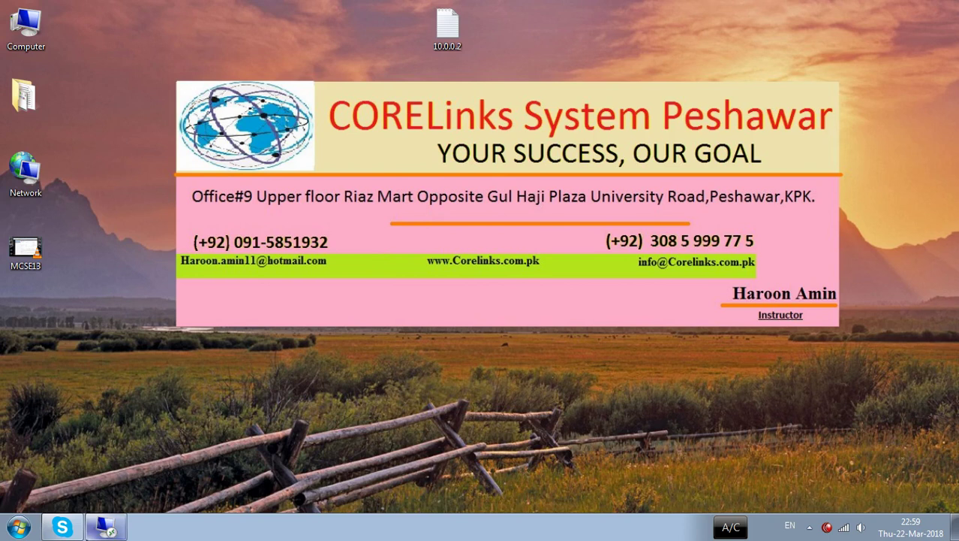
- Restore the full-screen Remote Desktop session to 10.0.0.1
{"action": "left_click", "coordinate": [103, 530]}
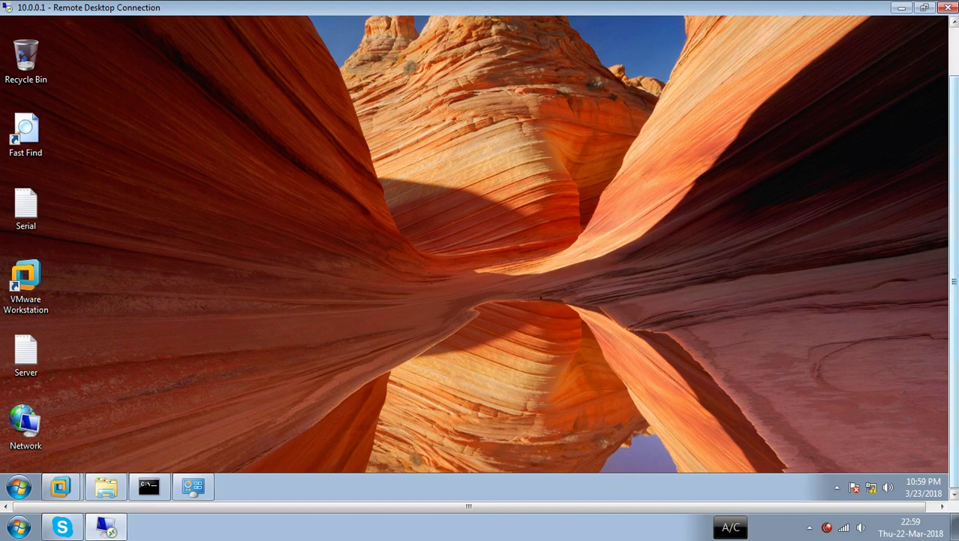
{"action": "left_click_drag", "start_coordinate": [954, 98], "coordinate": [953, 50]}
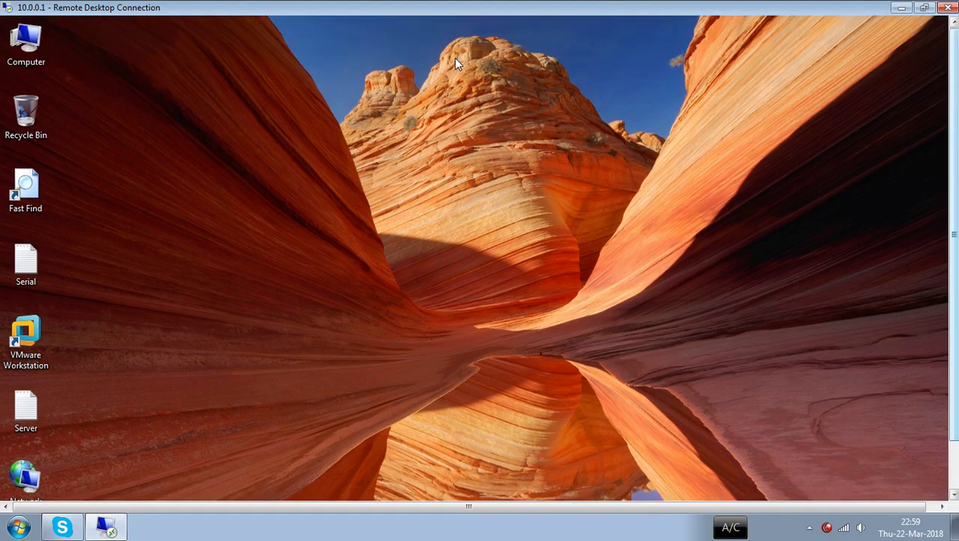
- View the remote computer's system properties, then minimize the window
{"action": "right_click", "coordinate": [37, 56]}
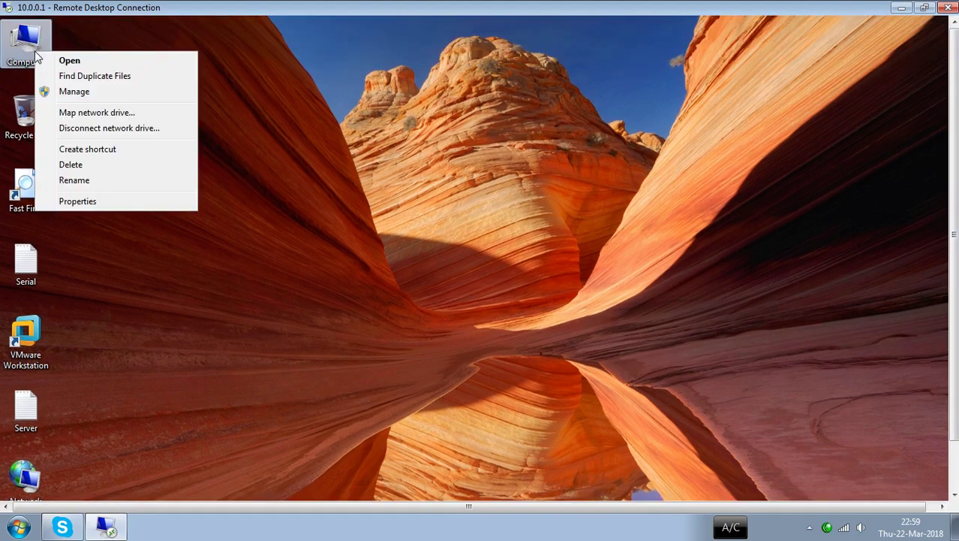
{"action": "left_click", "coordinate": [77, 202]}
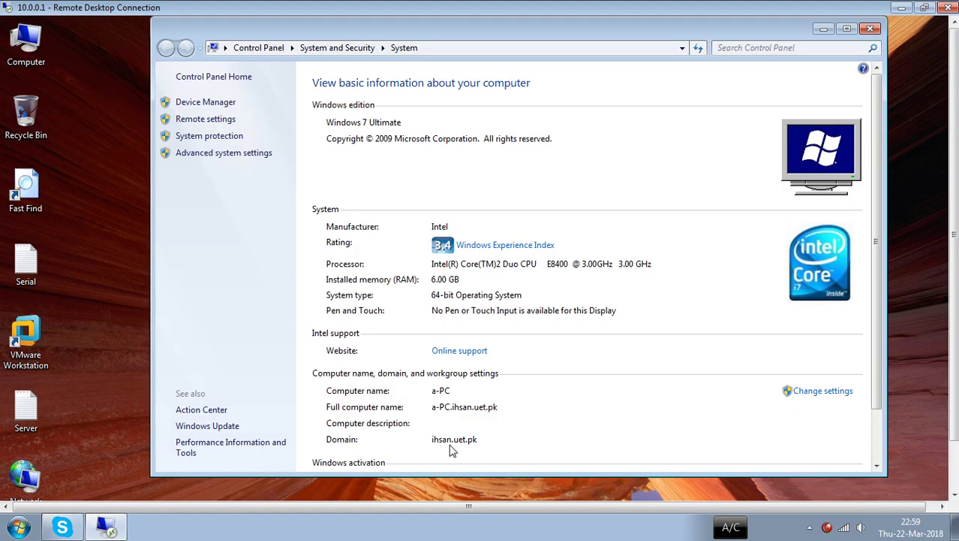
{"action": "left_click", "coordinate": [824, 30]}
- Run hostname in a Command Prompt to confirm the name PC1, then close it
{"action": "key", "text": "super+r"}
{"action": "key", "text": "Return"}
{"action": "type", "text": "hostname"}
{"action": "key", "text": "Return"}
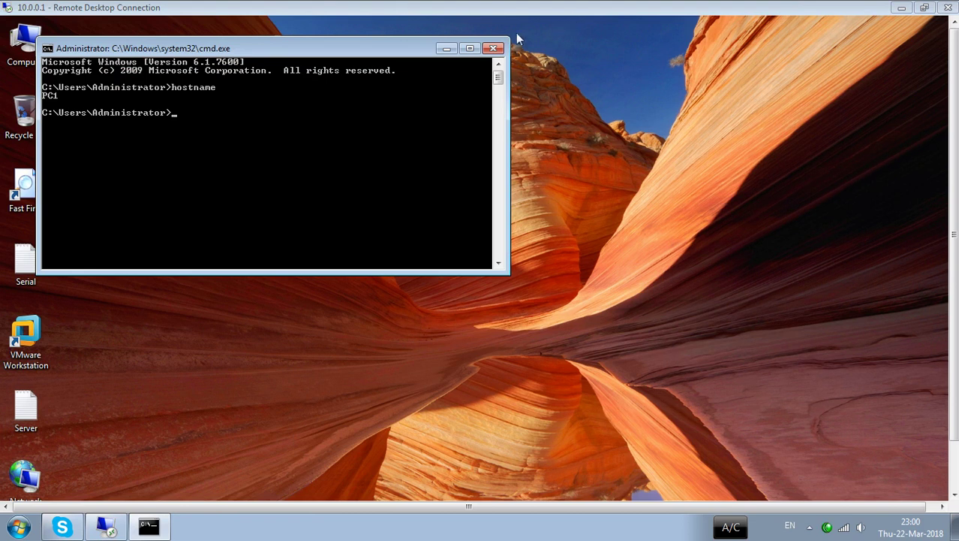
{"action": "left_click", "coordinate": [496, 49]}
{"action": "left_click_drag", "start_coordinate": [954, 115], "coordinate": [952, 172]}
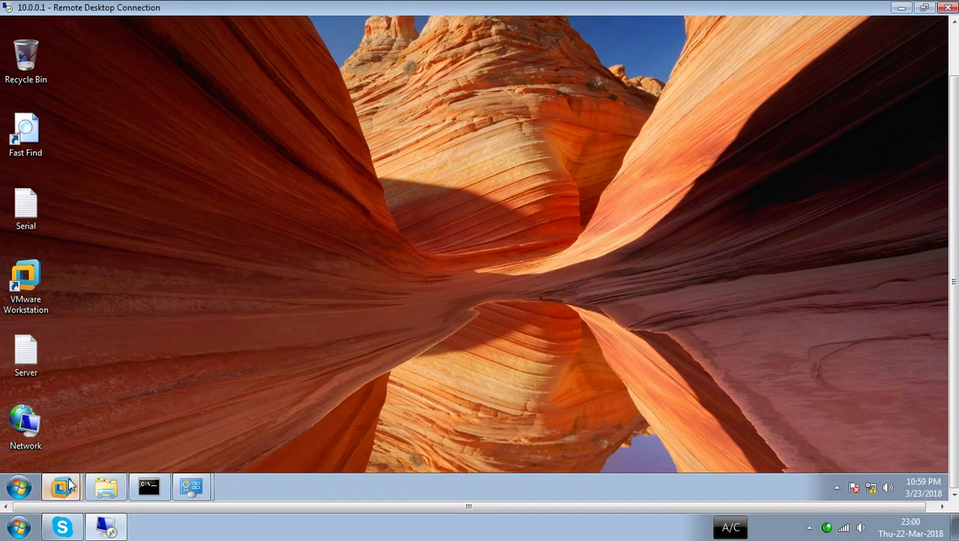
- Bring the VMware server VM window fully into view and open the 10.0.0.2 text file
{"action": "mouse_move", "coordinate": [60, 487]}
{"action": "left_click", "coordinate": [57, 448]}
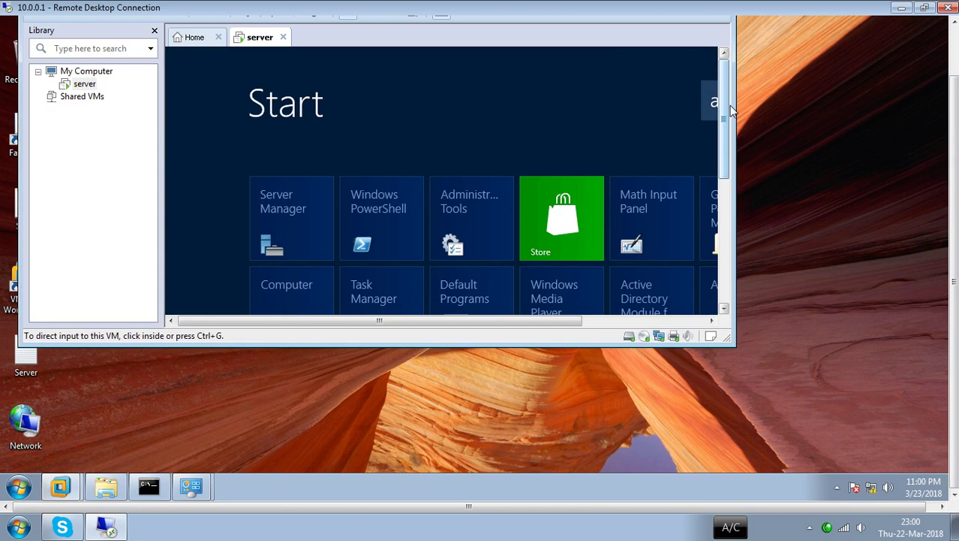
{"action": "left_click_drag", "start_coordinate": [726, 103], "coordinate": [726, 75]}
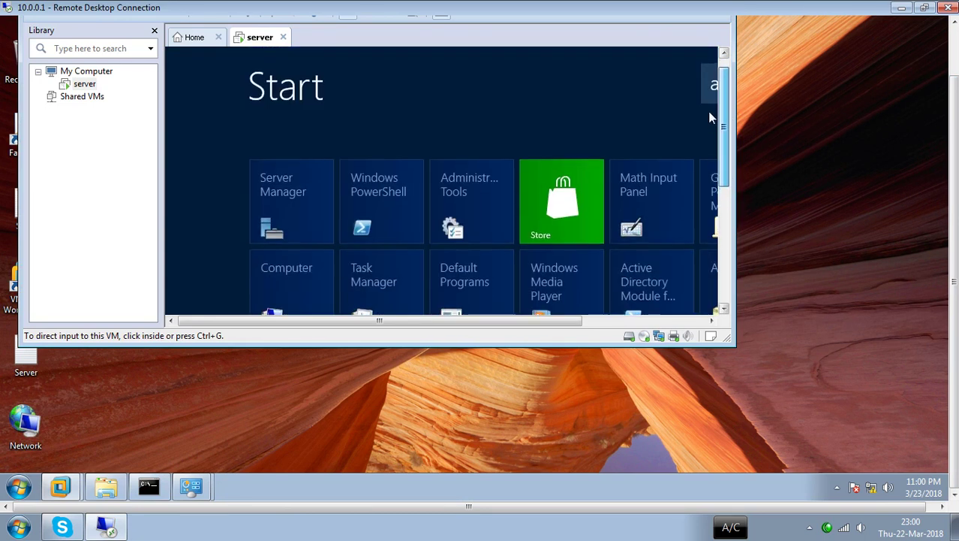
{"action": "scroll", "coordinate": [956, 124], "scroll_direction": "up", "scroll_amount": 3}
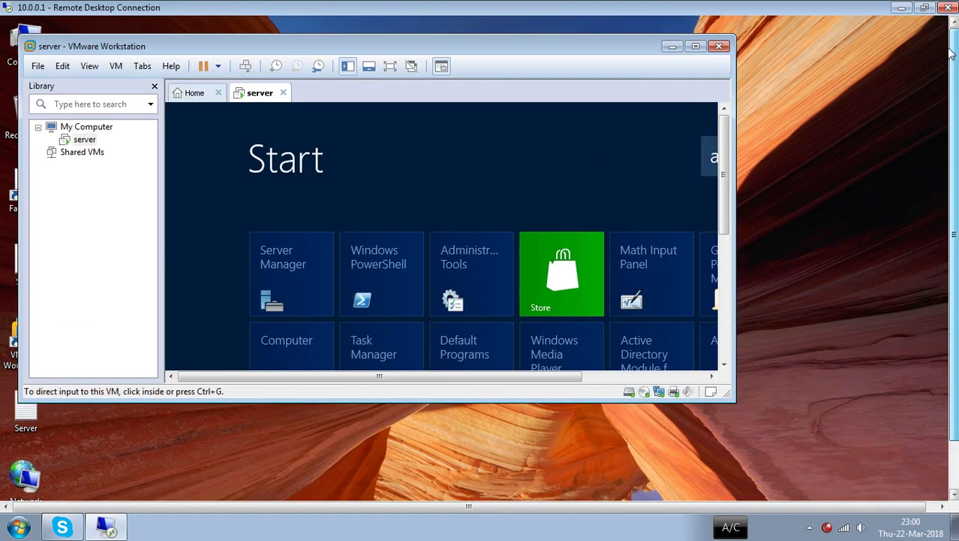
{"action": "left_click_drag", "start_coordinate": [467, 45], "coordinate": [580, 61]}
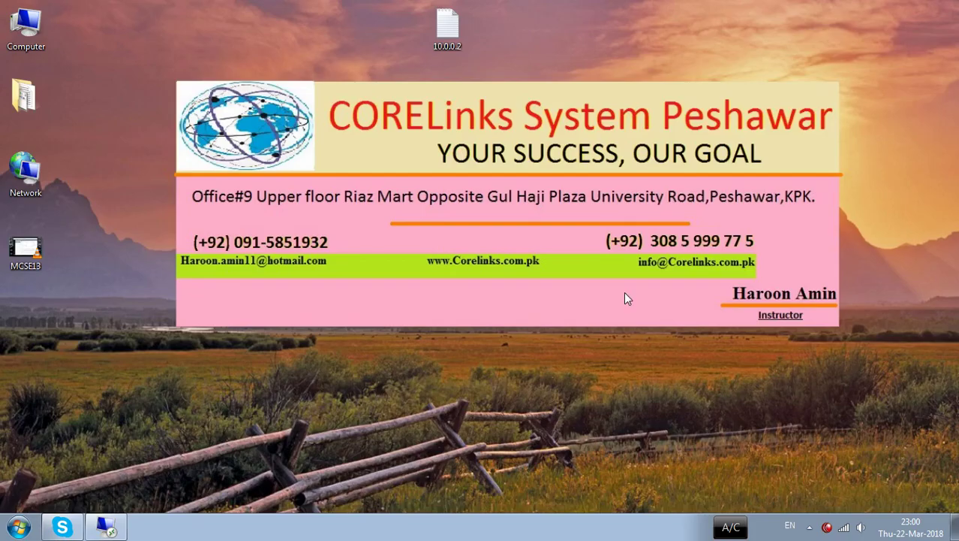
{"action": "double_click", "coordinate": [449, 36]}
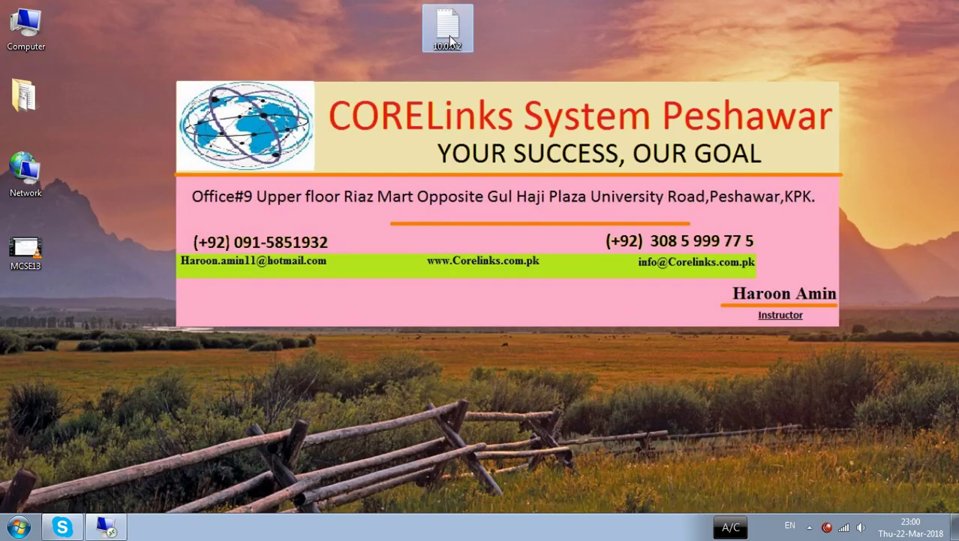
- Maximize the 10.0.0.2 note and sketch a server box with client branches over it
{"action": "double_click", "coordinate": [594, 388]}
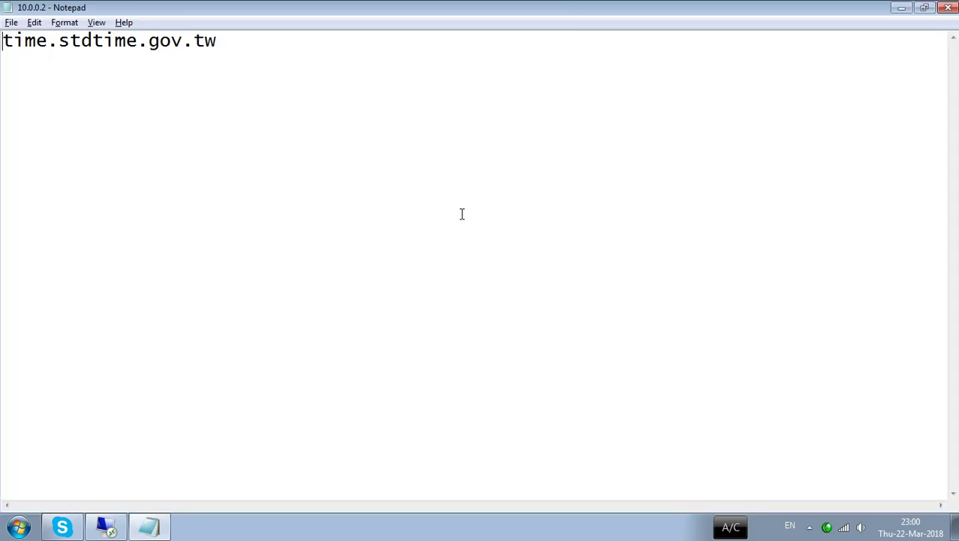
{"action": "mouse_move", "coordinate": [430, 89]}
{"action": "left_mouse_down"}
{"action": "mouse_move", "coordinate": [403, 95]}
{"action": "mouse_move", "coordinate": [400, 178]}
{"action": "mouse_move", "coordinate": [434, 121]}
{"action": "mouse_move", "coordinate": [428, 82]}
{"action": "left_mouse_up"}
{"action": "mouse_move", "coordinate": [424, 179]}
{"action": "left_mouse_down"}
{"action": "mouse_move", "coordinate": [423, 222]}
{"action": "mouse_move", "coordinate": [326, 239]}
{"action": "mouse_move", "coordinate": [367, 265]}
{"action": "mouse_move", "coordinate": [489, 264]}
{"action": "mouse_move", "coordinate": [434, 225]}
{"action": "left_mouse_up"}
{"action": "mouse_move", "coordinate": [321, 272]}
{"action": "left_mouse_down"}
{"action": "mouse_move", "coordinate": [315, 350]}
{"action": "mouse_move", "coordinate": [321, 325]}
{"action": "left_mouse_up"}
{"action": "mouse_move", "coordinate": [383, 264]}
{"action": "left_mouse_down"}
{"action": "mouse_move", "coordinate": [405, 323]}
{"action": "mouse_move", "coordinate": [422, 334]}
{"action": "mouse_move", "coordinate": [404, 324]}
{"action": "left_mouse_up"}
- Label the client branches 7, 8, and a number range starting at 9
{"action": "mouse_move", "coordinate": [283, 383]}
{"action": "left_mouse_down"}
{"action": "mouse_move", "coordinate": [305, 409]}
{"action": "mouse_move", "coordinate": [314, 392]}
{"action": "left_mouse_up"}
{"action": "mouse_move", "coordinate": [422, 366]}
{"action": "left_mouse_down"}
{"action": "mouse_move", "coordinate": [443, 392]}
{"action": "mouse_move", "coordinate": [428, 366]}
{"action": "left_mouse_up"}
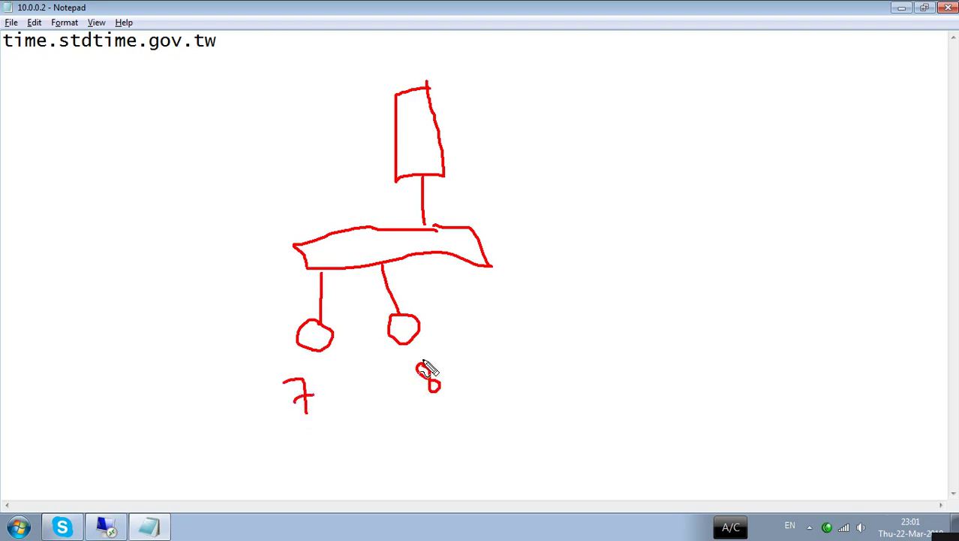
{"action": "mouse_move", "coordinate": [454, 260]}
{"action": "left_mouse_down"}
{"action": "mouse_move", "coordinate": [509, 351]}
{"action": "mouse_move", "coordinate": [497, 362]}
{"action": "mouse_move", "coordinate": [524, 356]}
{"action": "mouse_move", "coordinate": [510, 352]}
{"action": "left_mouse_up"}
{"action": "mouse_move", "coordinate": [530, 405]}
{"action": "left_mouse_down"}
{"action": "mouse_move", "coordinate": [535, 421]}
{"action": "mouse_move", "coordinate": [545, 408]}
{"action": "mouse_move", "coordinate": [551, 420]}
{"action": "left_mouse_up"}
{"action": "mouse_move", "coordinate": [556, 387]}
{"action": "left_mouse_down"}
{"action": "mouse_move", "coordinate": [556, 420]}
{"action": "mouse_move", "coordinate": [567, 424]}
{"action": "left_mouse_up"}
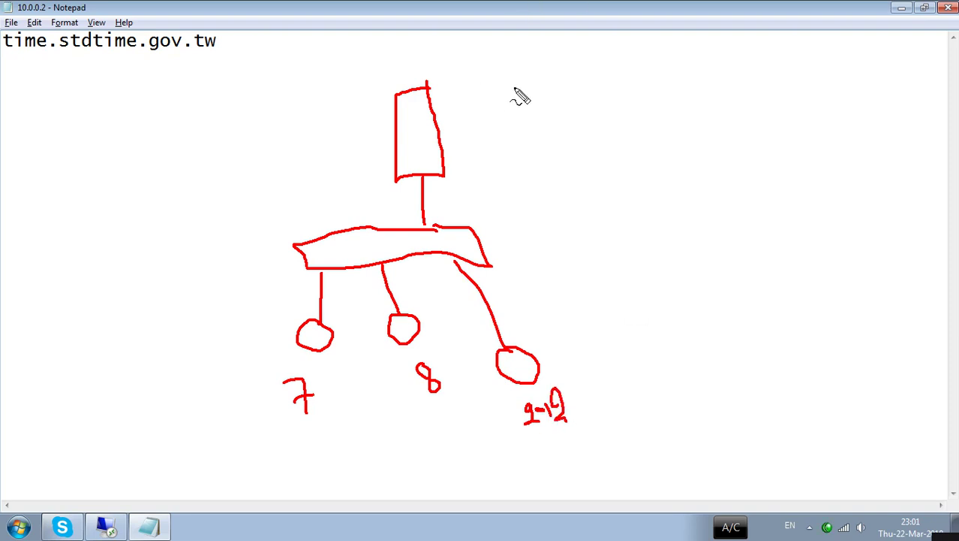
- Write DC, ADDS and User beside the server box
{"action": "mouse_move", "coordinate": [515, 88]}
{"action": "left_mouse_down"}
{"action": "mouse_move", "coordinate": [515, 104]}
{"action": "mouse_move", "coordinate": [540, 92]}
{"action": "mouse_move", "coordinate": [553, 100]}
{"action": "left_mouse_up"}
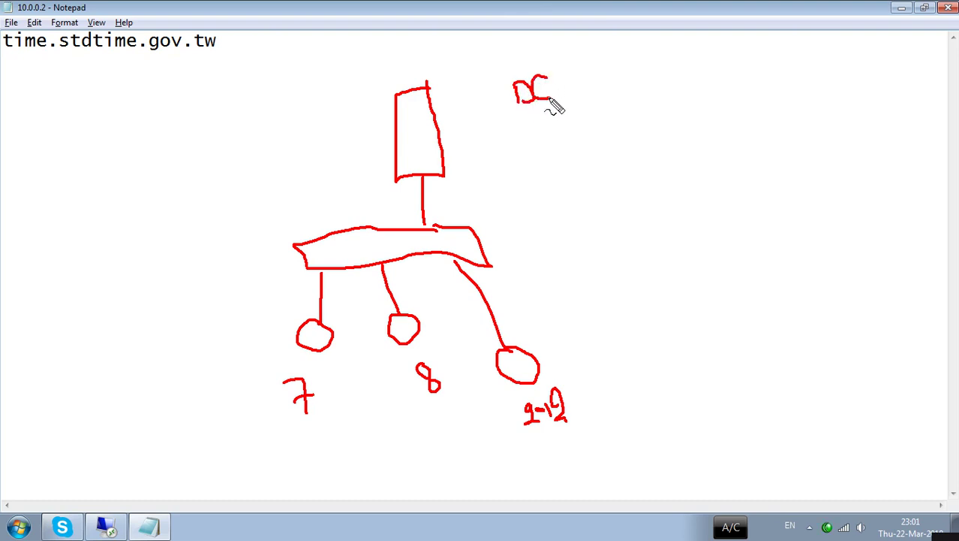
{"action": "mouse_move", "coordinate": [523, 140]}
{"action": "left_mouse_down"}
{"action": "mouse_move", "coordinate": [588, 112]}
{"action": "mouse_move", "coordinate": [583, 127]}
{"action": "mouse_move", "coordinate": [595, 106]}
{"action": "mouse_move", "coordinate": [597, 118]}
{"action": "left_mouse_up"}
{"action": "left_click_drag", "start_coordinate": [520, 152], "coordinate": [588, 142]}
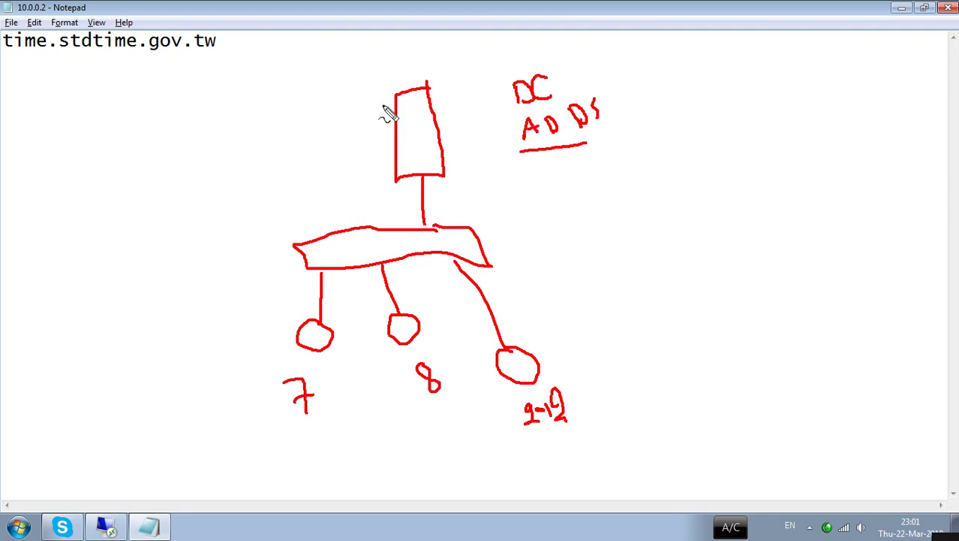
{"action": "mouse_move", "coordinate": [319, 63]}
{"action": "left_mouse_down"}
{"action": "mouse_move", "coordinate": [339, 86]}
{"action": "mouse_move", "coordinate": [386, 68]}
{"action": "mouse_move", "coordinate": [383, 56]}
{"action": "left_mouse_up"}
- Tick each client, group them with a curve, then clear all the drawings
{"action": "left_click_drag", "start_coordinate": [324, 378], "coordinate": [343, 377]}
{"action": "left_click_drag", "start_coordinate": [418, 353], "coordinate": [437, 346]}
{"action": "left_click_drag", "start_coordinate": [553, 360], "coordinate": [617, 346]}
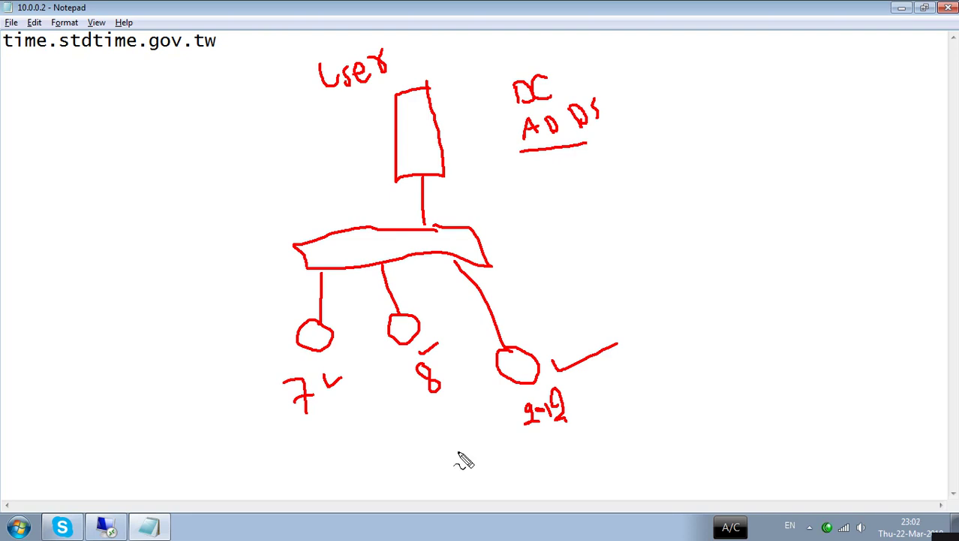
{"action": "mouse_move", "coordinate": [251, 406]}
{"action": "left_mouse_down"}
{"action": "mouse_move", "coordinate": [394, 451]}
{"action": "mouse_move", "coordinate": [611, 405]}
{"action": "left_mouse_up"}
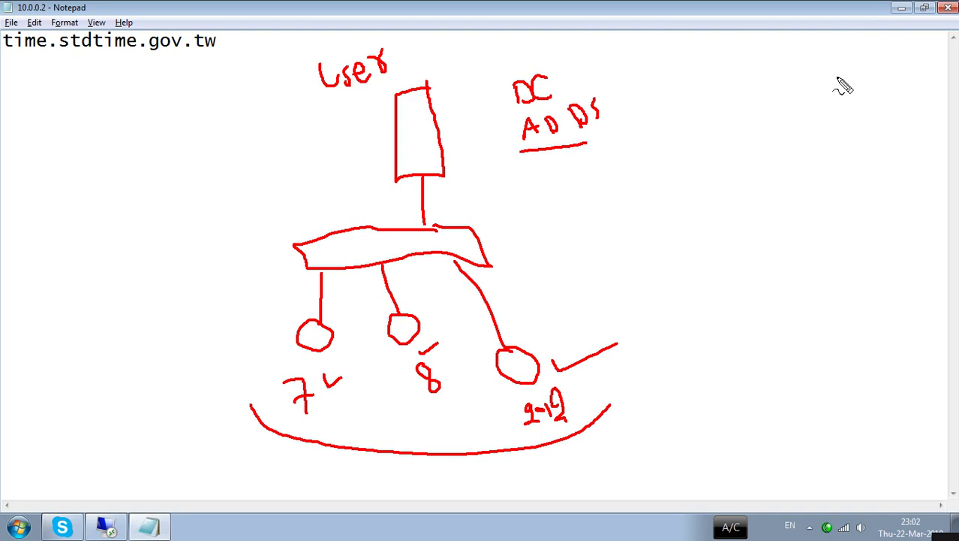
{"action": "key", "text": "Escape"}
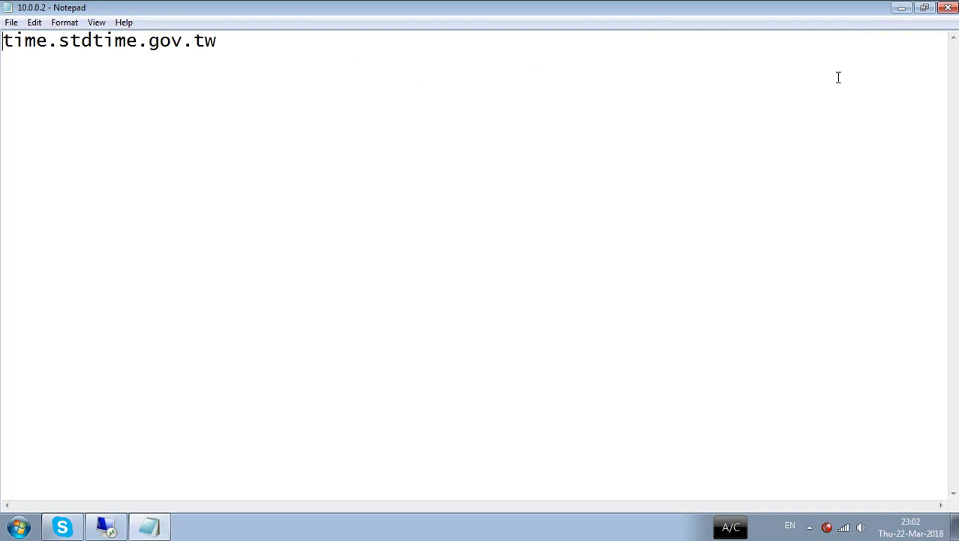
- Close the 10.0.0.2 note, return to the 10.0.0.1 session, and reposition the VMware window
{"action": "left_click", "coordinate": [947, 9]}
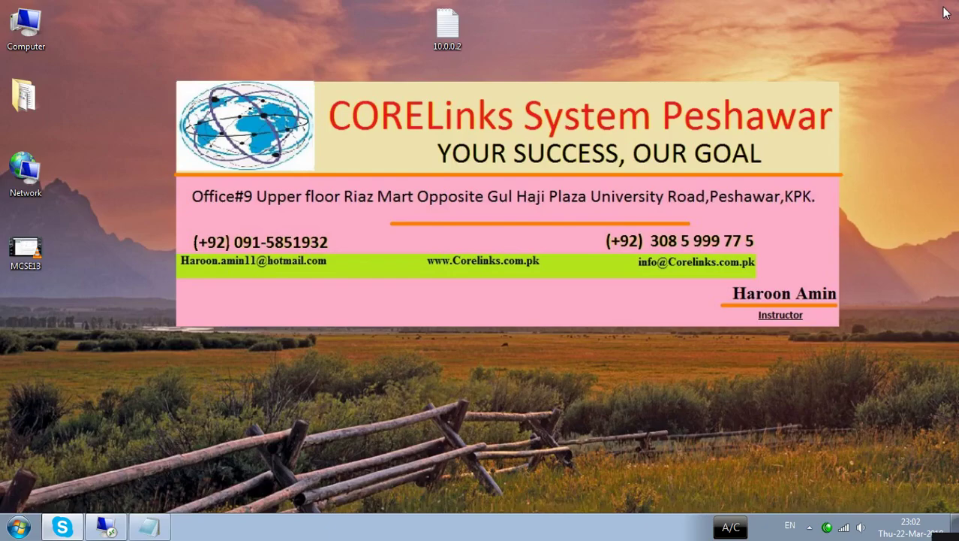
{"action": "left_click", "coordinate": [105, 527]}
{"action": "left_click_drag", "start_coordinate": [692, 62], "coordinate": [748, 48]}
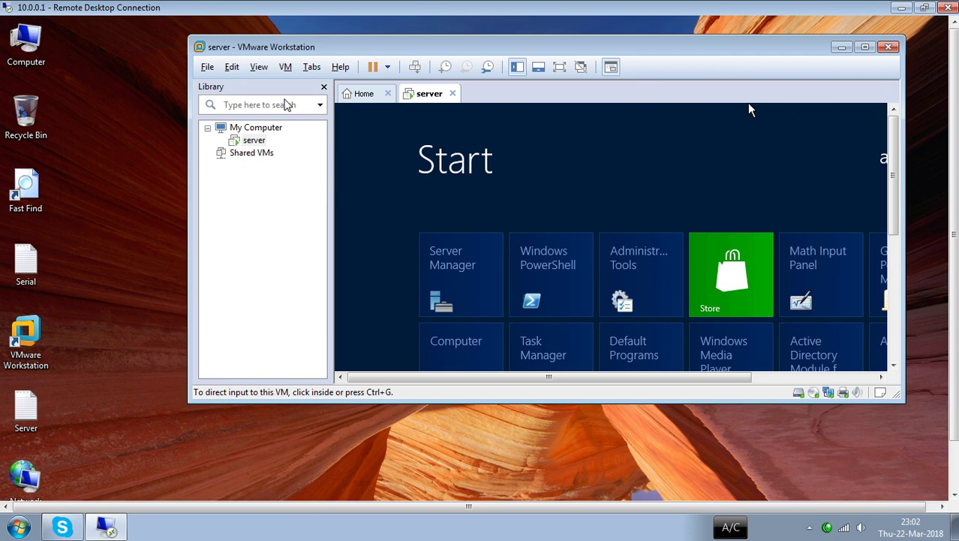
{"action": "key", "text": "super+r"}
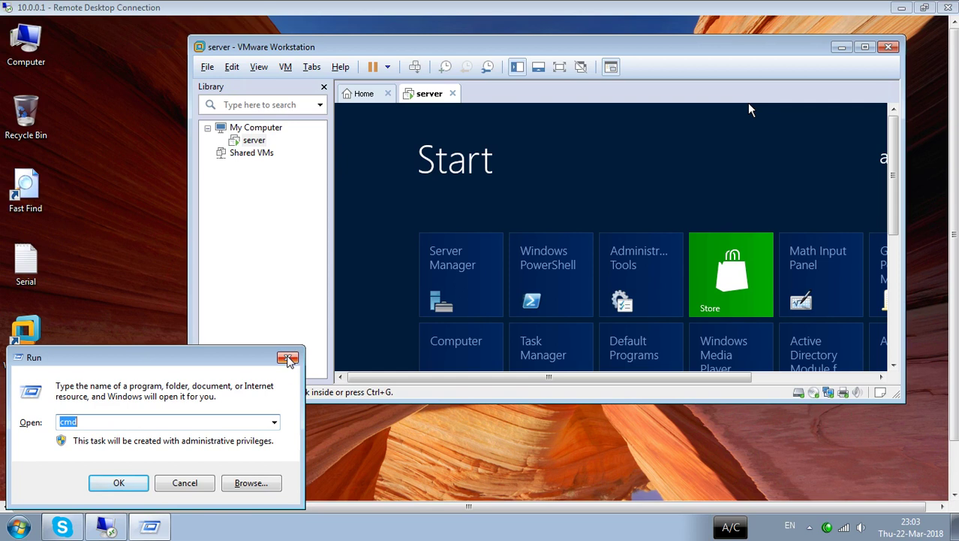
- Launch Notepad through Run, maximize it, and start the list with '1. GUI'
{"action": "type", "text": "no"}
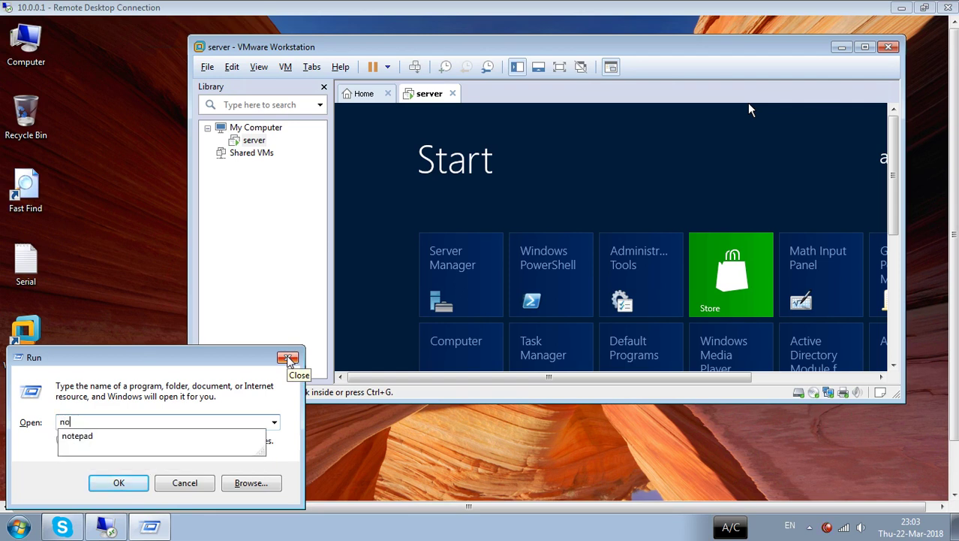
{"action": "type", "text": "tepad"}
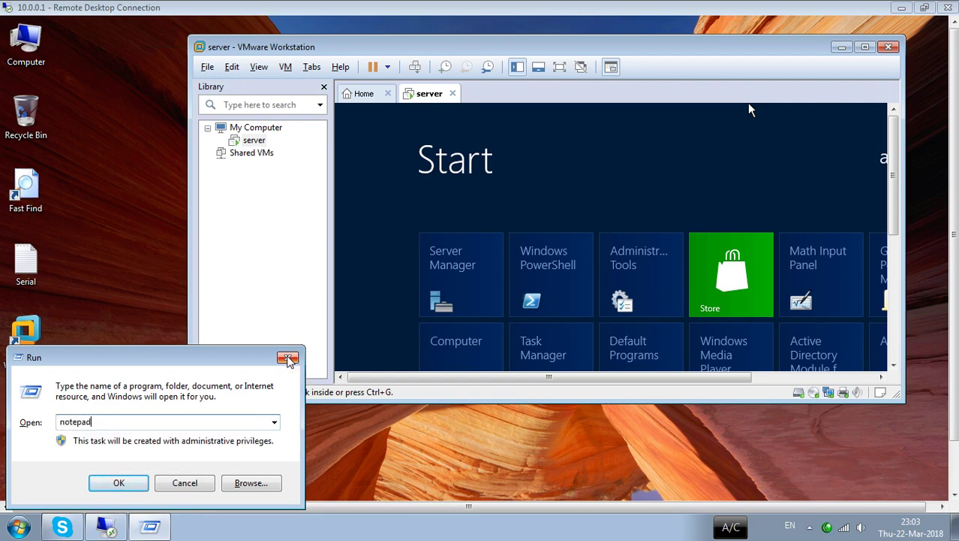
{"action": "key", "text": "Return"}
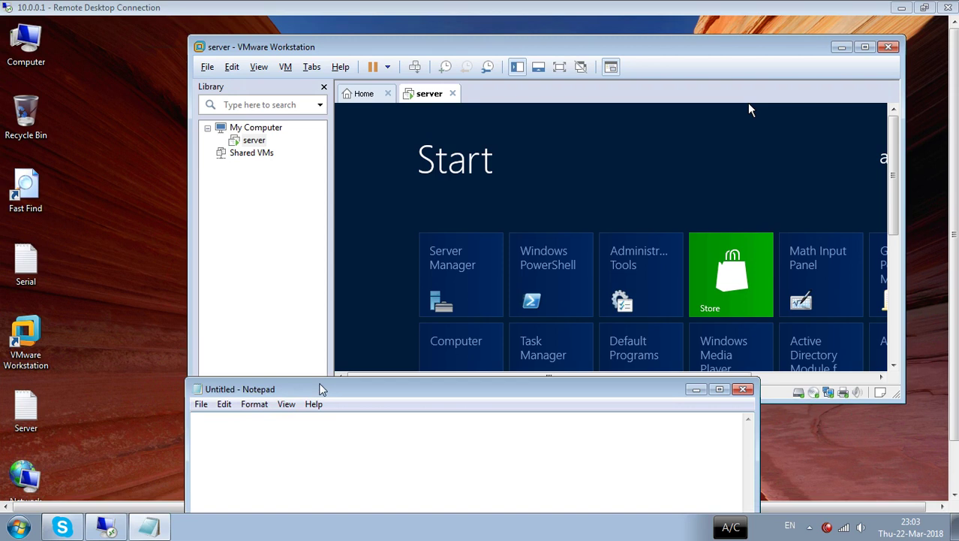
{"action": "double_click", "coordinate": [320, 388]}
{"action": "type", "text": "1. "}
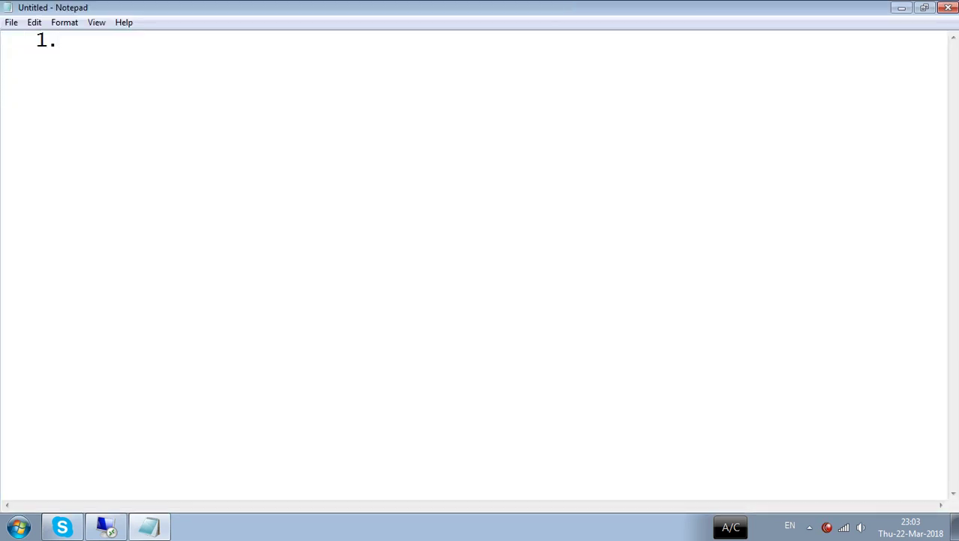
{"action": "type", "text": "GUI"}
- Add list items '2. NET', '3. BAtch' and '4. Template'
{"action": "key", "text": "Return"}
{"action": "type", "text": "NET"}
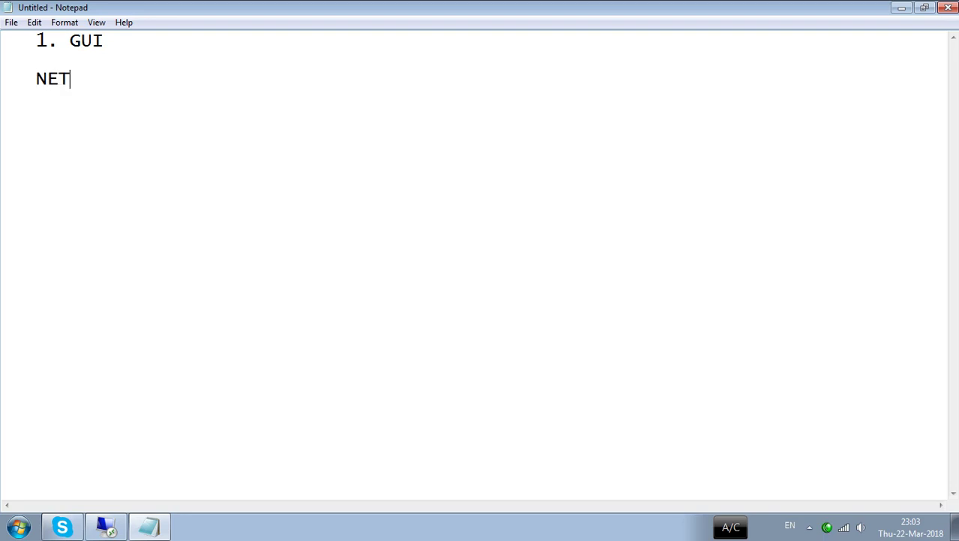
{"action": "key", "text": "BackSpace"}
{"action": "key", "text": "BackSpace"}
{"action": "key", "text": "BackSpace"}
{"action": "type", "text": "2. NET"}
{"action": "key", "text": "Return"}
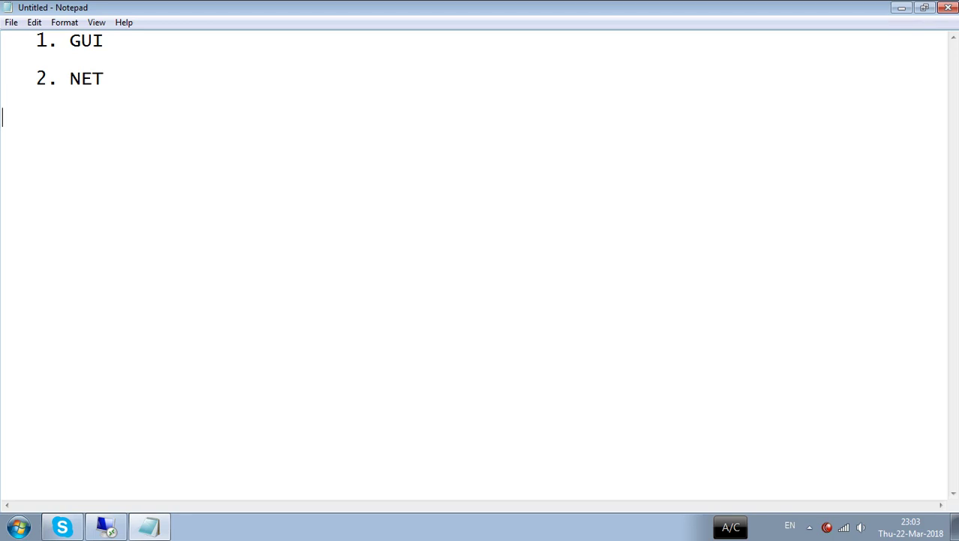
{"action": "type", "text": "3. BAtch"}
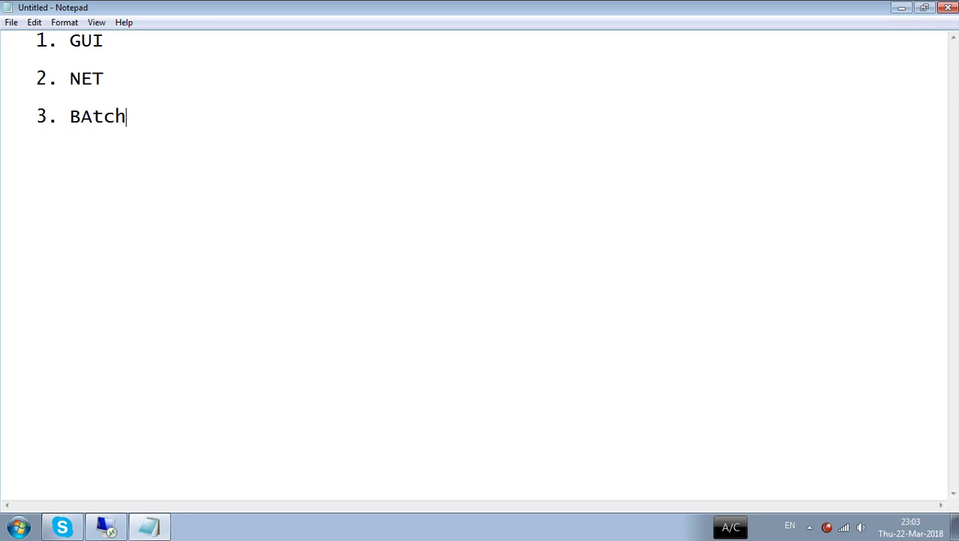
{"action": "key", "text": "Return"}
{"action": "type", "text": "4."}
{"action": "key", "text": "BackSpace"}
{"action": "key", "text": "BackSpace"}
{"action": "type", "text": "Template"}
- Add '5. DSADD', '6. CSVDE' and '7. LDIFDE', correcting the typo in LDIFDE
{"action": "key", "text": "Return"}
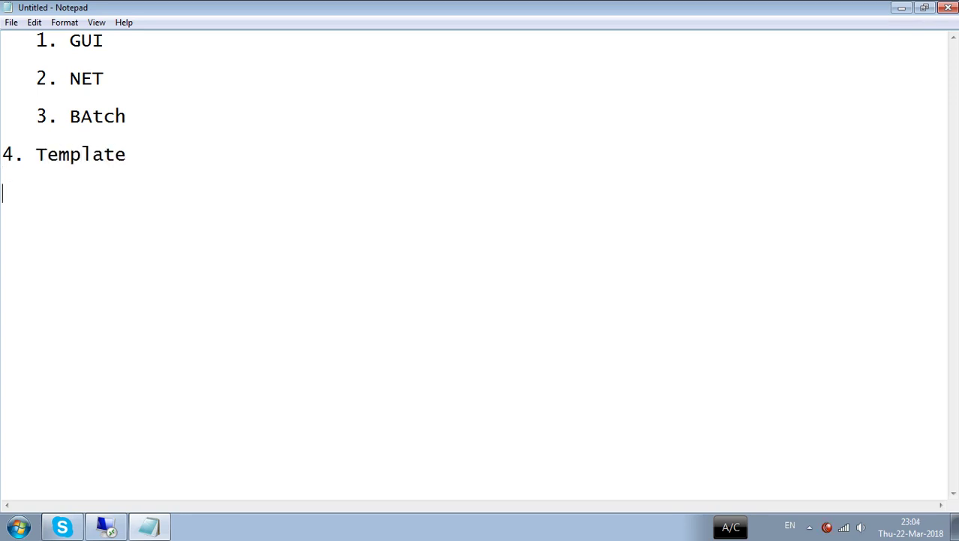
{"action": "type", "text": "5. DSADD"}
{"action": "key", "text": "Return"}
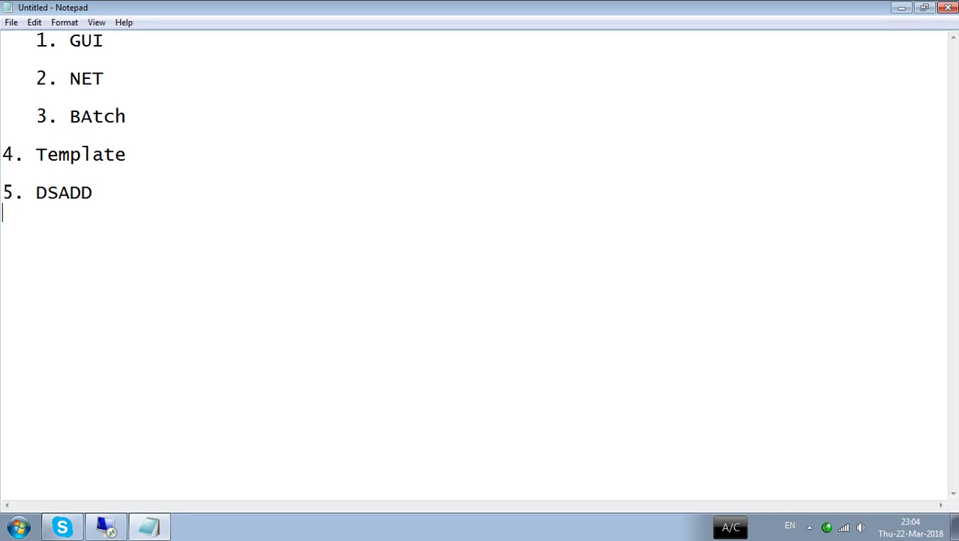
{"action": "type", "text": "6. CSVDE"}
{"action": "key", "text": "Return"}
{"action": "type", "text": "7. "}
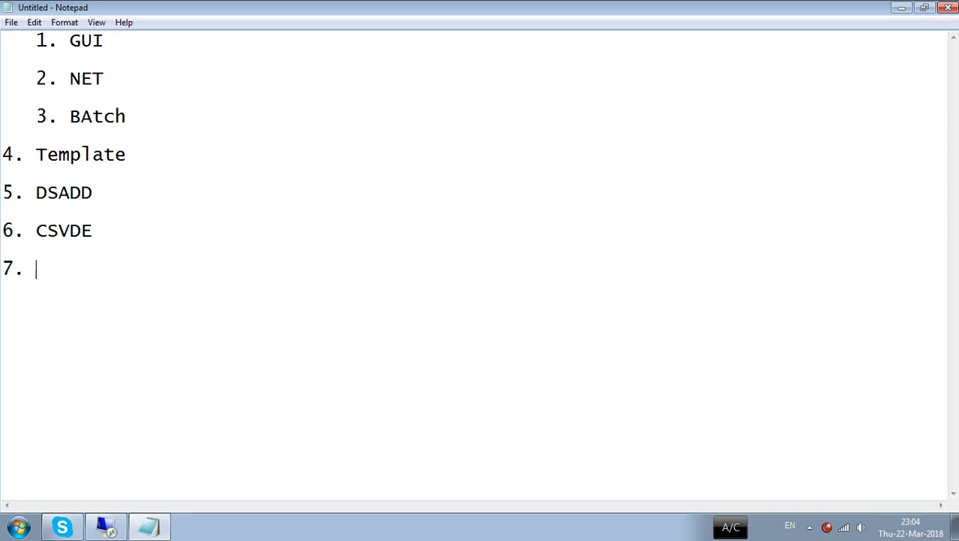
{"action": "type", "text": "LDIFDE"}
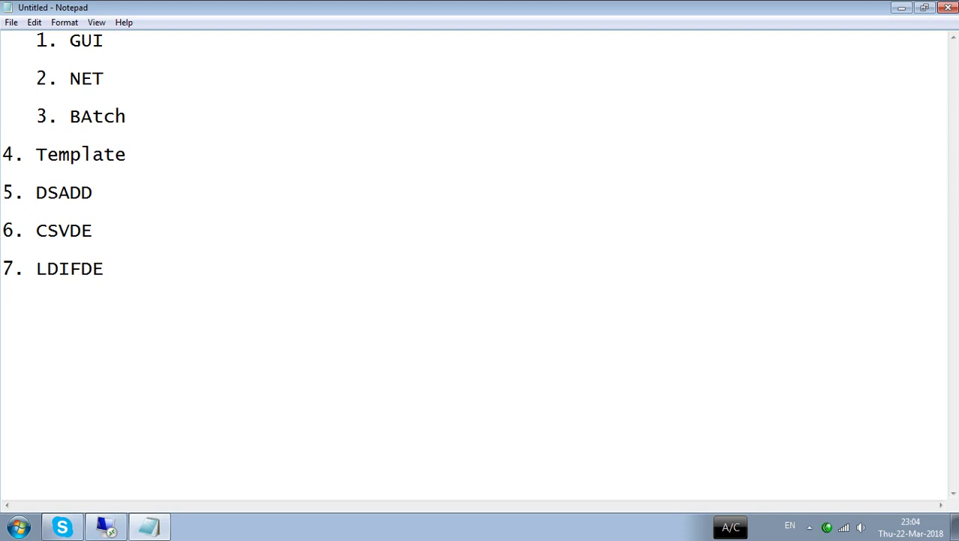
- Replace NET in item 2 with 'CLI / CMD / net command'
{"action": "left_click_drag", "start_coordinate": [150, 344], "coordinate": [3, 38]}
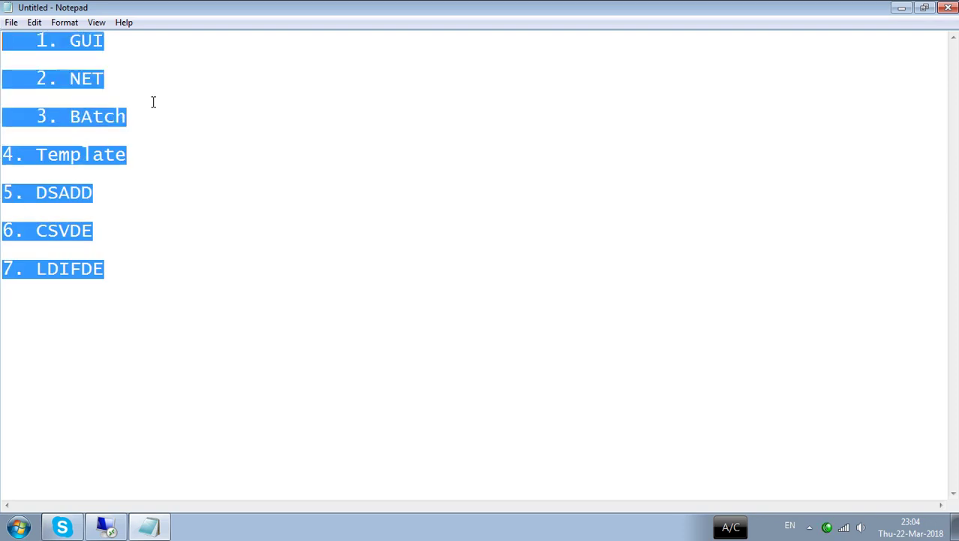
{"action": "left_click", "coordinate": [126, 41]}
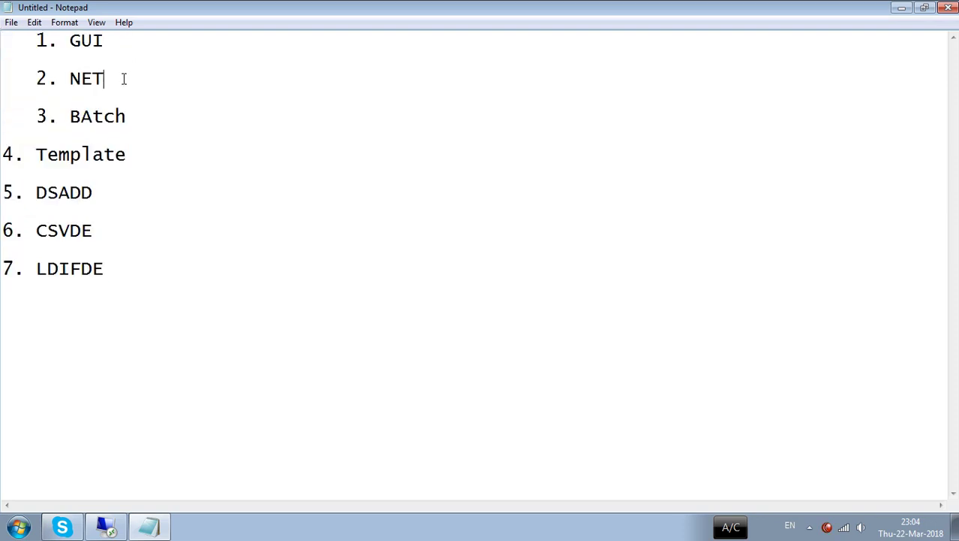
{"action": "left_click_drag", "start_coordinate": [106, 79], "coordinate": [70, 78]}
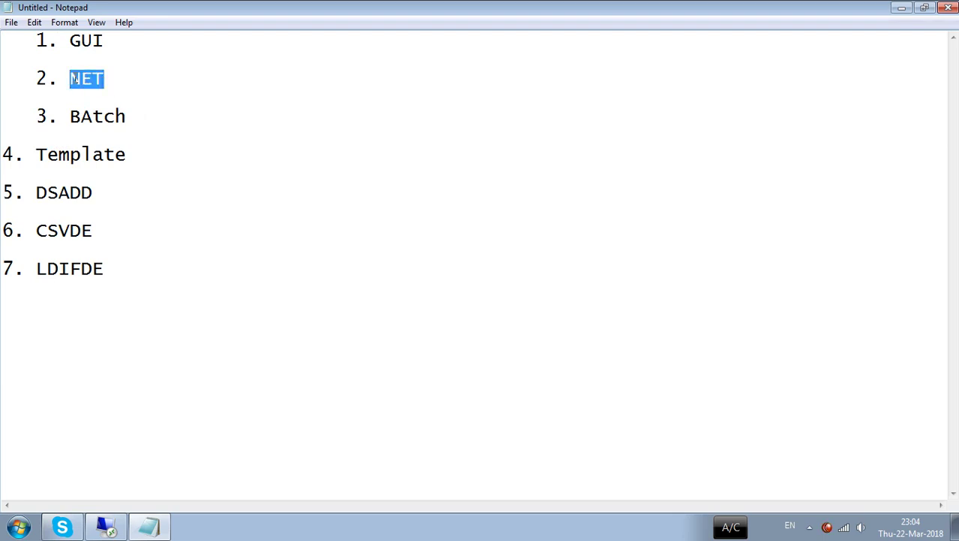
{"action": "type", "text": "CLI"}
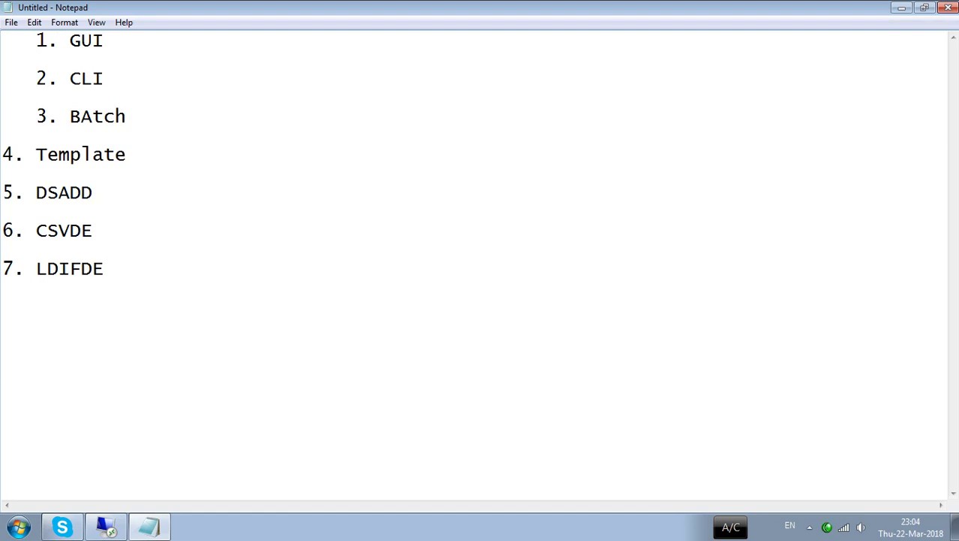
{"action": "type", "text": "   /  net com"}
{"action": "key", "text": "BackSpace"}
{"action": "key", "text": "BackSpace"}
{"action": "key", "text": "BackSpace"}
{"action": "key", "text": "BackSpace"}
{"action": "key", "text": "BackSpace"}
{"action": "key", "text": "BackSpace"}
{"action": "key", "text": "BackSpace"}
{"action": "type", "text": "CMD / net "}
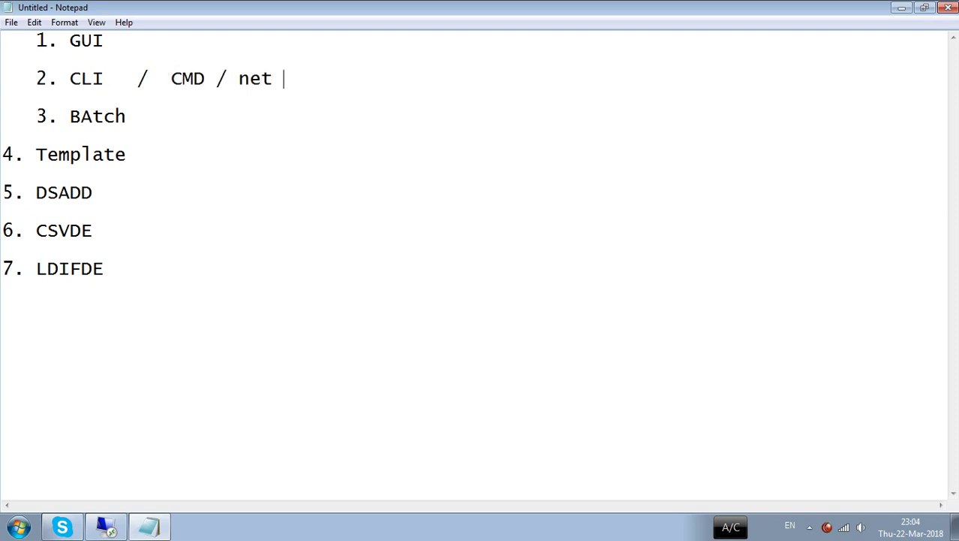
{"action": "type", "text": "command"}
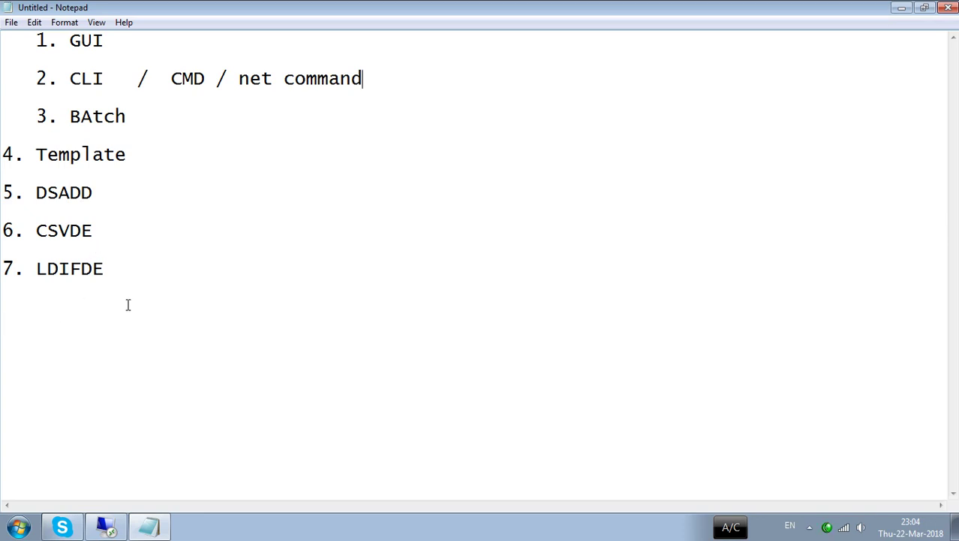
{"action": "left_click_drag", "start_coordinate": [127, 155], "coordinate": [2, 153]}
{"action": "left_click", "coordinate": [221, 303]}
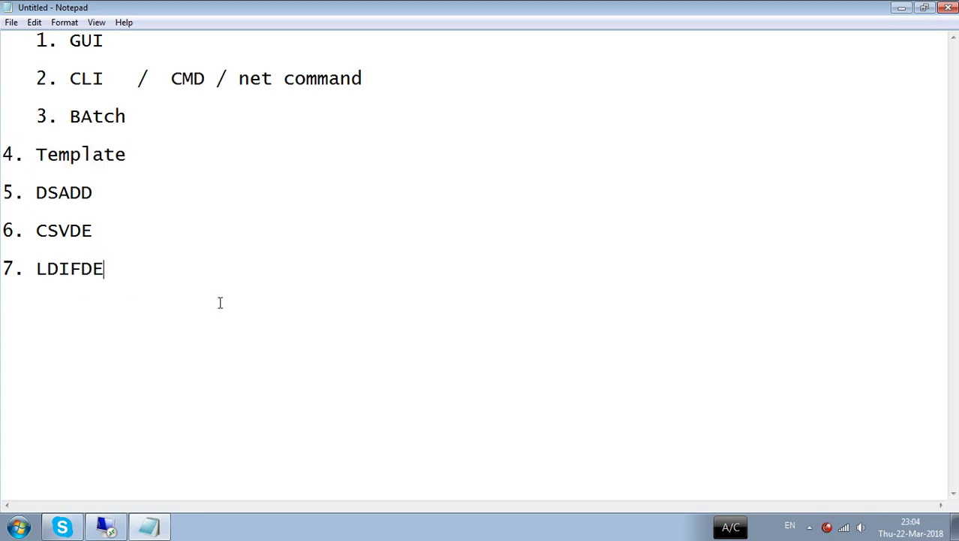
- Minimize Notepad and maximize the VMware Workstation window
{"action": "left_click", "coordinate": [903, 8]}
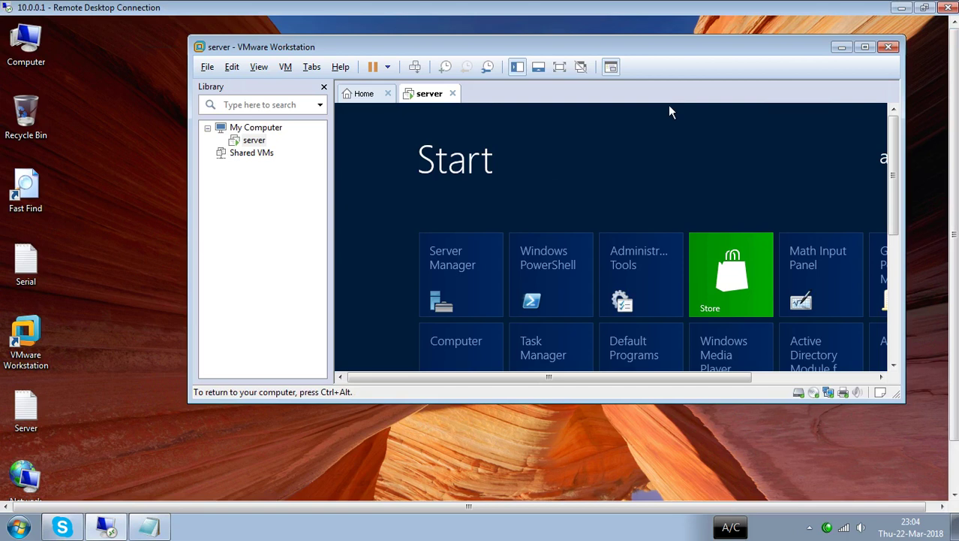
{"action": "left_click", "coordinate": [865, 46]}
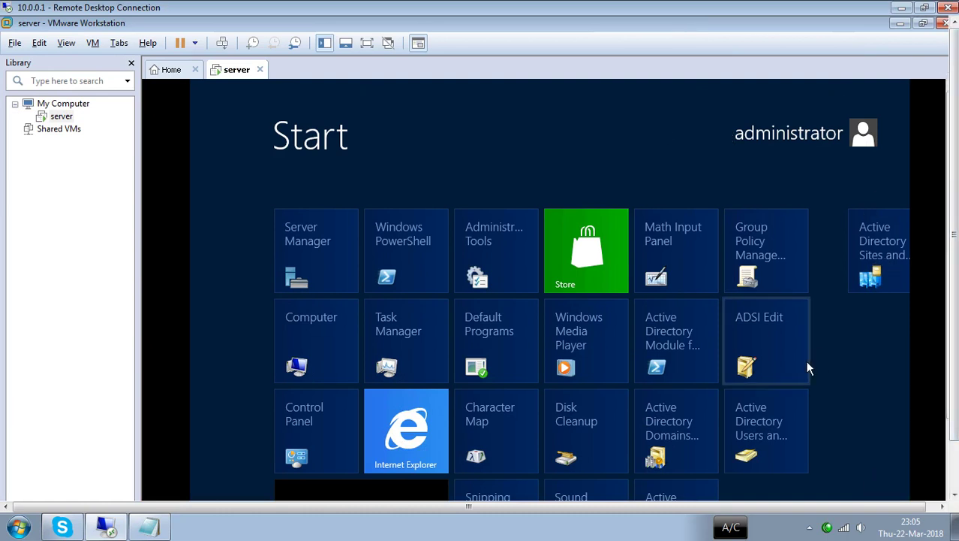
{"action": "left_click", "coordinate": [775, 507]}
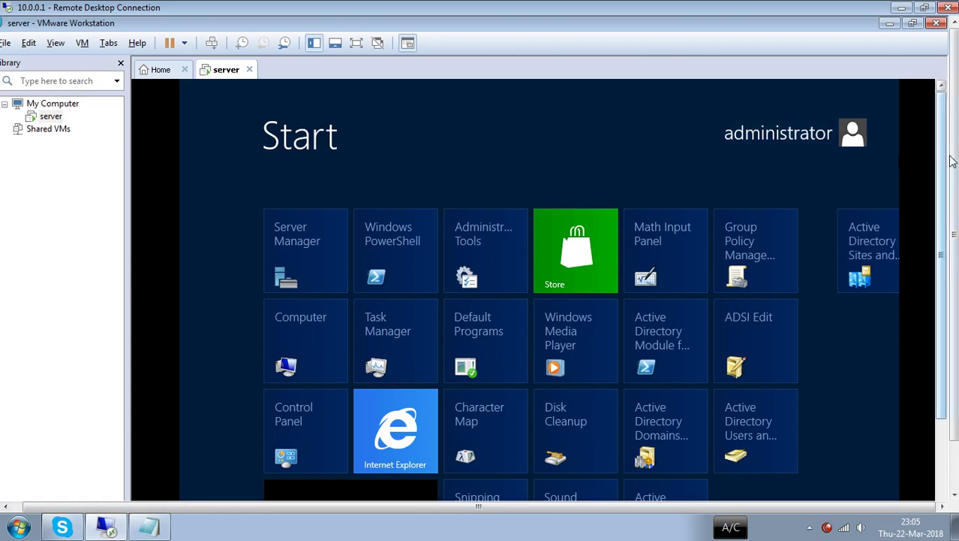
- Scroll through the server VM's Start screen tiles and switch to its desktop
{"action": "left_click_drag", "start_coordinate": [952, 162], "coordinate": [952, 217]}
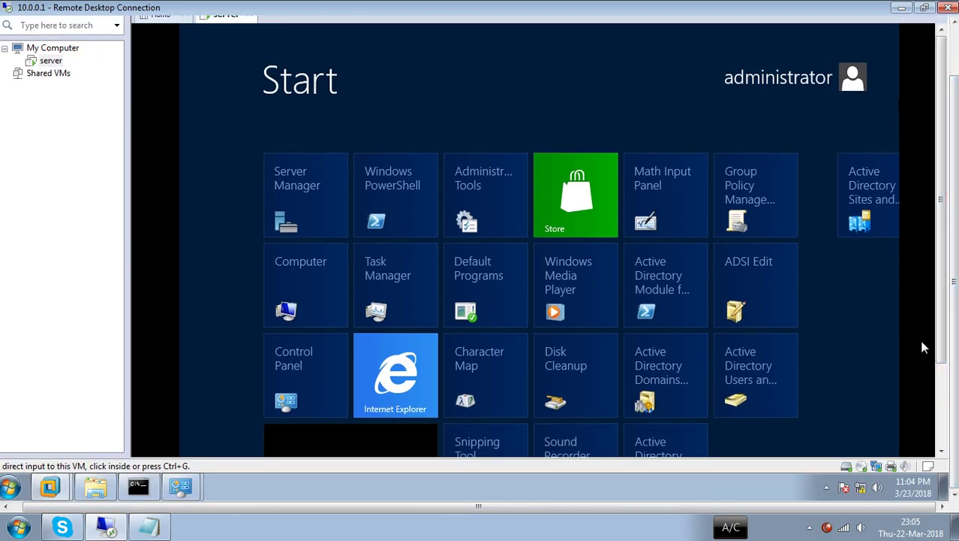
{"action": "scroll", "coordinate": [732, 380], "scroll_direction": "down", "scroll_amount": 3}
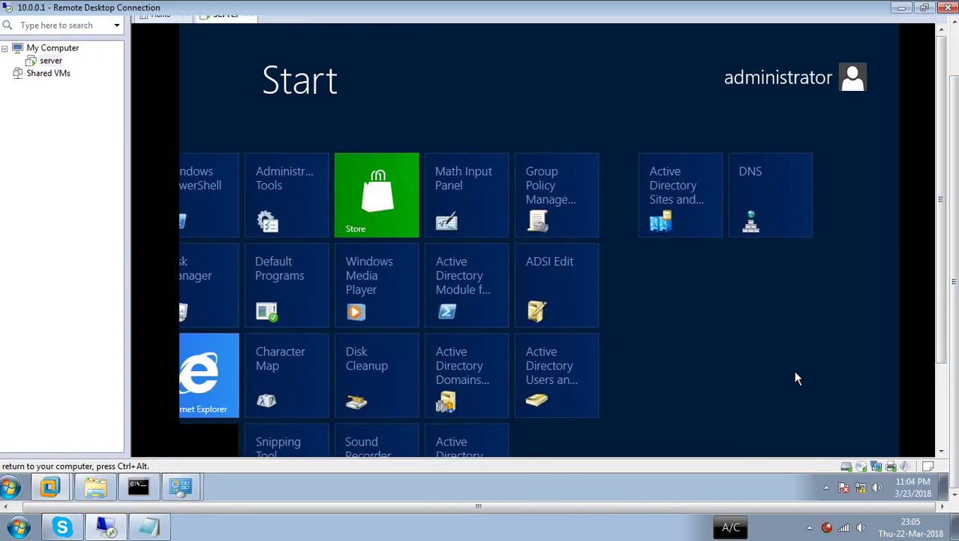
{"action": "scroll", "coordinate": [798, 377], "scroll_direction": "up", "scroll_amount": 3}
{"action": "left_click_drag", "start_coordinate": [947, 120], "coordinate": [947, 203]}
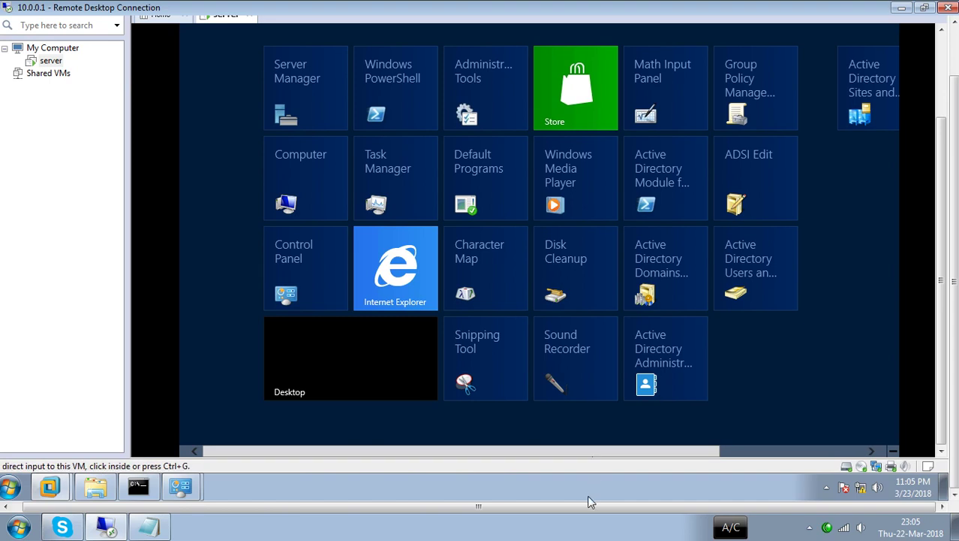
{"action": "scroll", "coordinate": [591, 502], "scroll_direction": "up", "scroll_amount": 1}
{"action": "scroll", "coordinate": [370, 399], "scroll_direction": "down", "scroll_amount": 2}
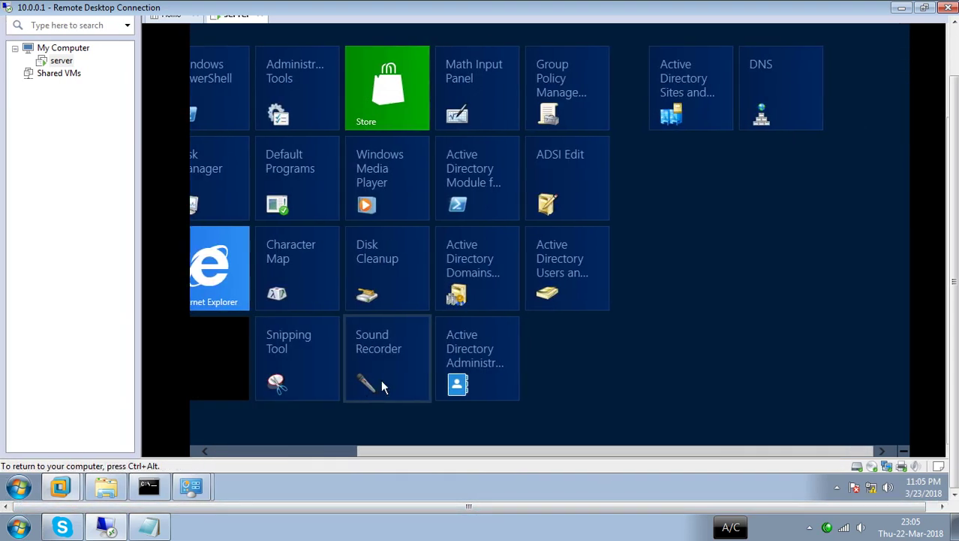
{"action": "left_click_drag", "start_coordinate": [475, 451], "coordinate": [307, 428]}
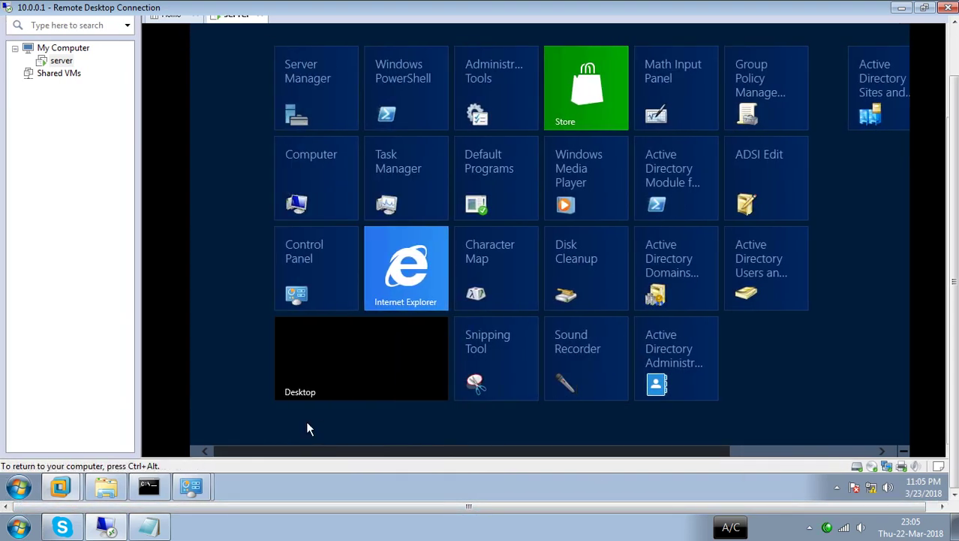
{"action": "left_click", "coordinate": [339, 340]}
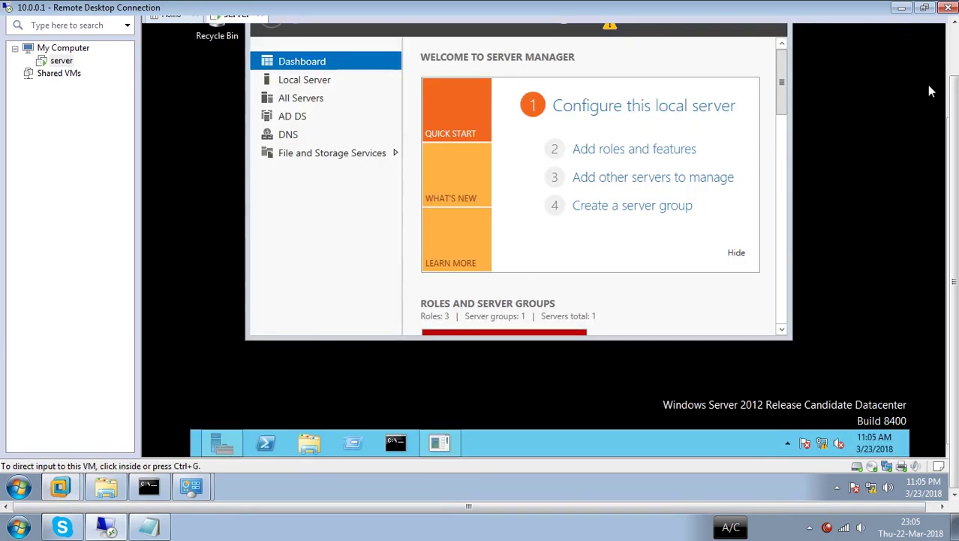
- Close Server Manager and cancel the Shutdown Event Tracker prompt
{"action": "left_click_drag", "start_coordinate": [953, 120], "coordinate": [953, 75]}
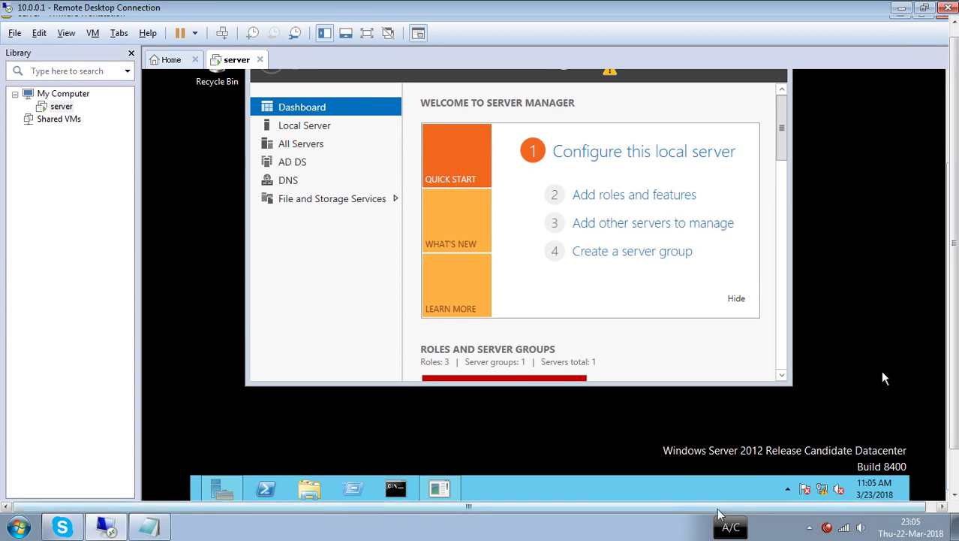
{"action": "left_click_drag", "start_coordinate": [718, 509], "coordinate": [728, 509]}
{"action": "left_click_drag", "start_coordinate": [940, 320], "coordinate": [927, 240]}
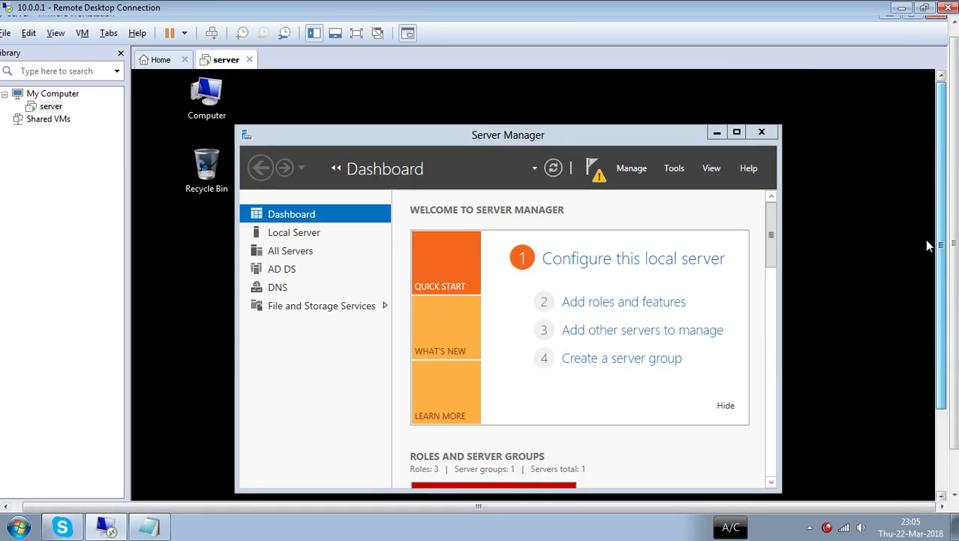
{"action": "left_click", "coordinate": [761, 133]}
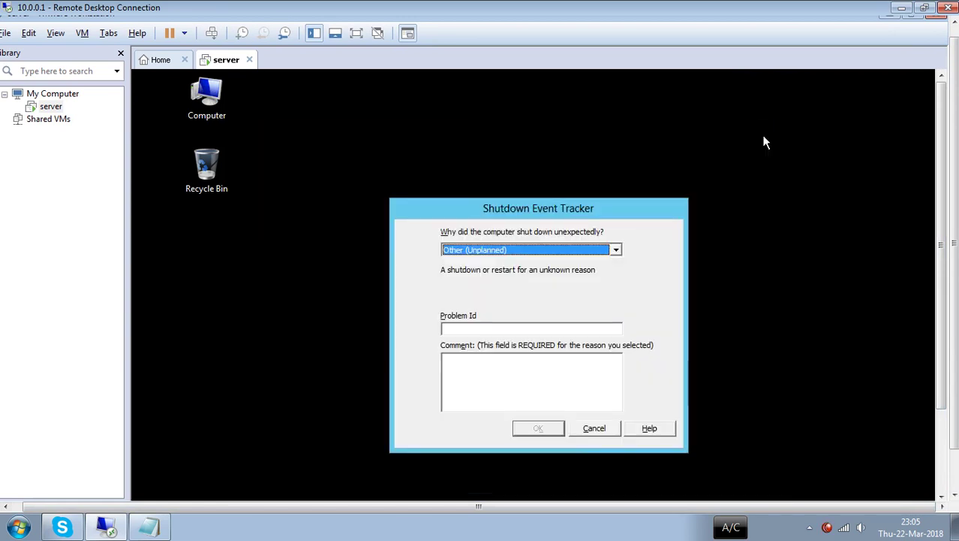
{"action": "left_click", "coordinate": [599, 432]}
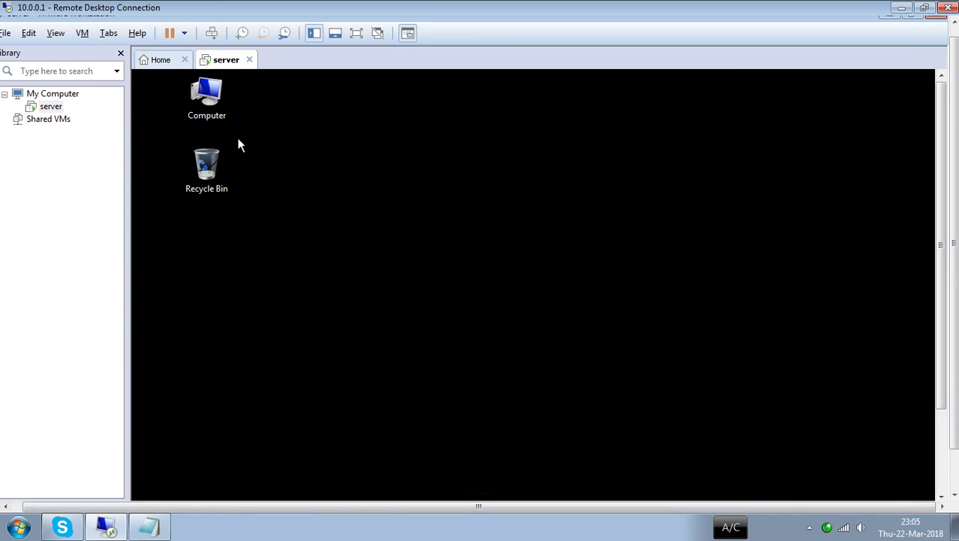
- Open Computer > Manage, review the Local Server properties, then close Server Manager
{"action": "right_click", "coordinate": [215, 106]}
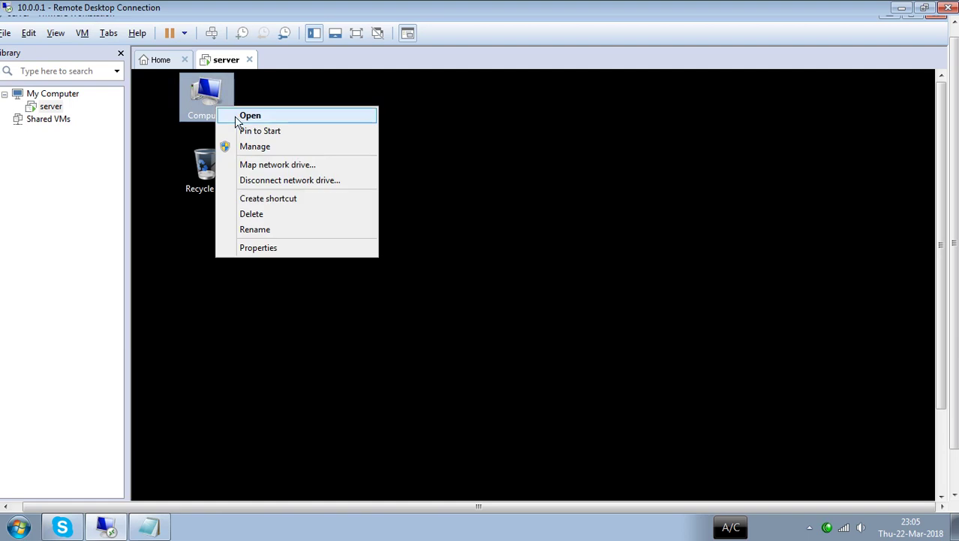
{"action": "left_click", "coordinate": [262, 152]}
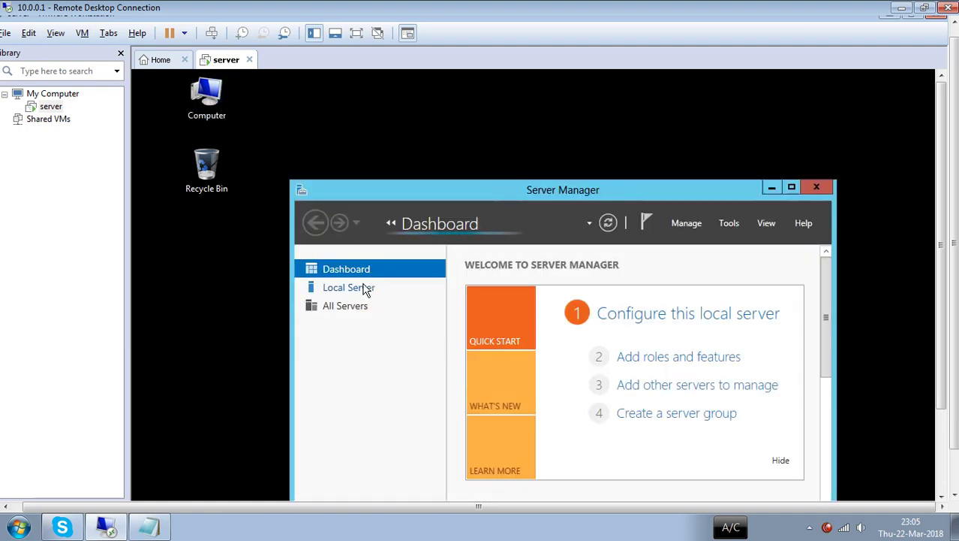
{"action": "left_click", "coordinate": [359, 292]}
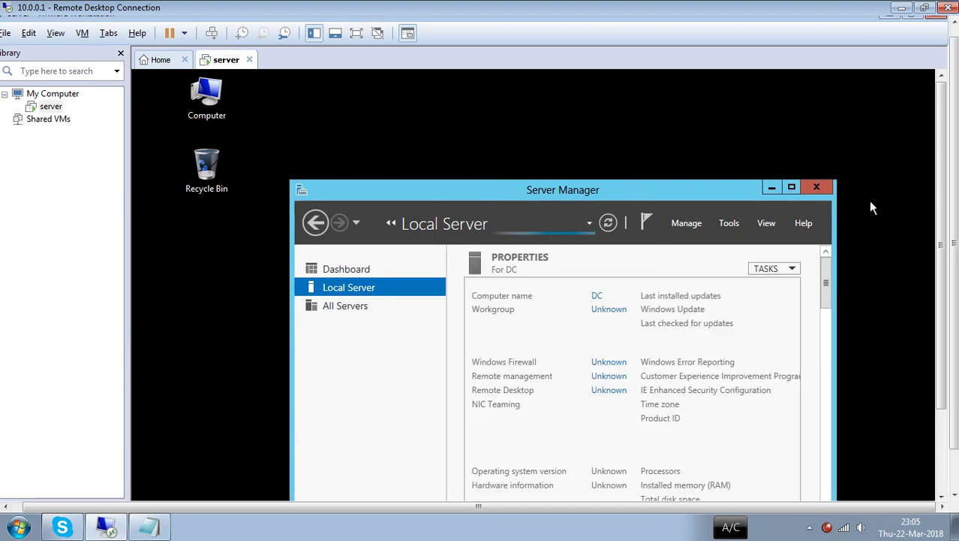
{"action": "left_click", "coordinate": [818, 188]}
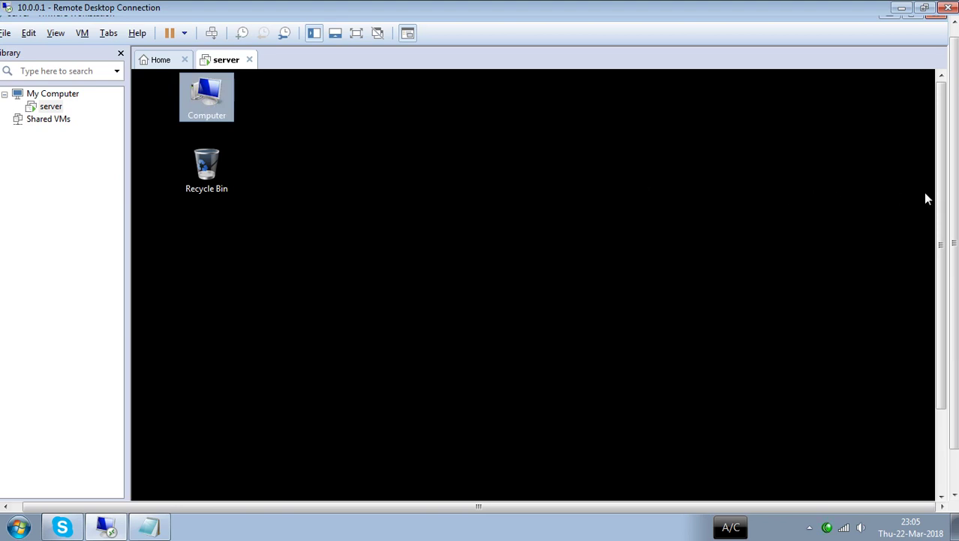
{"action": "left_click_drag", "start_coordinate": [941, 204], "coordinate": [945, 285]}
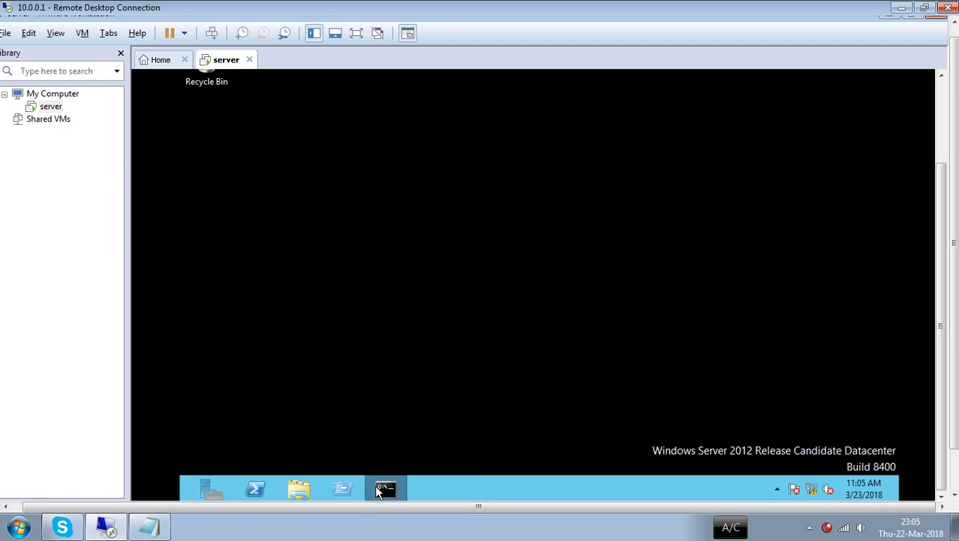
- Launch an administrator Command Prompt from the server VM's taskbar
{"action": "left_click", "coordinate": [378, 489]}
{"action": "left_click_drag", "start_coordinate": [947, 245], "coordinate": [949, 164]}
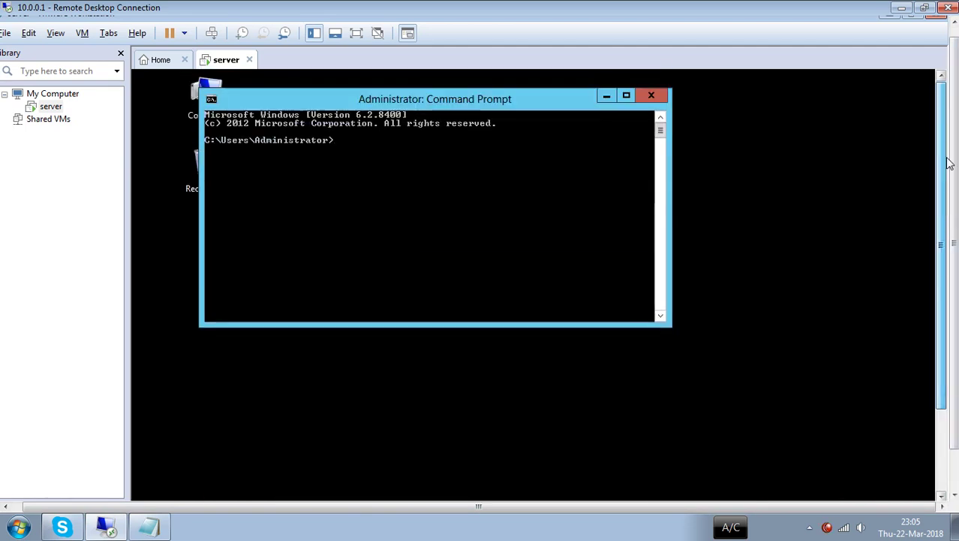
{"action": "left_click", "coordinate": [510, 184]}
- Run cd.. twice to reach C:\, then start a net user /add command for a new account
{"action": "type", "text": "cd.."}
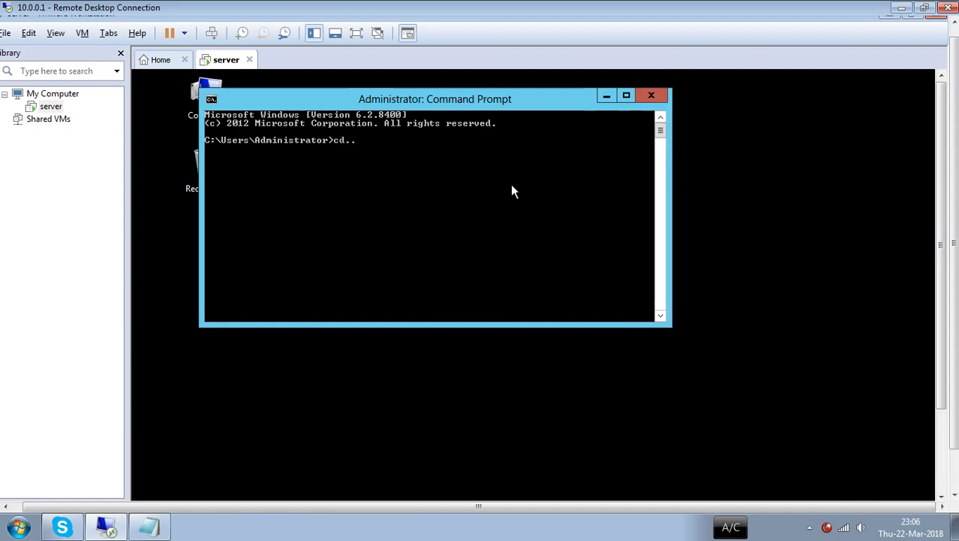
{"action": "key", "text": "Return"}
{"action": "type", "text": "cd.."}
{"action": "key", "text": "Return"}
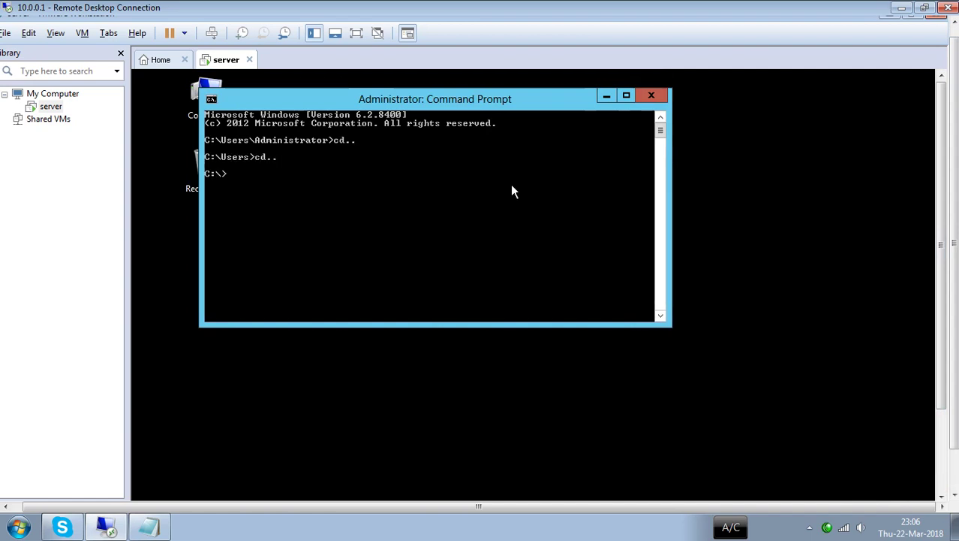
{"action": "type", "text": "net user khan /ad"}
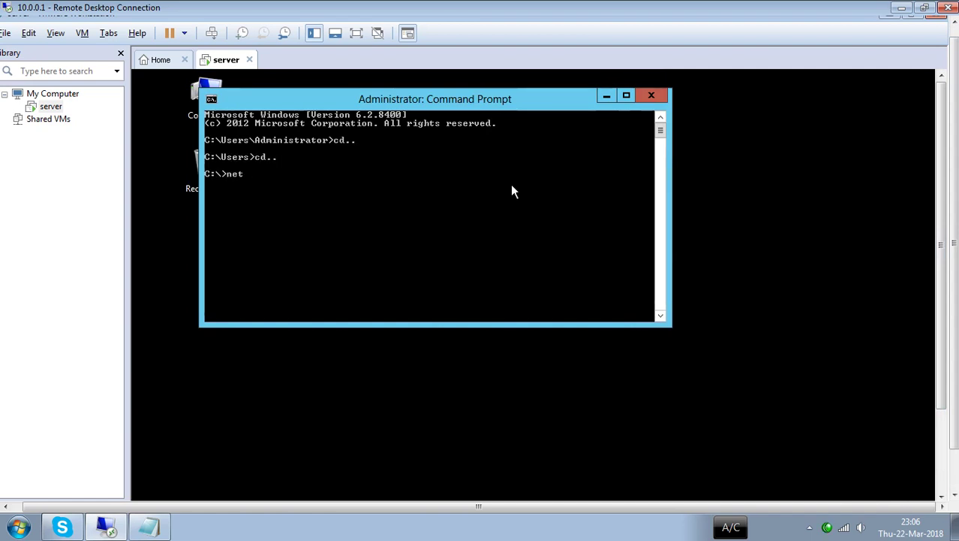
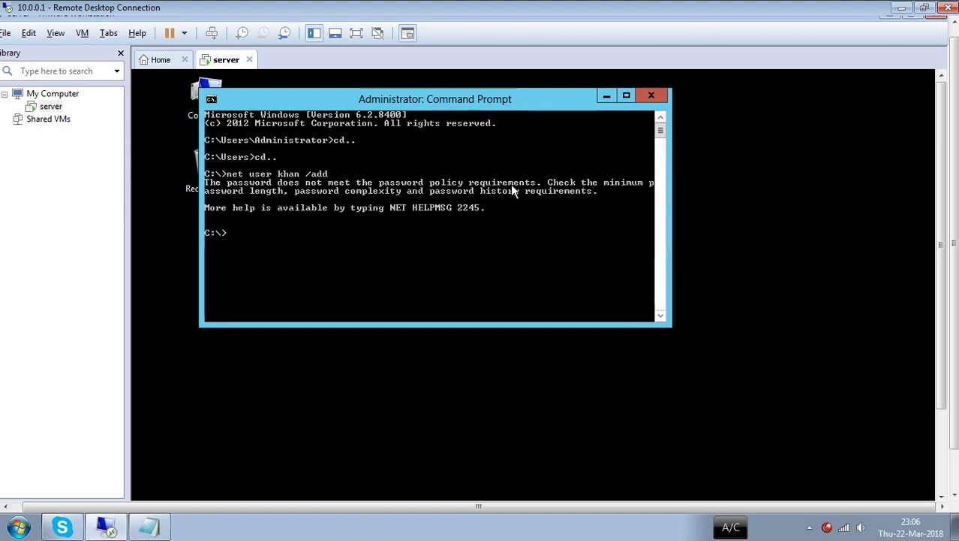
- Try adding user account khan with net user /add; the password policy rejects it
{"action": "type", "text": "net user"}
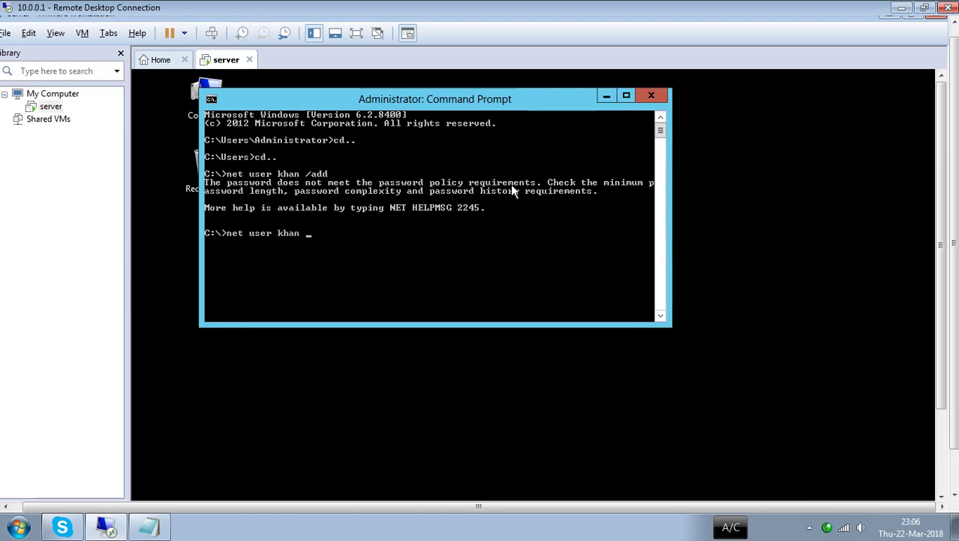
{"action": "type", "text": "n /add"}
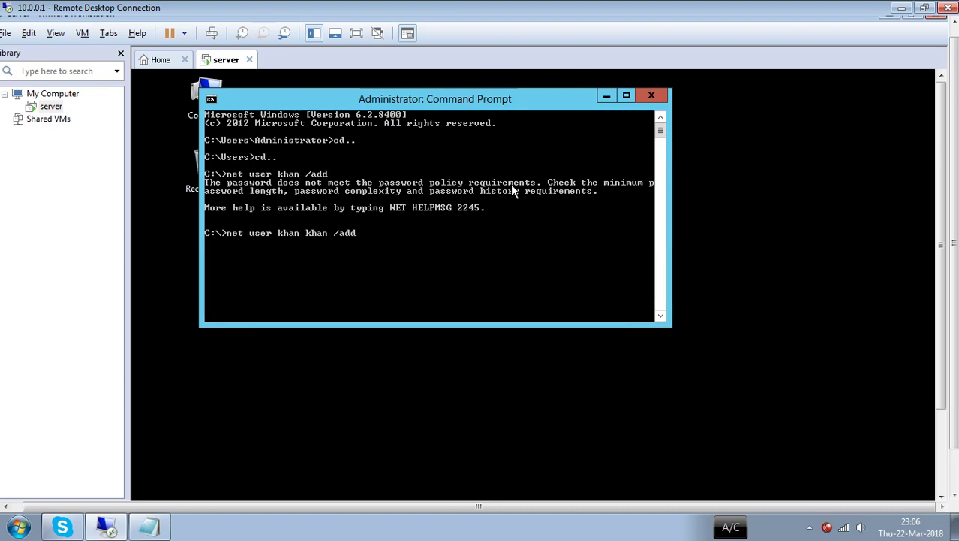
{"action": "key", "text": "Return"}
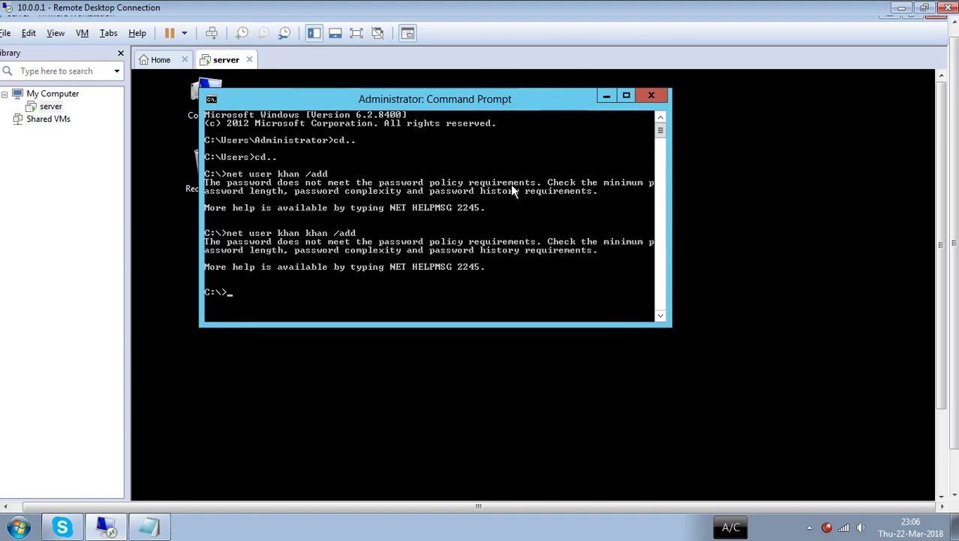
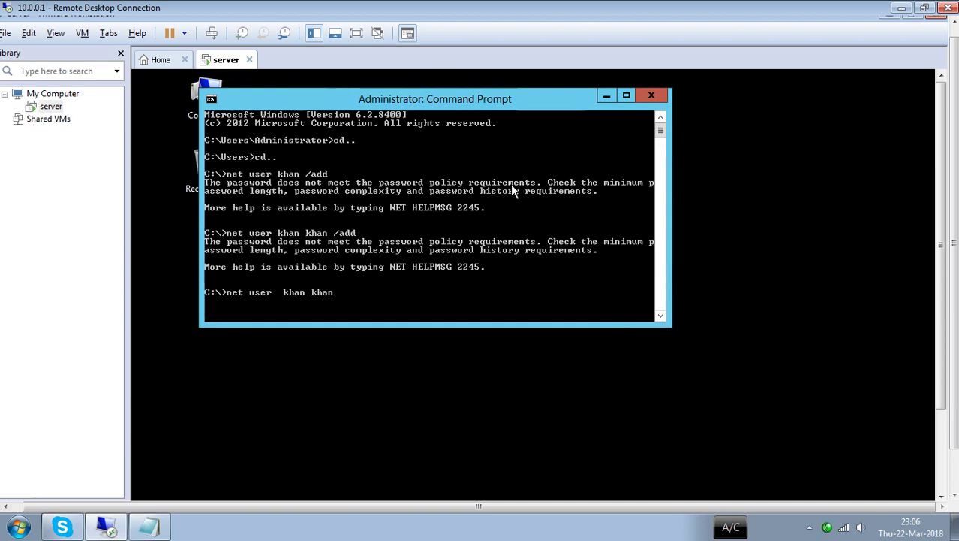
- Retry adding khan with a different password, which also fails, then maximize the console
{"action": "key", "text": "Return"}
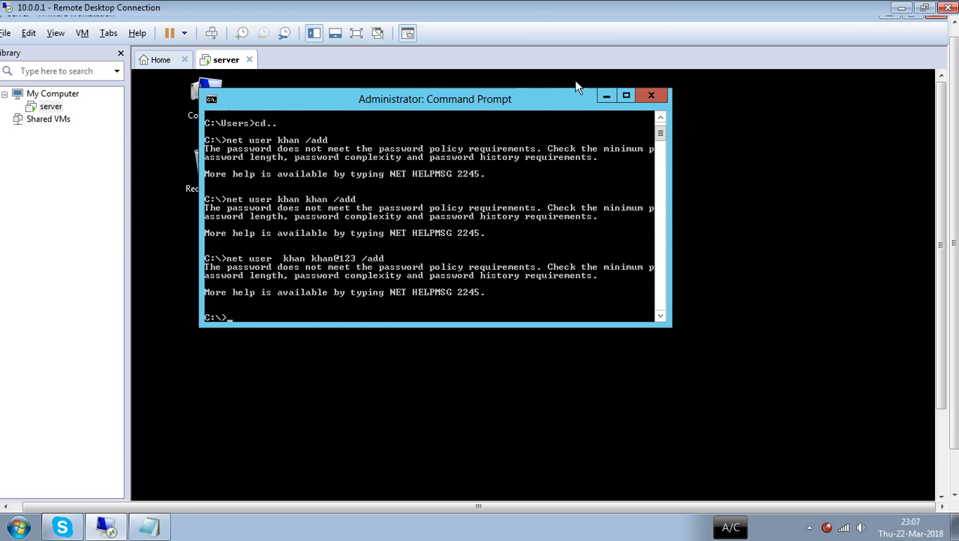
{"action": "left_click", "coordinate": [623, 93]}
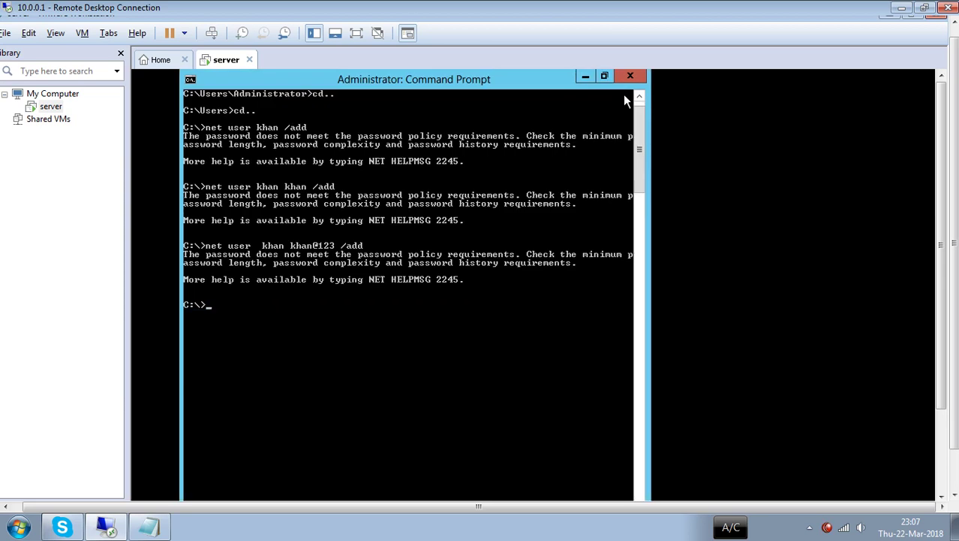
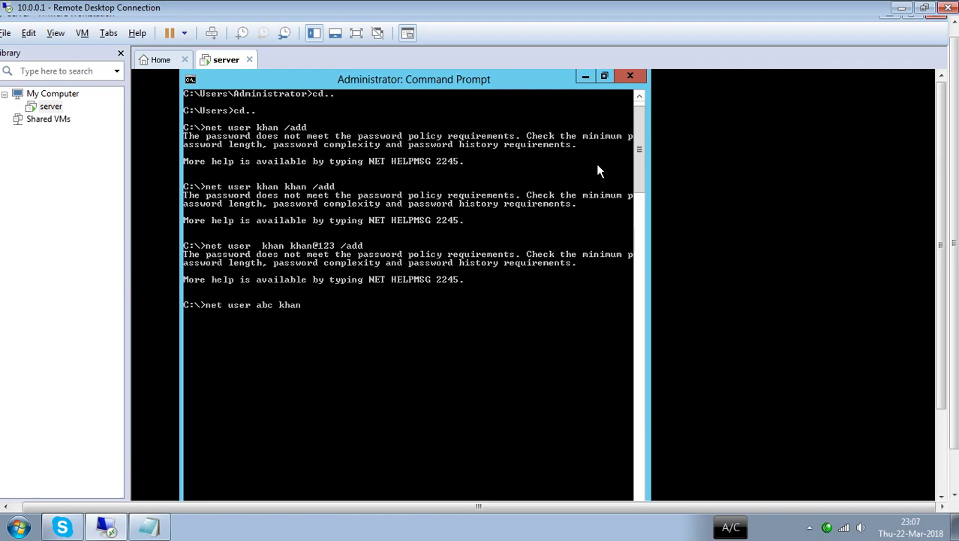
- Create account abc, then attempt account ali, which fails the password policy
{"action": "key", "text": "Return"}
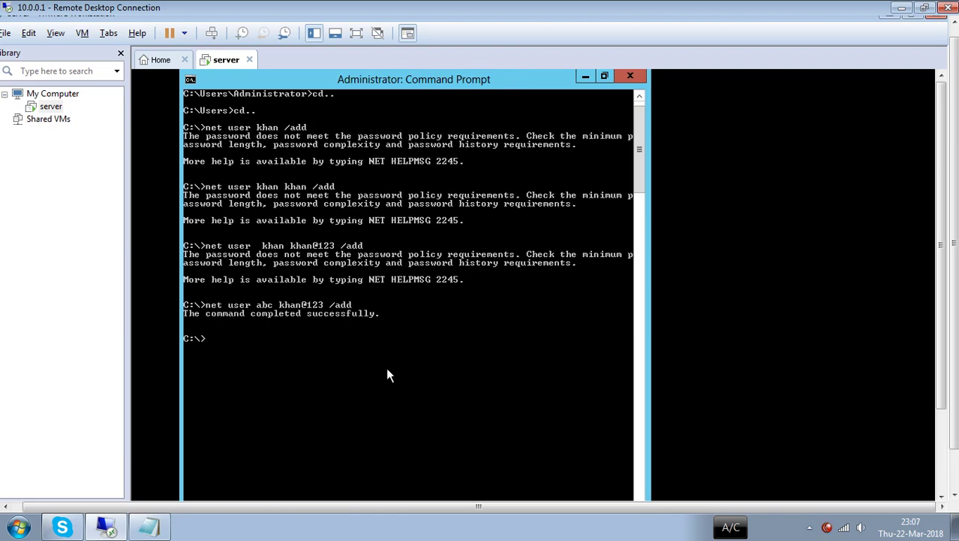
{"action": "key", "text": "Return"}
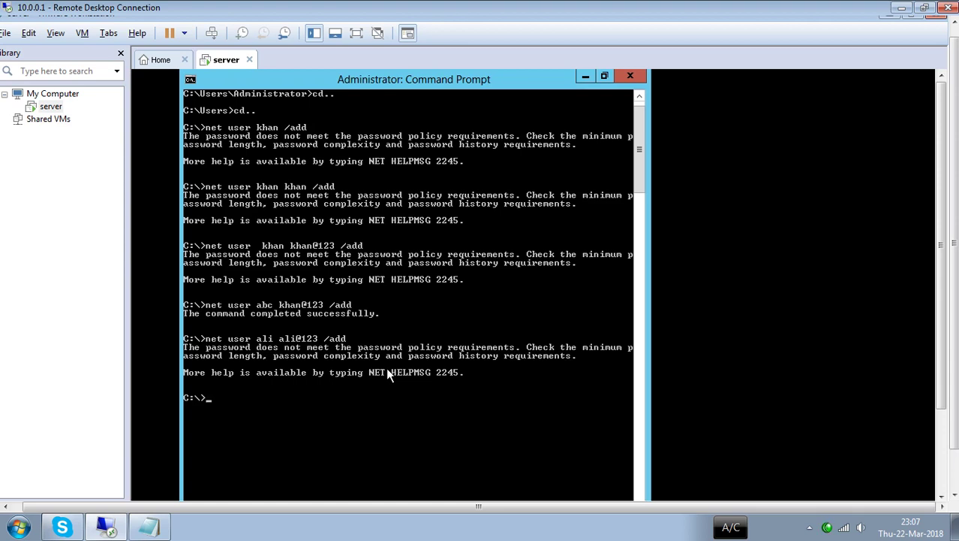
- Attempt account afridi (rejected), create account abcded, then minimize the console
{"action": "type", "text": "net user"}
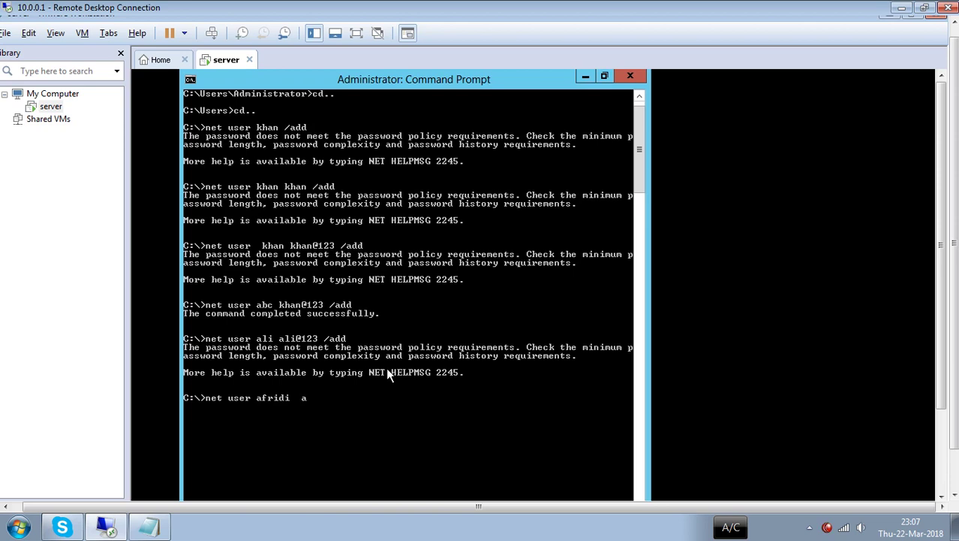
{"action": "key", "text": "Return"}
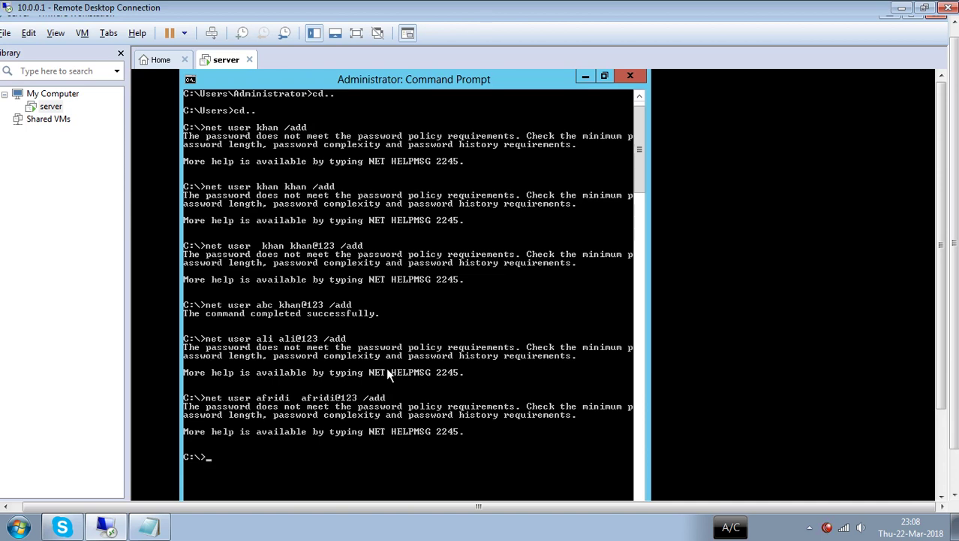
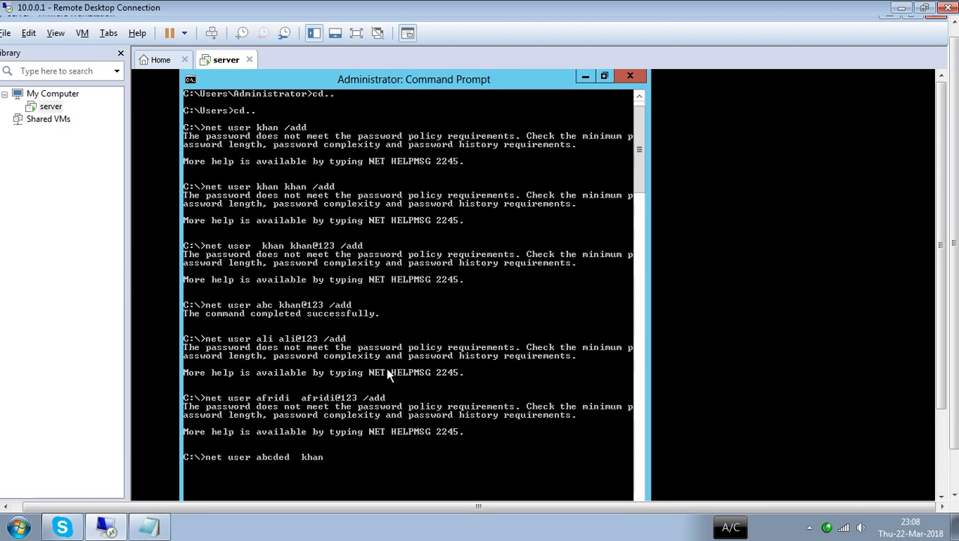
{"action": "key", "text": "Return"}
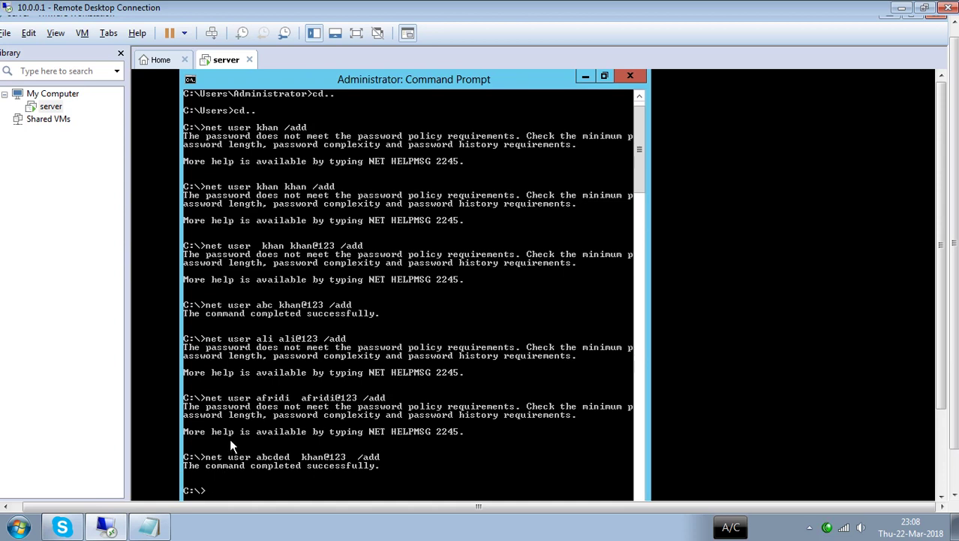
{"action": "left_click", "coordinate": [586, 77]}
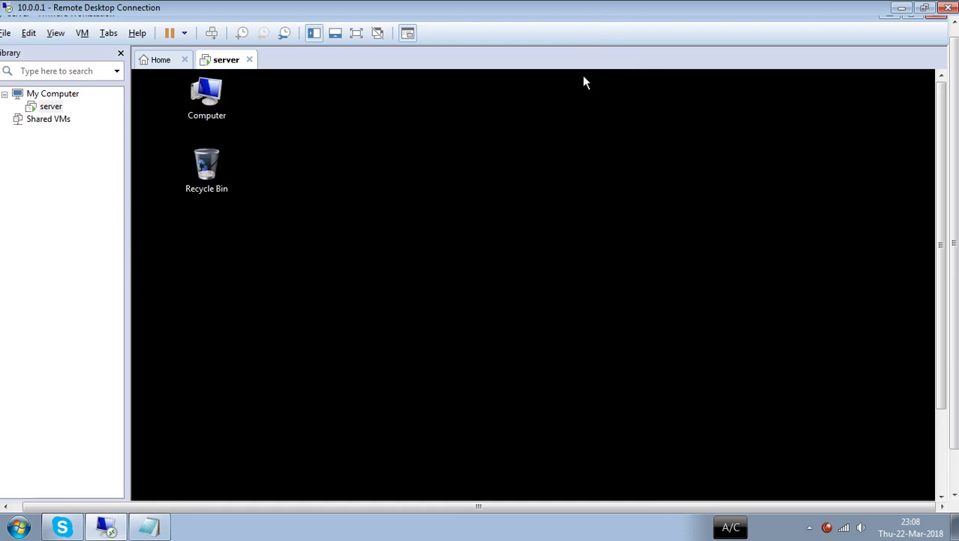
- Create a new Text Document on the desktop, keeping its default name
{"action": "right_click", "coordinate": [513, 131]}
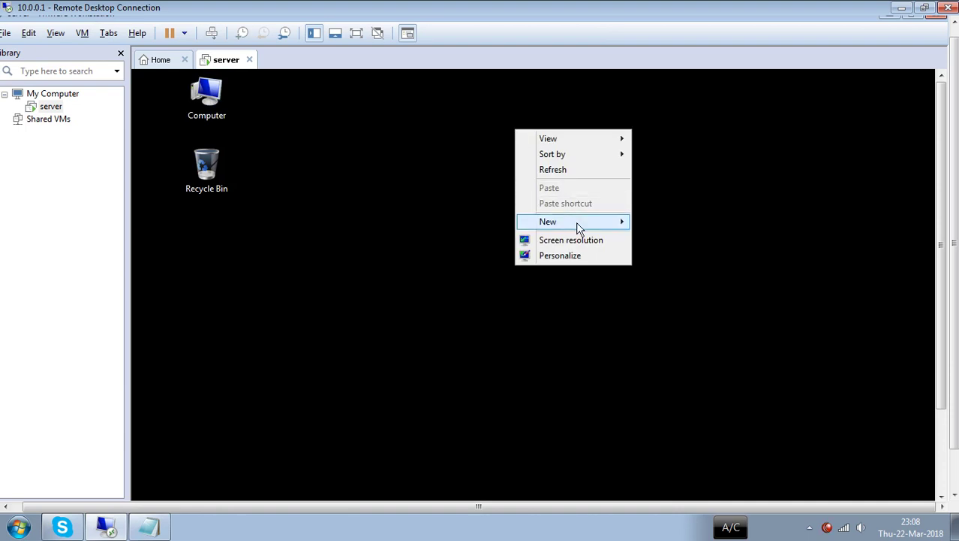
{"action": "mouse_move", "coordinate": [578, 227]}
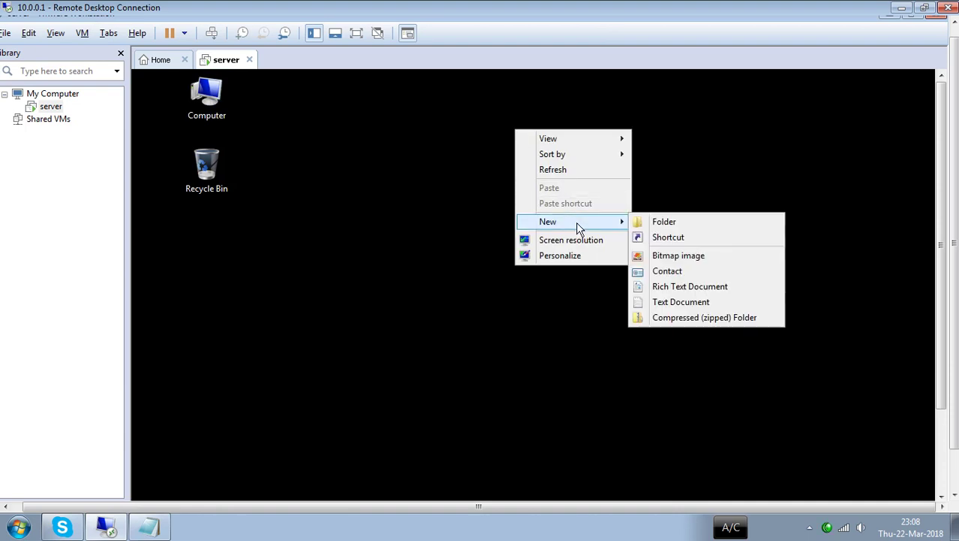
{"action": "left_click", "coordinate": [665, 302]}
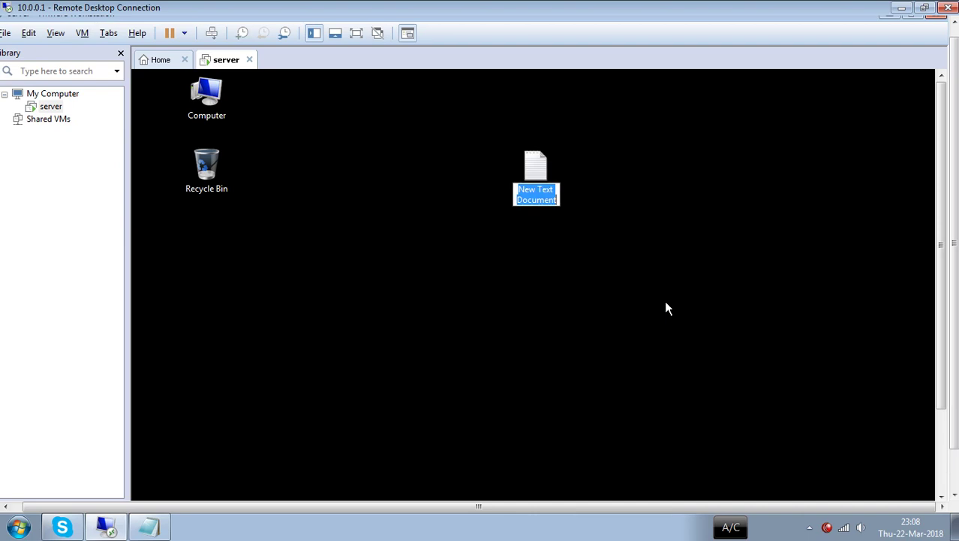
{"action": "key", "text": "Return"}
{"action": "key", "text": "Return"}
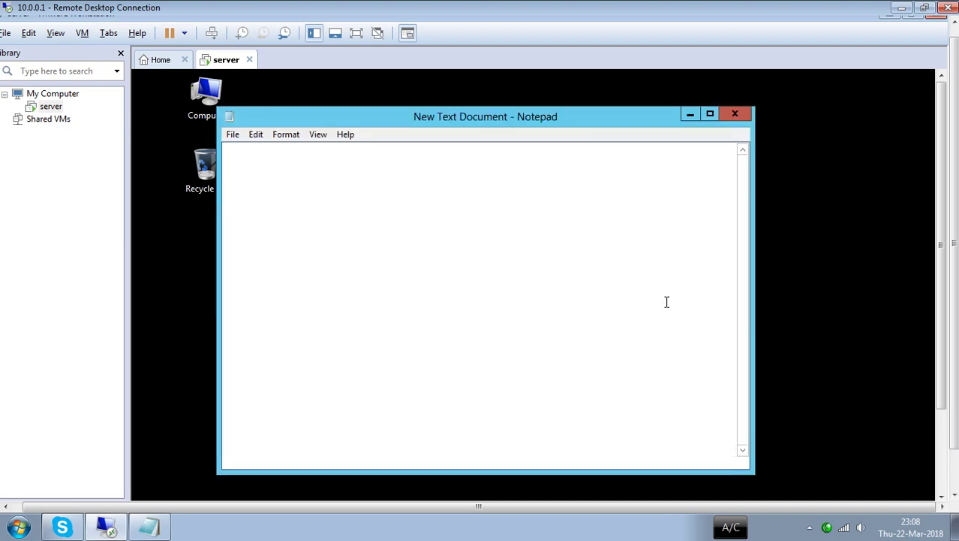
- Write three net user /add lines for accounts ali, khan and abcdedf
{"action": "type", "text": "net user a"}
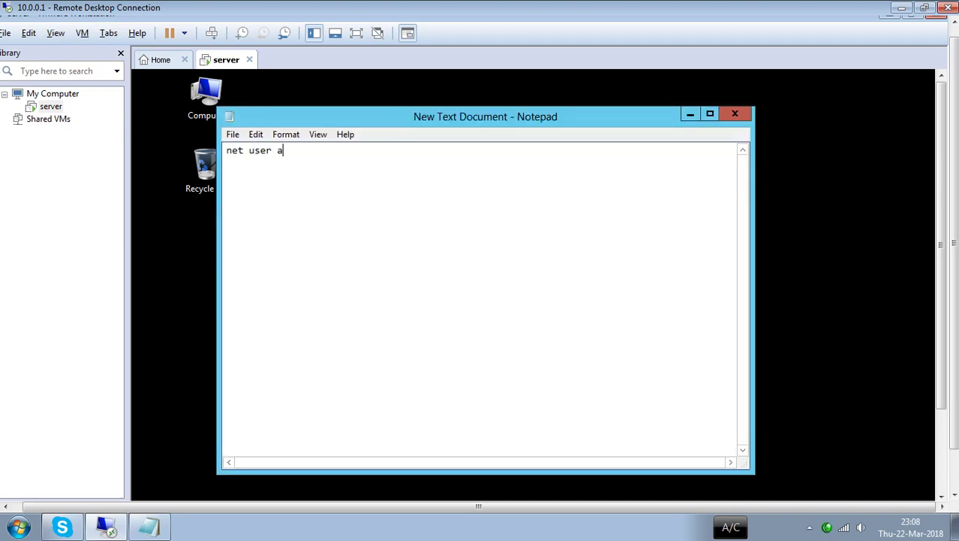
{"action": "key", "text": "Return"}
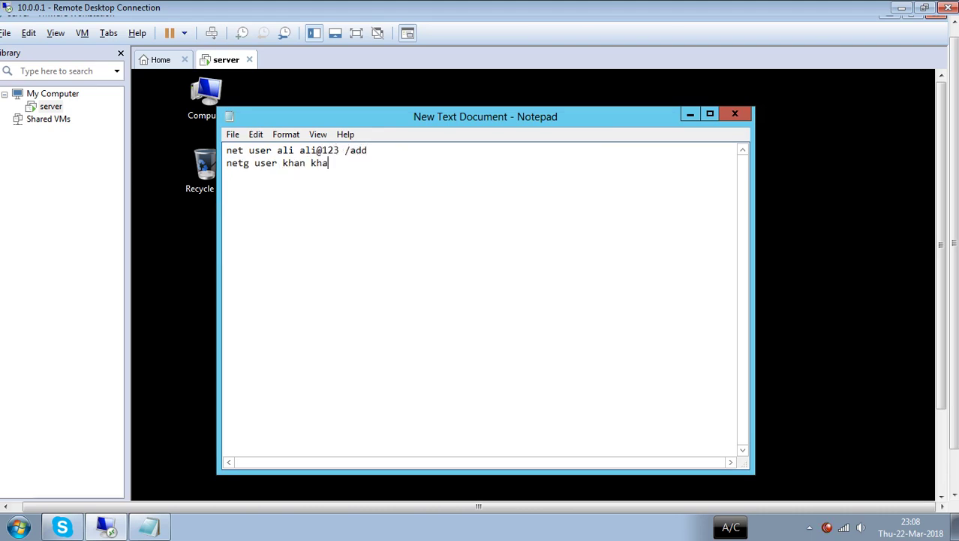
{"action": "key", "text": "Return"}
{"action": "type", "text": "net user"}
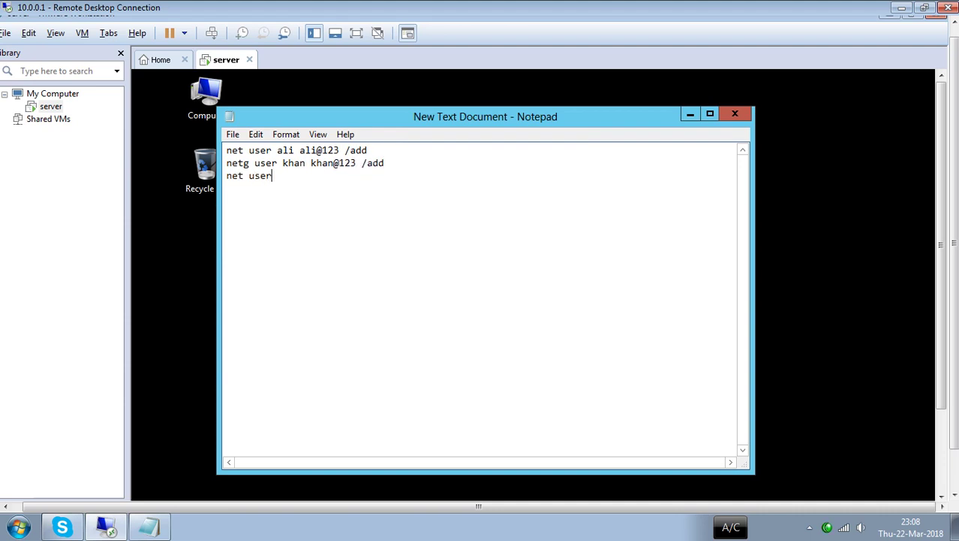
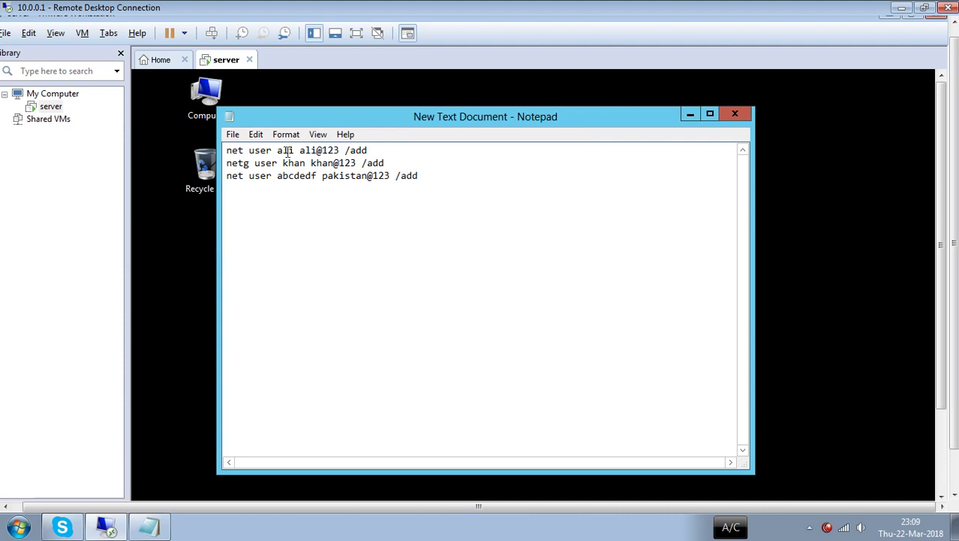
- Correct the 'netg' typo on the second line to 'net'
{"action": "left_click", "coordinate": [249, 163]}
{"action": "key", "text": "BackSpace"}
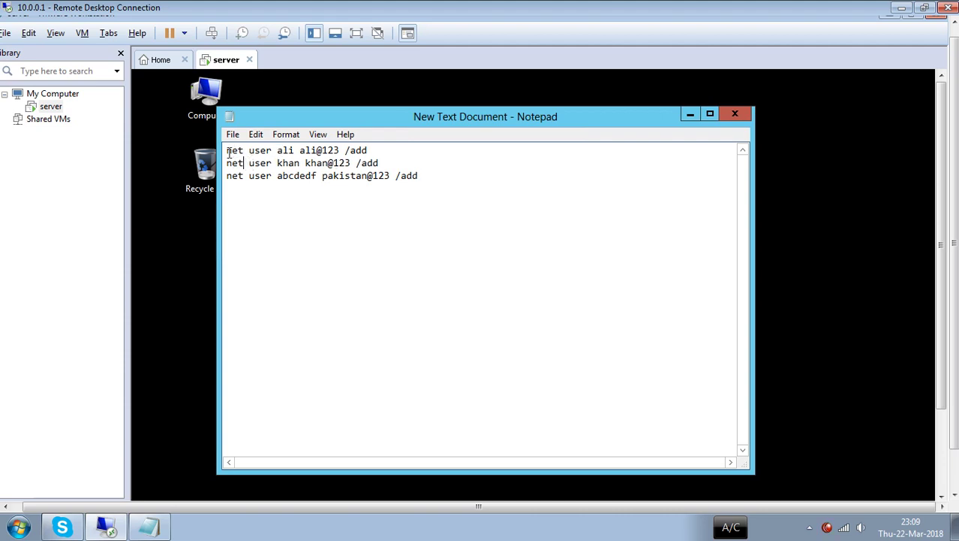
{"action": "left_click", "coordinate": [233, 134]}
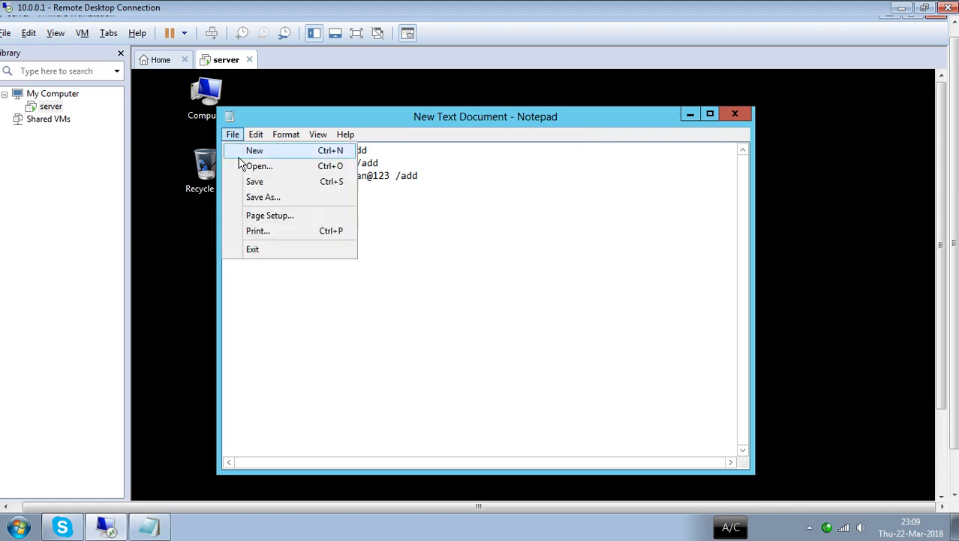
- Save the command list to the Desktop under the file name ccc.bat
{"action": "left_click", "coordinate": [266, 198]}
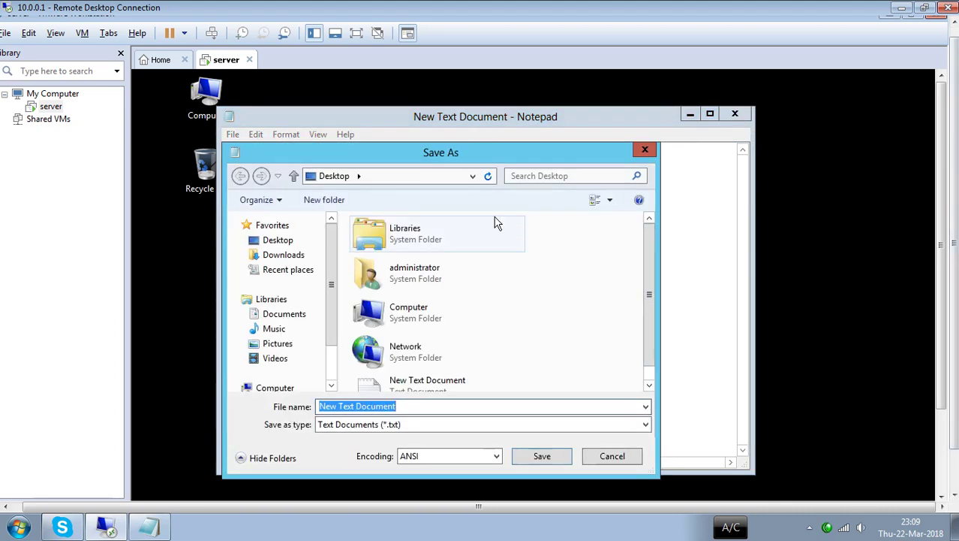
{"action": "left_click", "coordinate": [279, 241]}
{"action": "left_click", "coordinate": [407, 405]}
{"action": "type", "text": "ccc"}
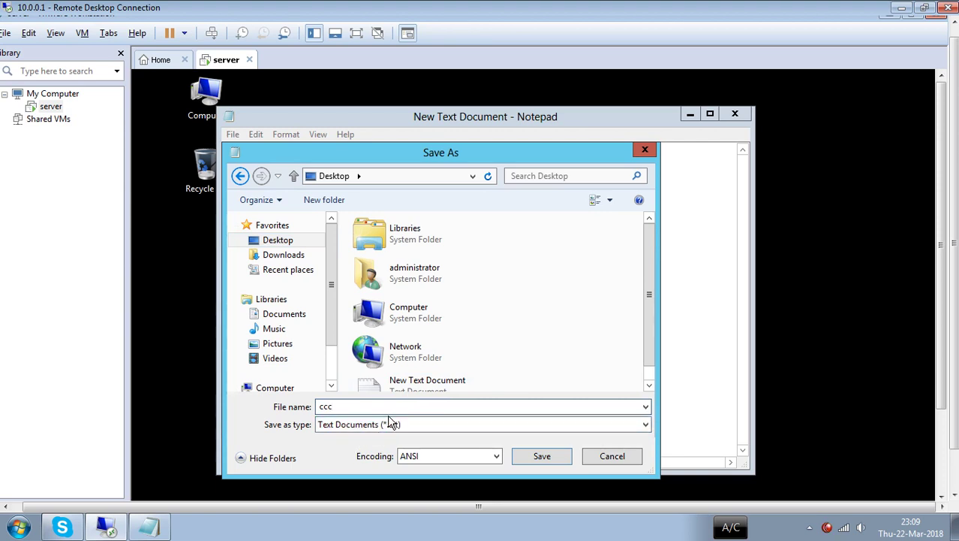
{"action": "type", "text": ".bat"}
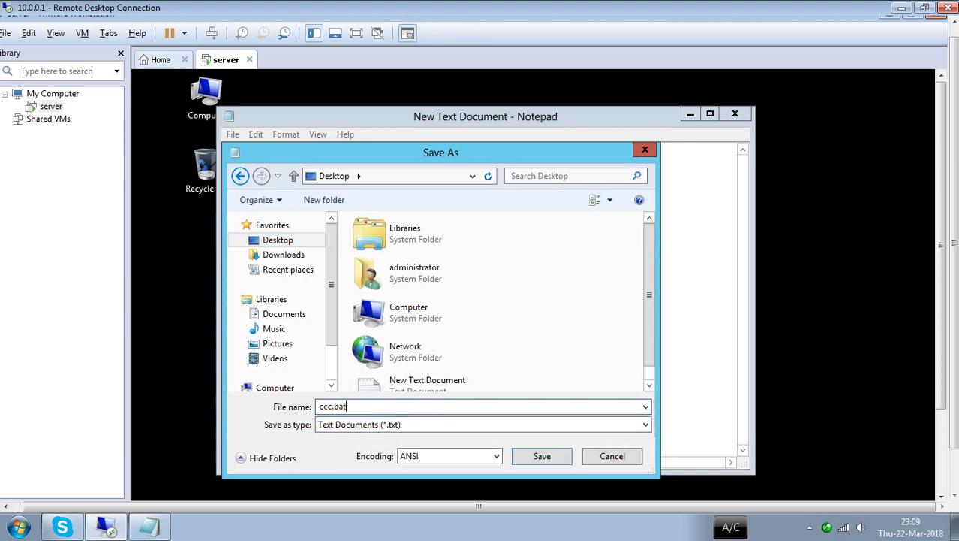
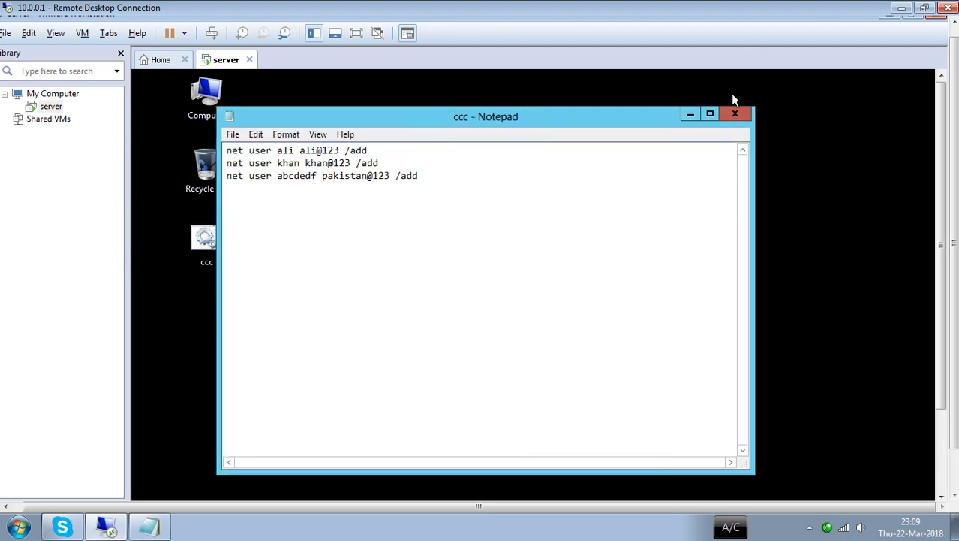
- Close the ccc Notepad window and select the ccc batch file on the server VM desktop
{"action": "left_click", "coordinate": [735, 117]}
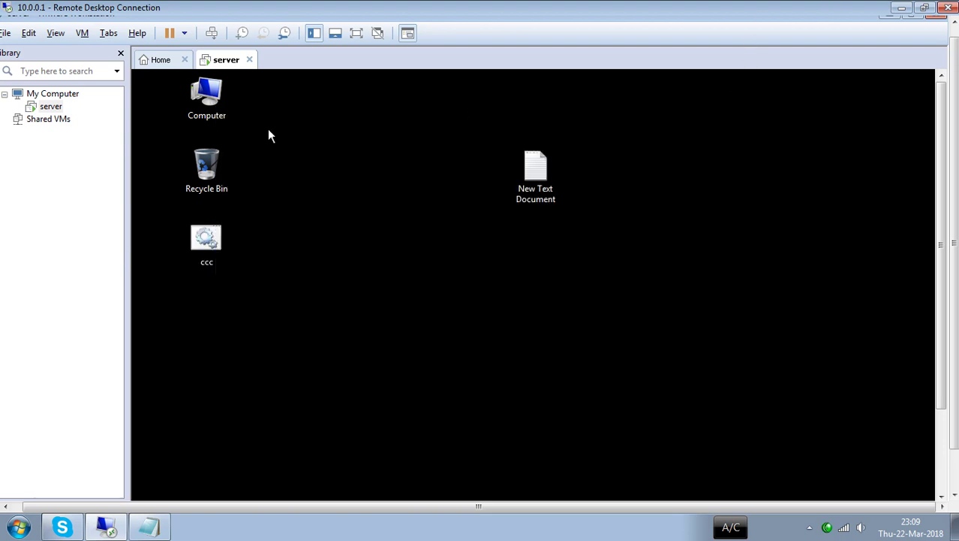
{"action": "left_click", "coordinate": [208, 251]}
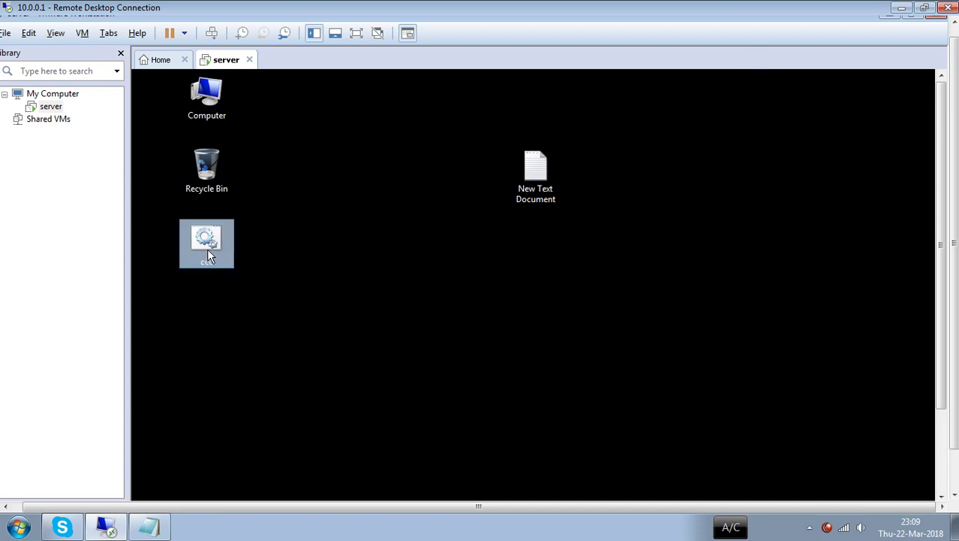
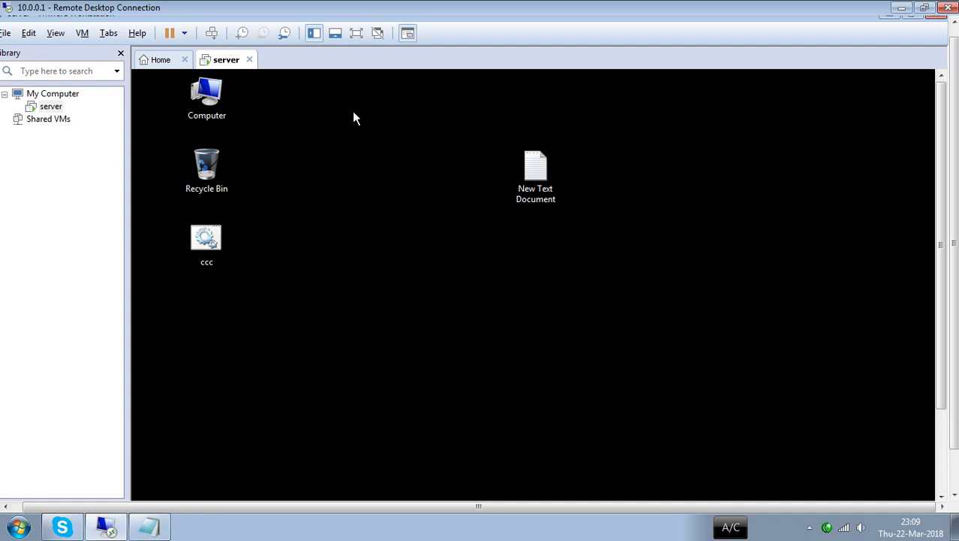
- Start Server Manager from the taskbar and show its Tools menu of administrative tools
{"action": "left_click_drag", "start_coordinate": [943, 222], "coordinate": [944, 304]}
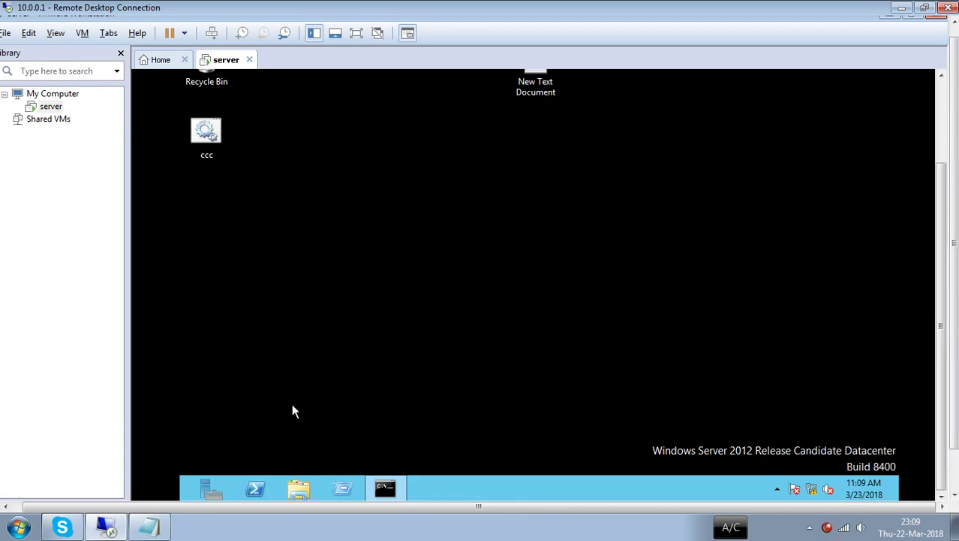
{"action": "left_click", "coordinate": [216, 492]}
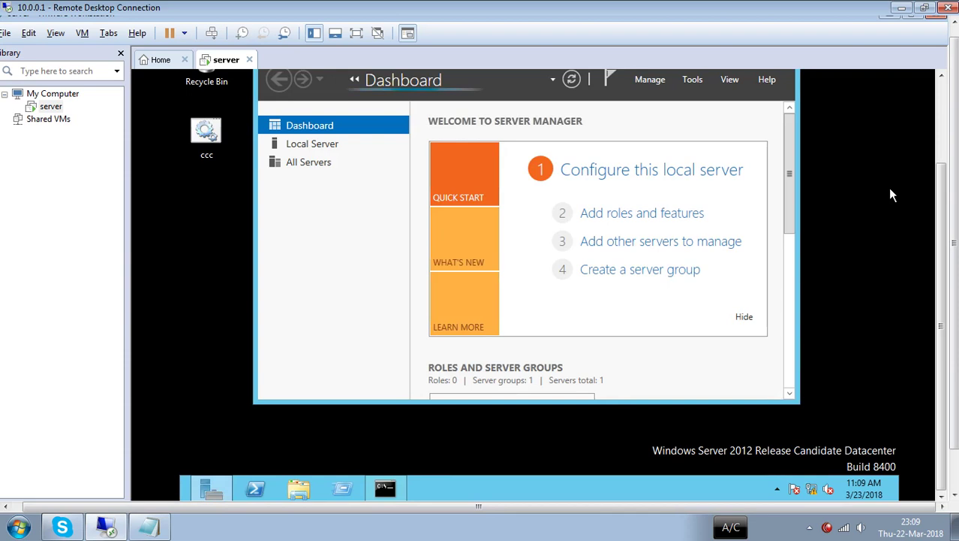
{"action": "left_click_drag", "start_coordinate": [944, 180], "coordinate": [944, 121]}
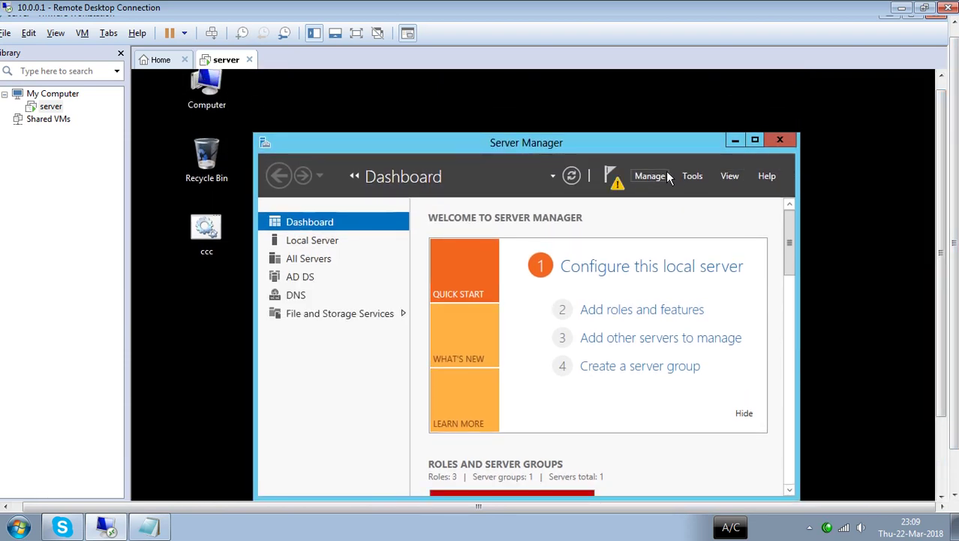
{"action": "left_click", "coordinate": [694, 177]}
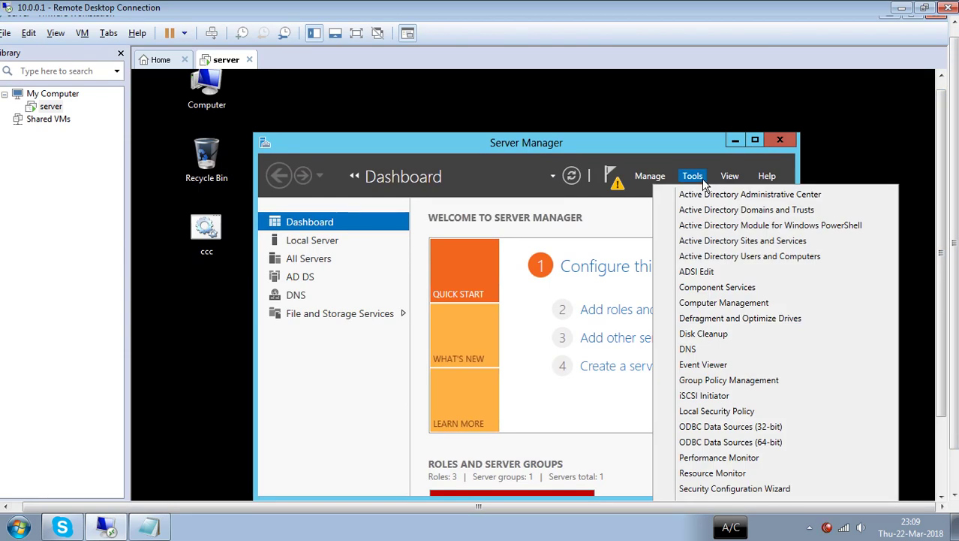
- Launch Active Directory Users and Computers maximized, browse ihsan.uet.pk's Builtin groups, then view Computers (A-PC)
{"action": "left_click", "coordinate": [732, 257]}
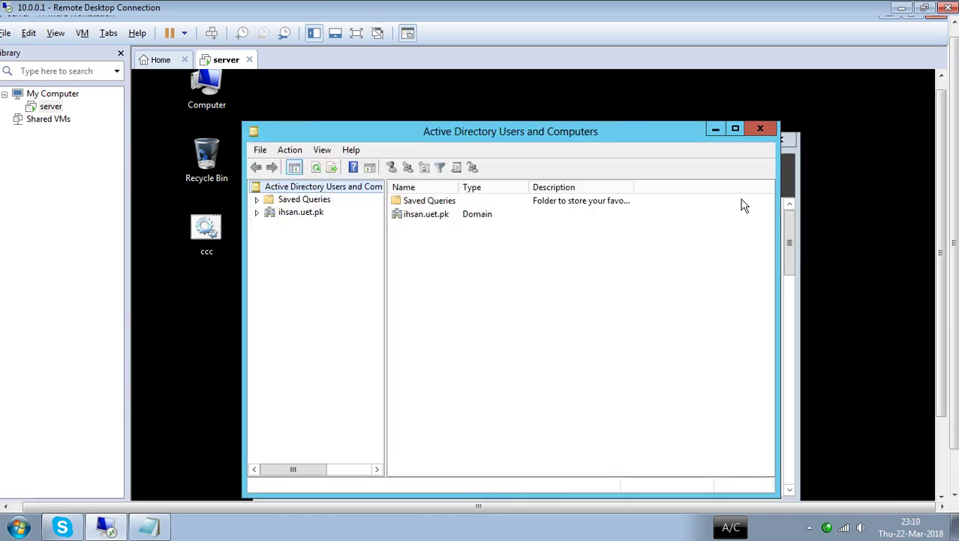
{"action": "left_click", "coordinate": [735, 131]}
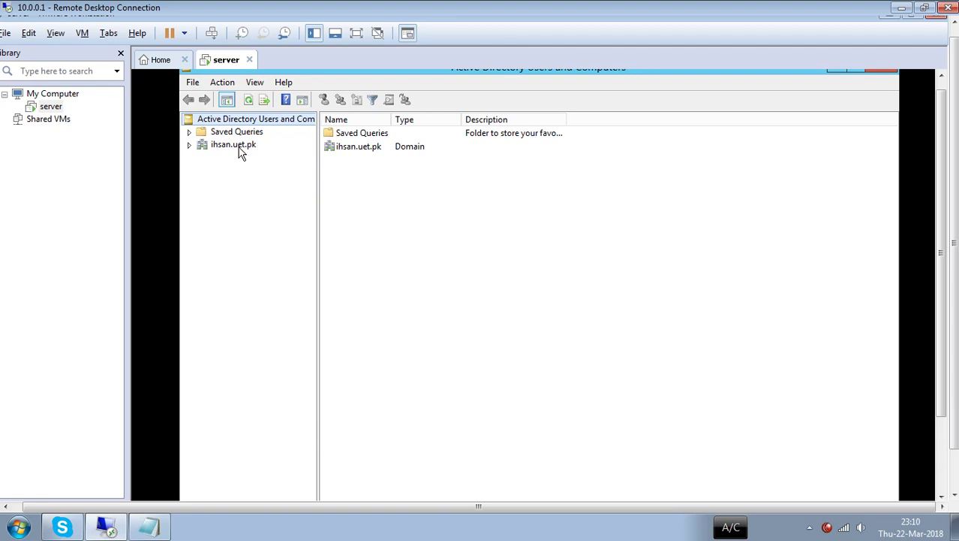
{"action": "left_click", "coordinate": [241, 150]}
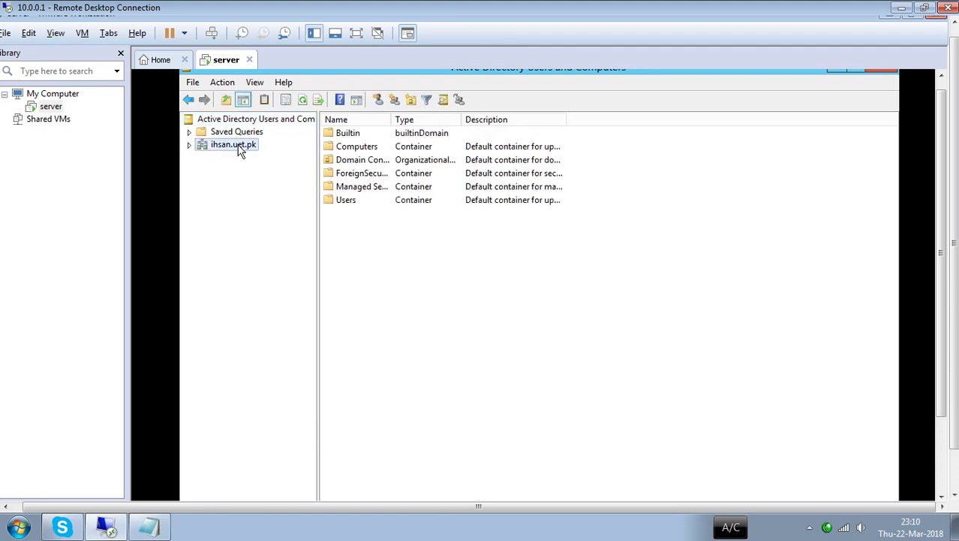
{"action": "double_click", "coordinate": [241, 149]}
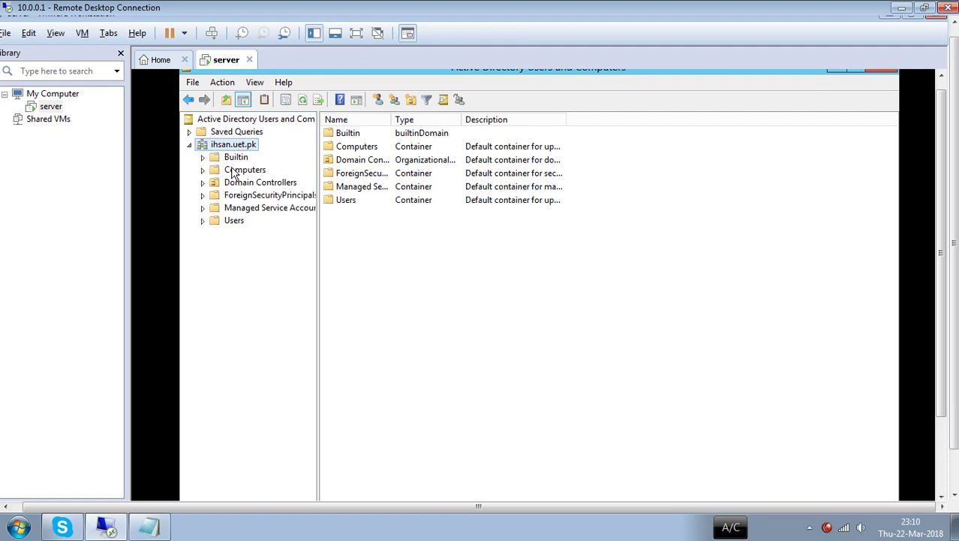
{"action": "left_click", "coordinate": [235, 158]}
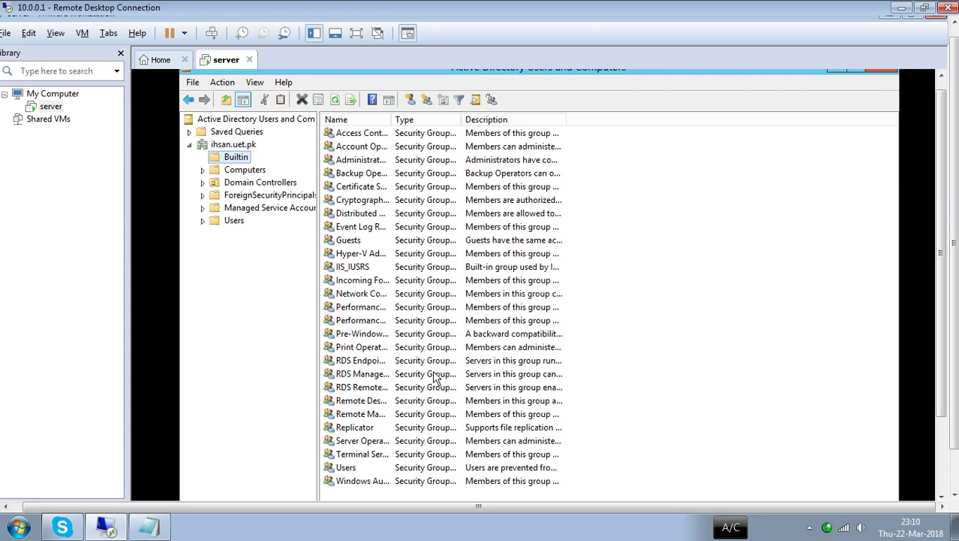
{"action": "left_click_drag", "start_coordinate": [392, 120], "coordinate": [462, 121]}
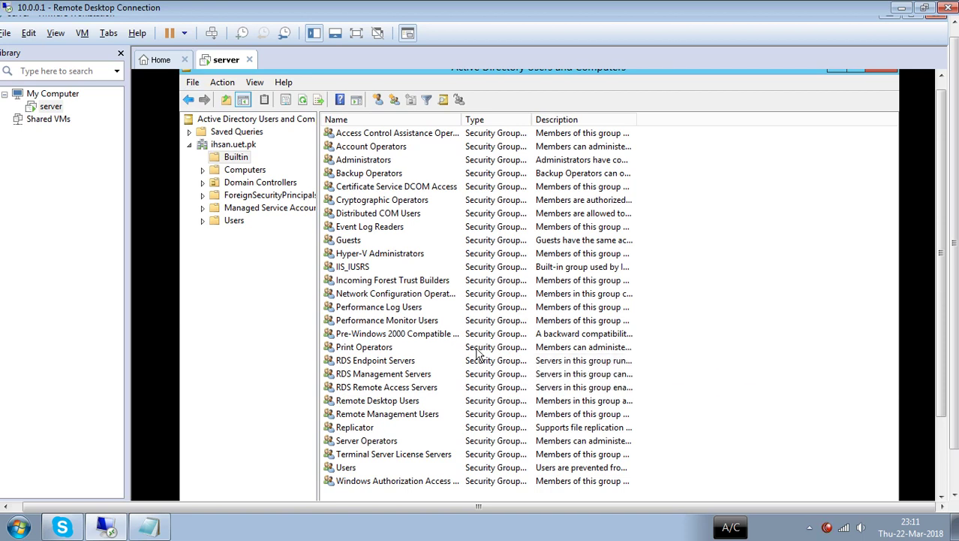
{"action": "left_click", "coordinate": [248, 172]}
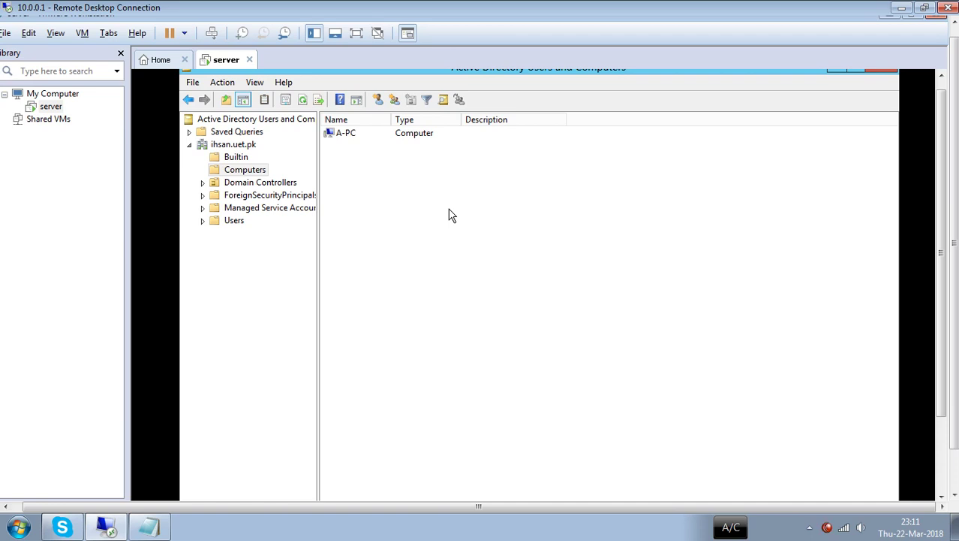
- Browse Domain Controllers, ForeignSecurityPrincipals and Managed Service Accounts, ending on the Users container
{"action": "left_click", "coordinate": [259, 185]}
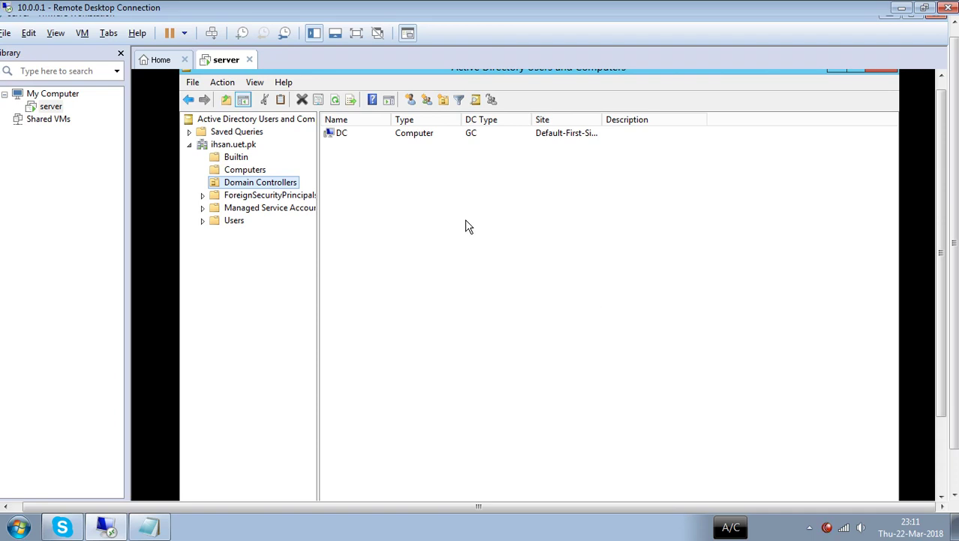
{"action": "left_click", "coordinate": [294, 199]}
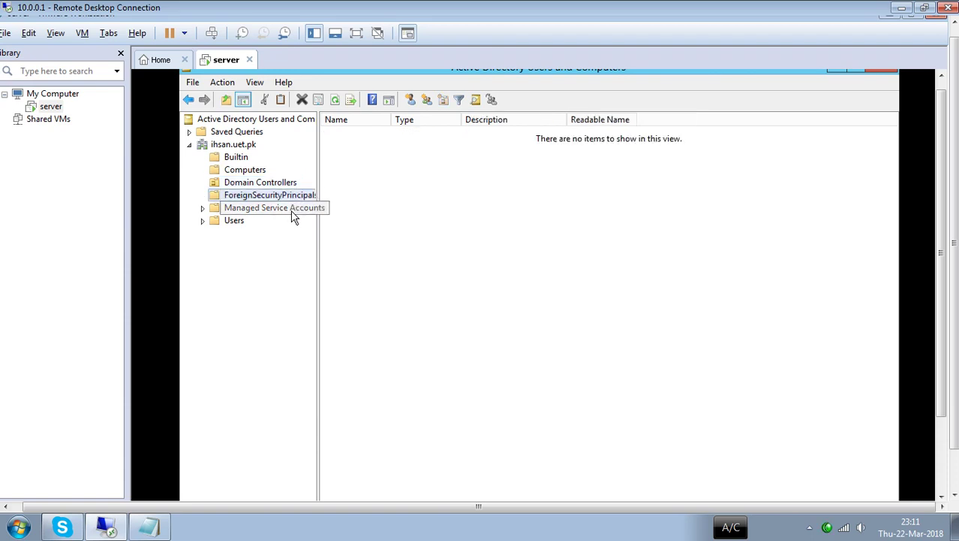
{"action": "left_click", "coordinate": [294, 209]}
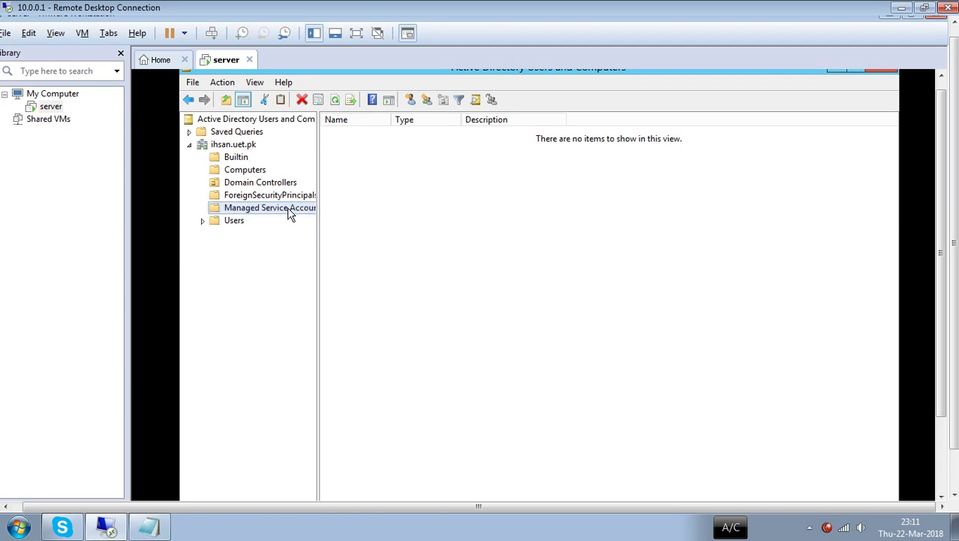
{"action": "left_click", "coordinate": [242, 223]}
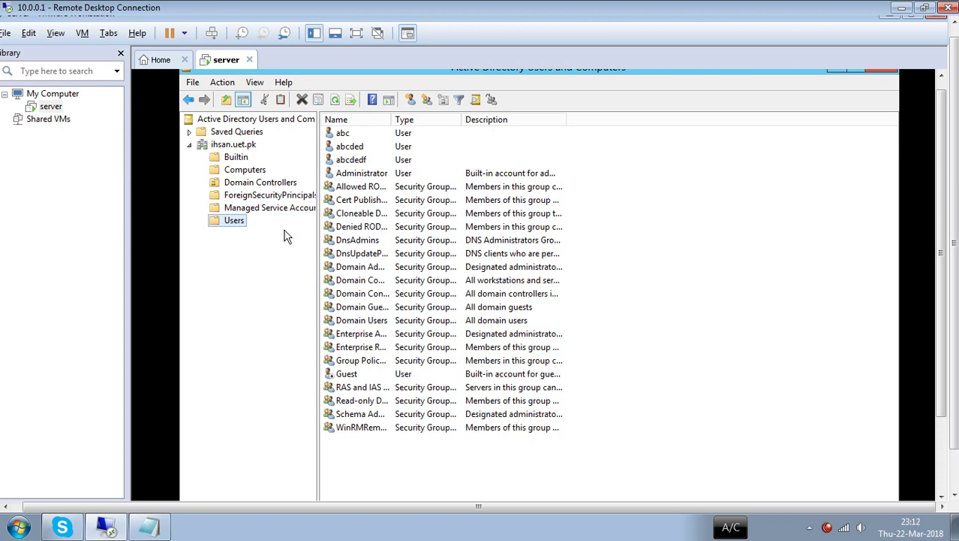
- Start a New Object – User in ihsan.uet.pk/Users via the list's New > User menu
{"action": "right_click", "coordinate": [241, 227]}
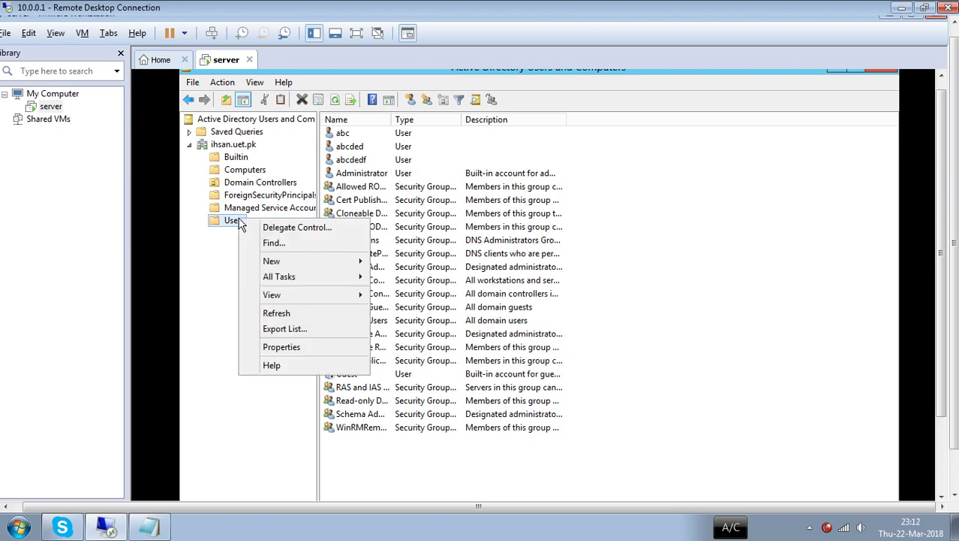
{"action": "left_click", "coordinate": [642, 271]}
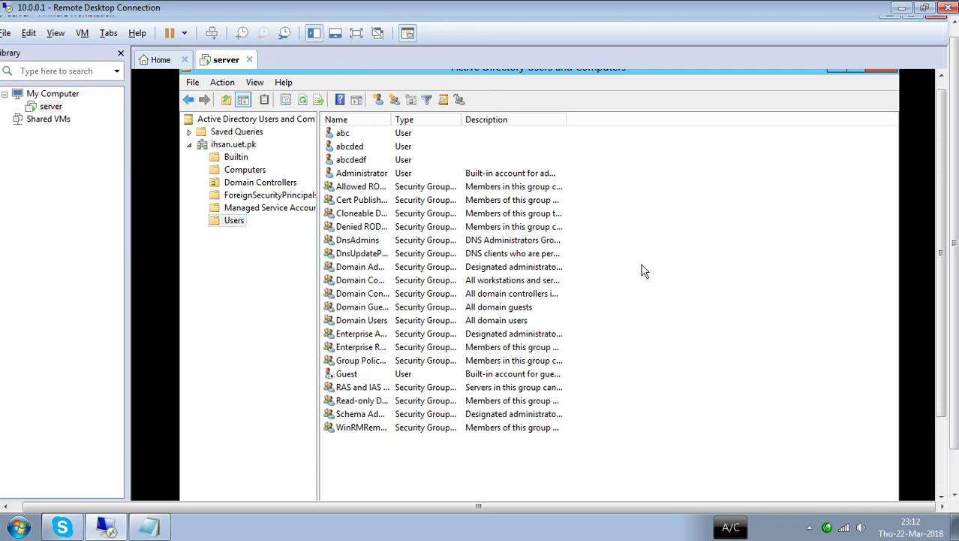
{"action": "right_click", "coordinate": [642, 271]}
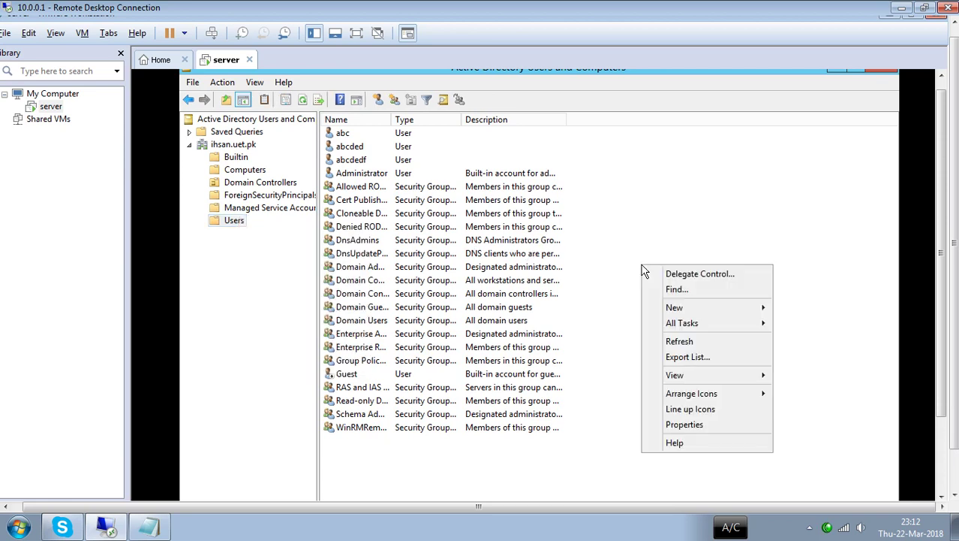
{"action": "mouse_move", "coordinate": [689, 311]}
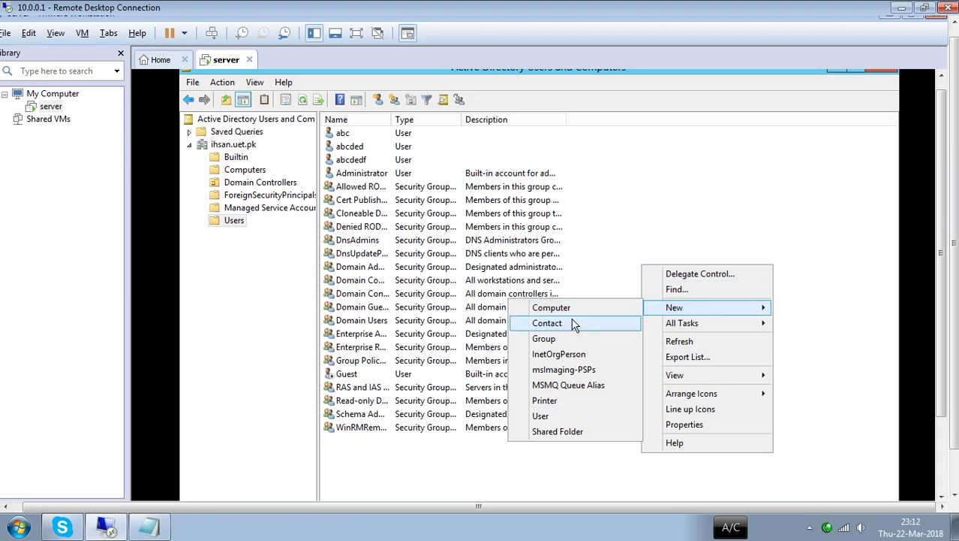
{"action": "left_click", "coordinate": [551, 414]}
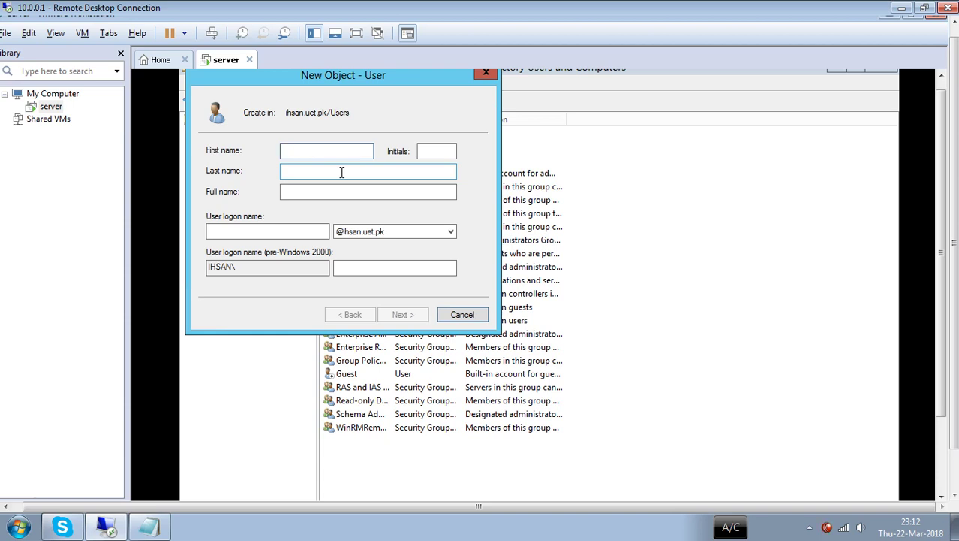
{"action": "left_click", "coordinate": [326, 174]}
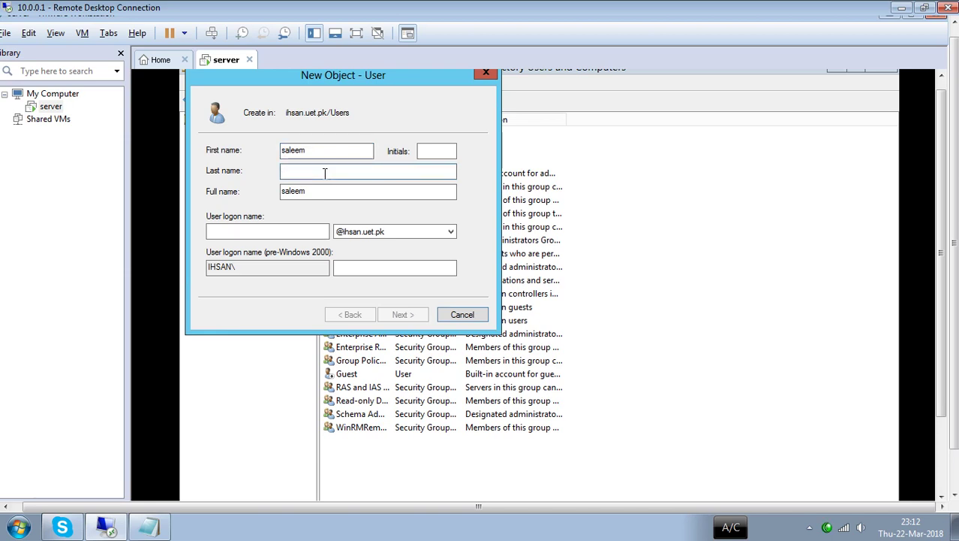
{"action": "left_click", "coordinate": [246, 232]}
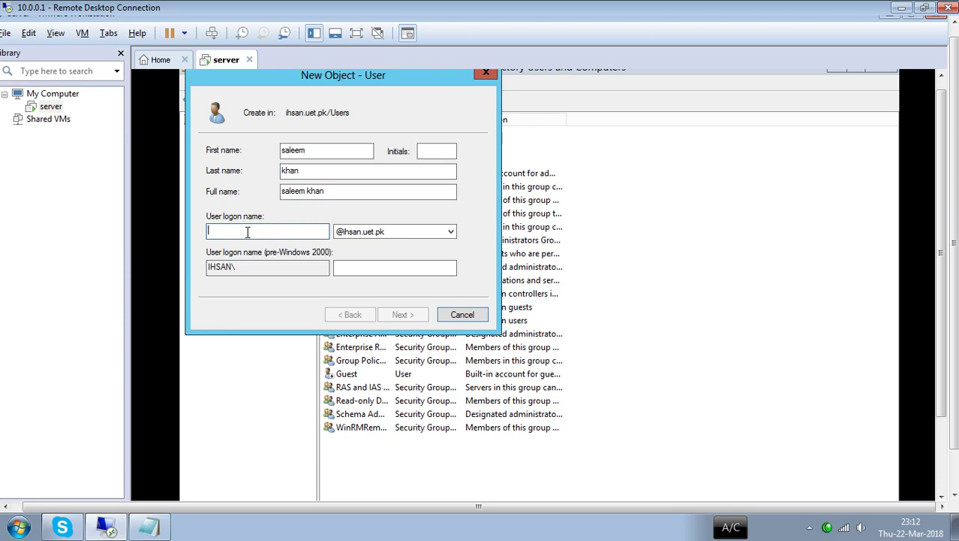
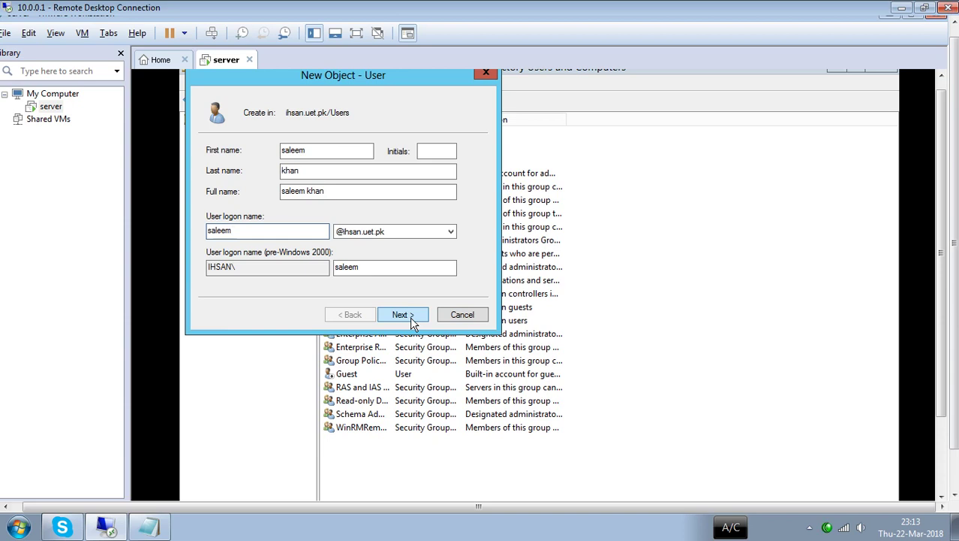
{"action": "left_click", "coordinate": [404, 232]}
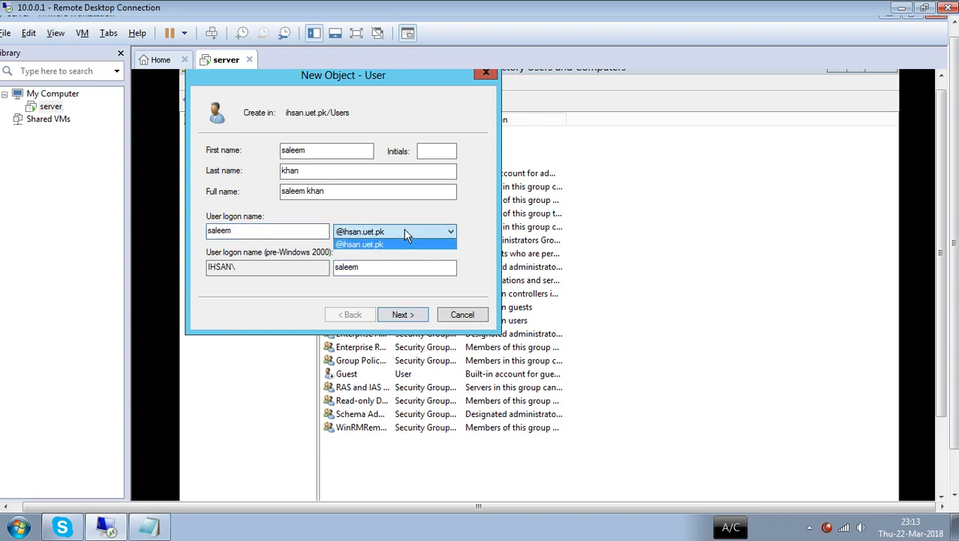
{"action": "left_click", "coordinate": [405, 232]}
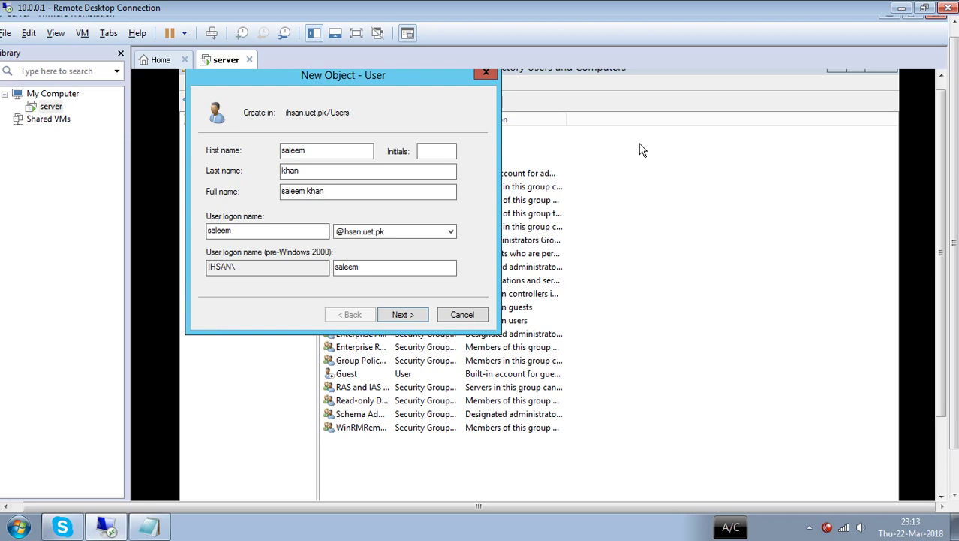
- Enter and confirm the user's password, clear 'User must change password at next logon', and reach the summary
{"action": "left_click", "coordinate": [417, 315]}
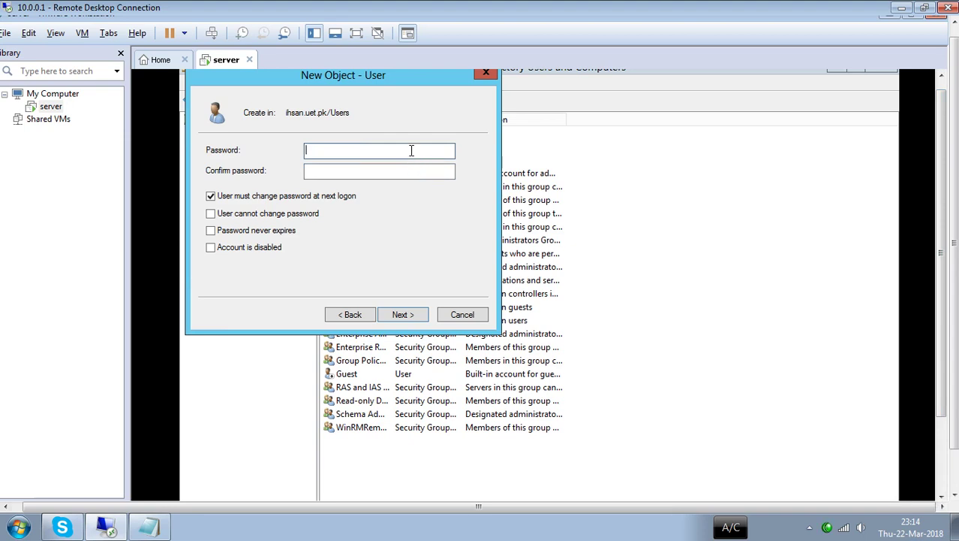
{"action": "type", "text": "Pr"}
{"action": "left_click", "coordinate": [378, 171]}
{"action": "type", "text": "******"}
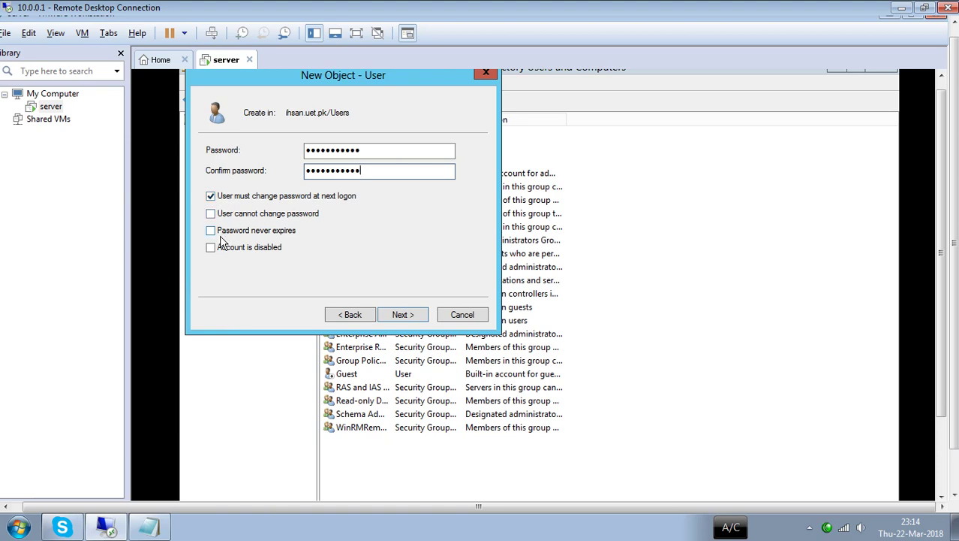
{"action": "left_click", "coordinate": [242, 199]}
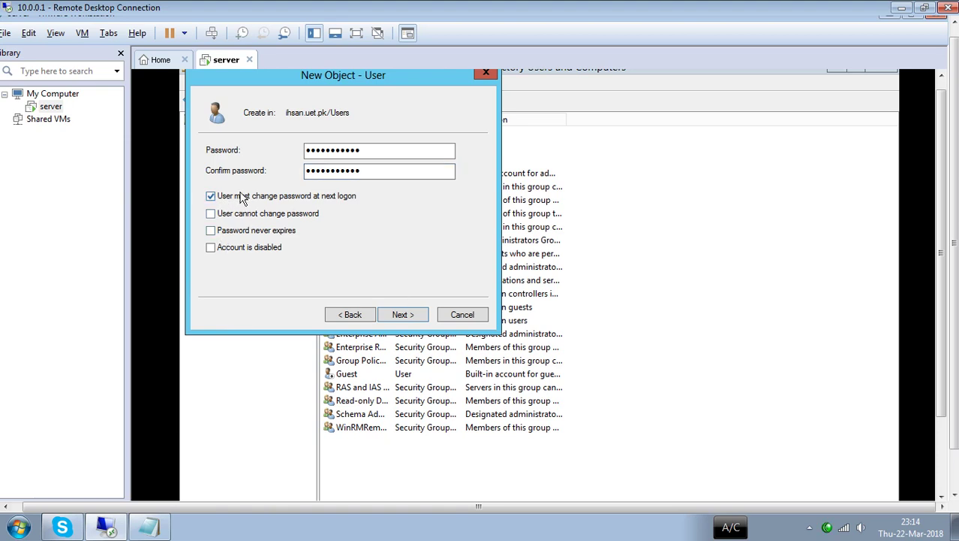
{"action": "left_click", "coordinate": [400, 317]}
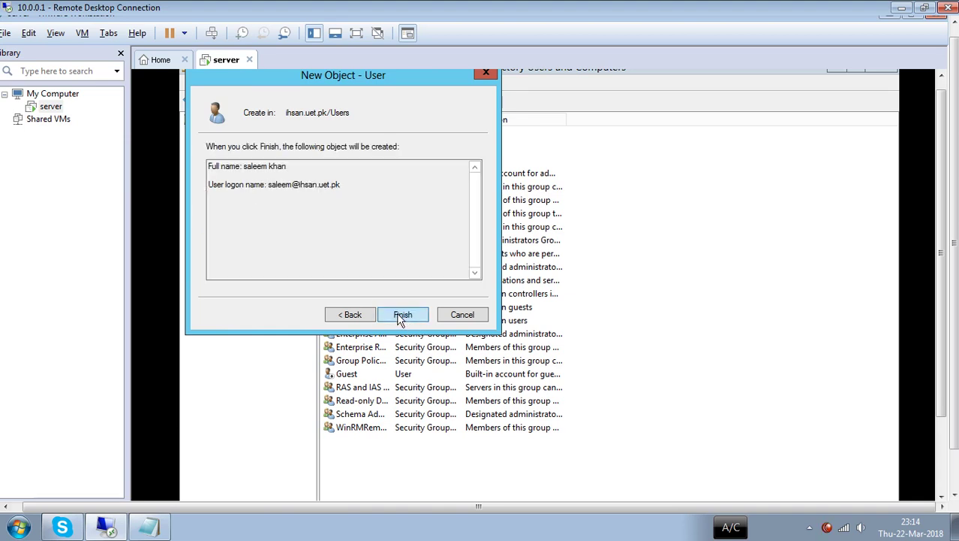
- Attempt to finish creating the user twice, dismiss both password policy errors, and return to the password page
{"action": "left_click", "coordinate": [401, 318]}
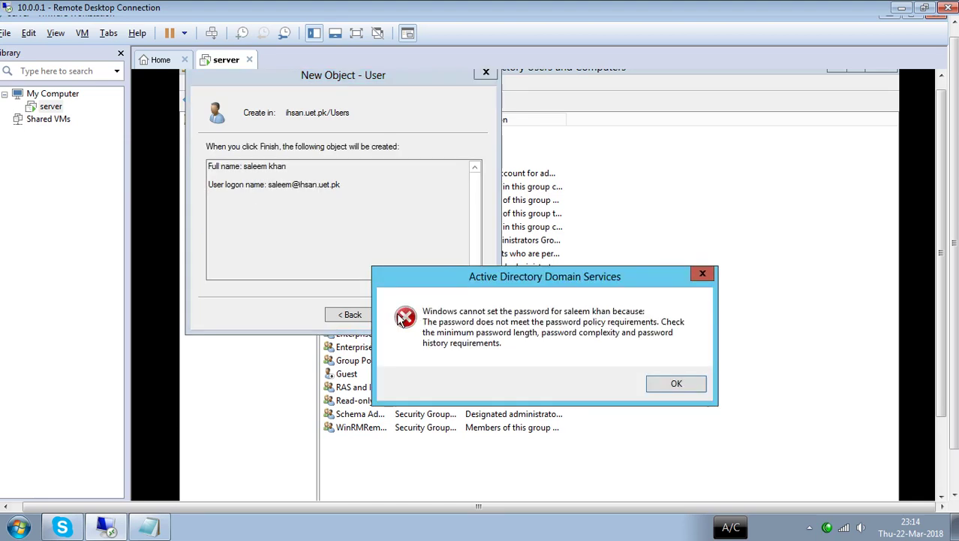
{"action": "left_click", "coordinate": [675, 384]}
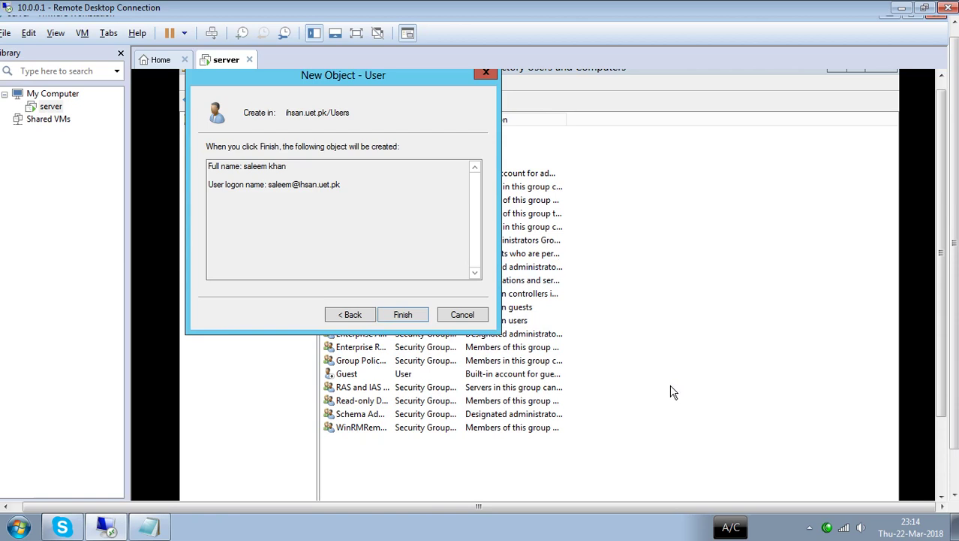
{"action": "left_click", "coordinate": [402, 311]}
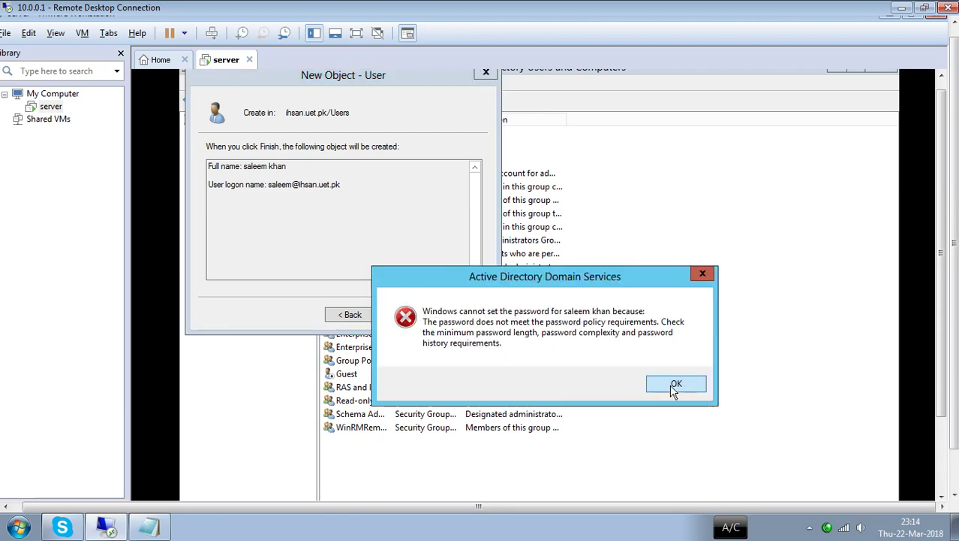
{"action": "left_click", "coordinate": [676, 385]}
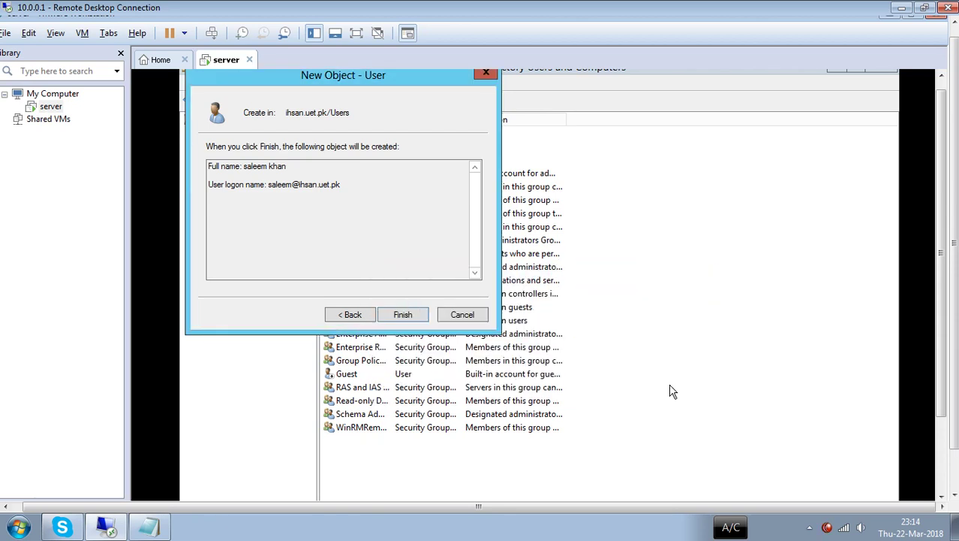
{"action": "left_click", "coordinate": [364, 315]}
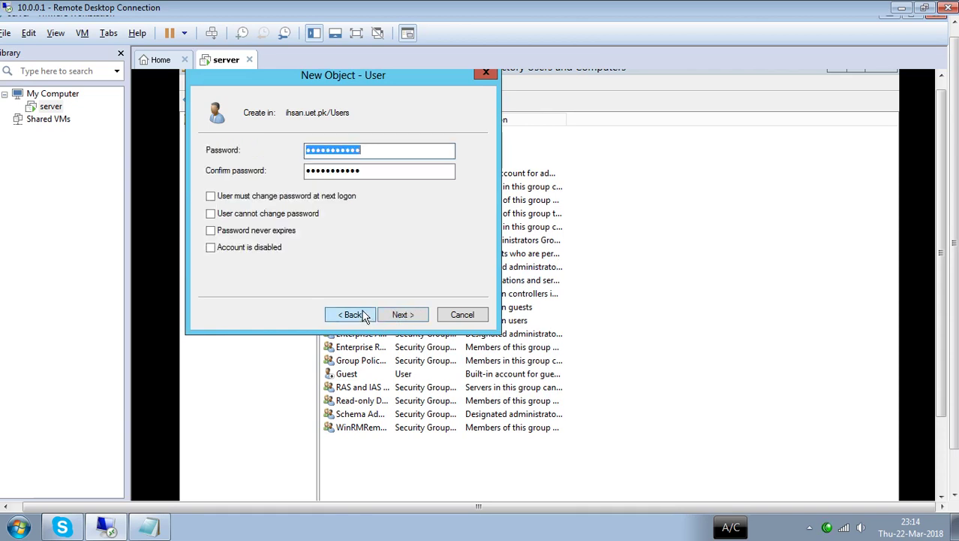
- Replace the password and its confirmation with a new password
{"action": "left_click", "coordinate": [367, 153]}
{"action": "key", "text": "ctrl+a"}
{"action": "key", "text": "BackSpace"}
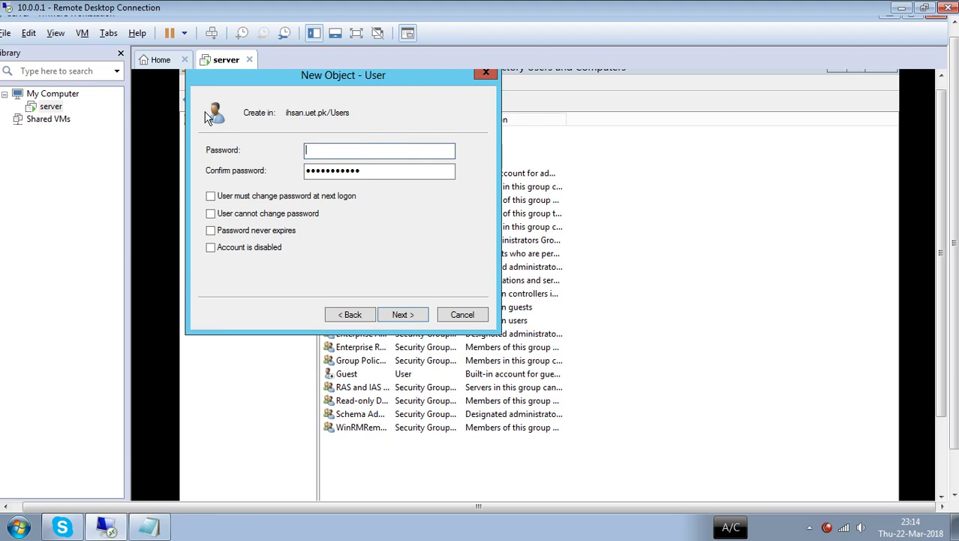
{"action": "type", "text": "••"}
{"action": "key", "text": "BackSpace"}
{"action": "key", "text": "BackSpace"}
{"action": "key", "text": "BackSpace"}
{"action": "key", "text": "BackSpace"}
{"action": "key", "text": "BackSpace"}
{"action": "type", "text": "•••••••"}
{"action": "key", "text": "Tab"}
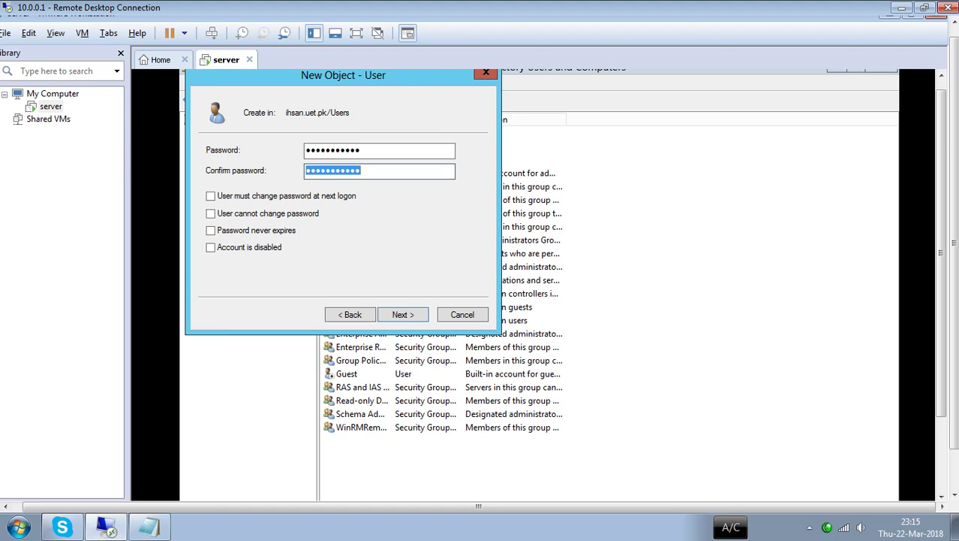
{"action": "type", "text": "•••••••••"}
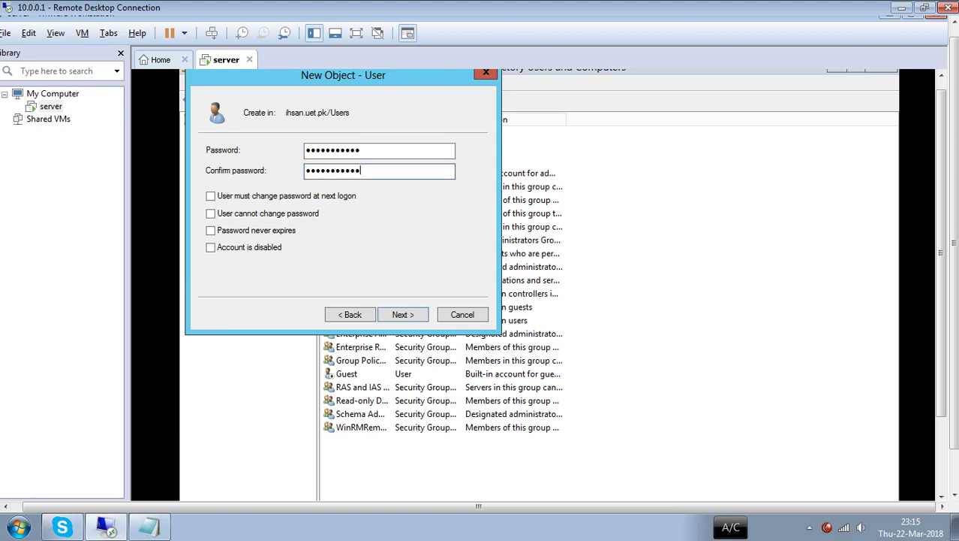
- Retry creating the user, dismiss the repeated password policy error, and cancel the New Object – User wizard
{"action": "left_click", "coordinate": [399, 316]}
{"action": "left_click", "coordinate": [402, 314]}
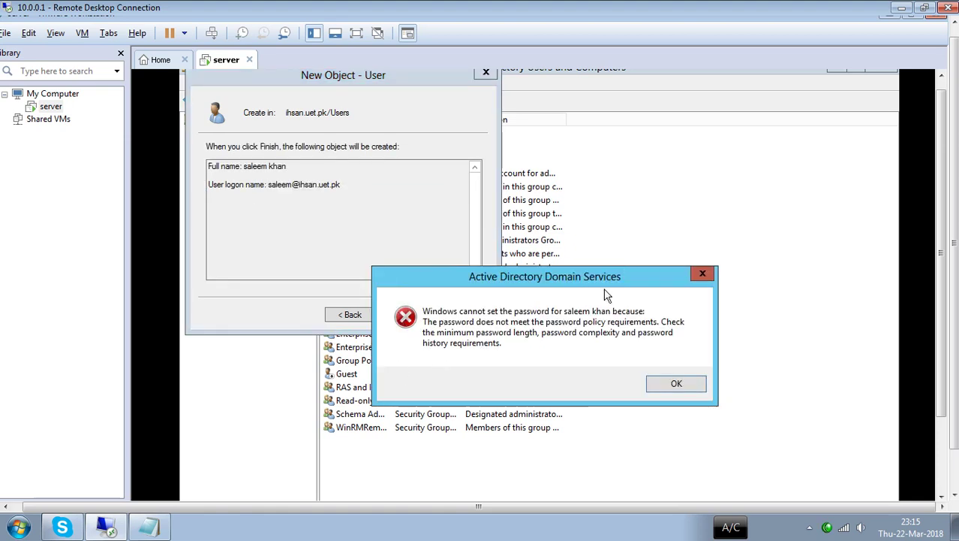
{"action": "left_click", "coordinate": [674, 392]}
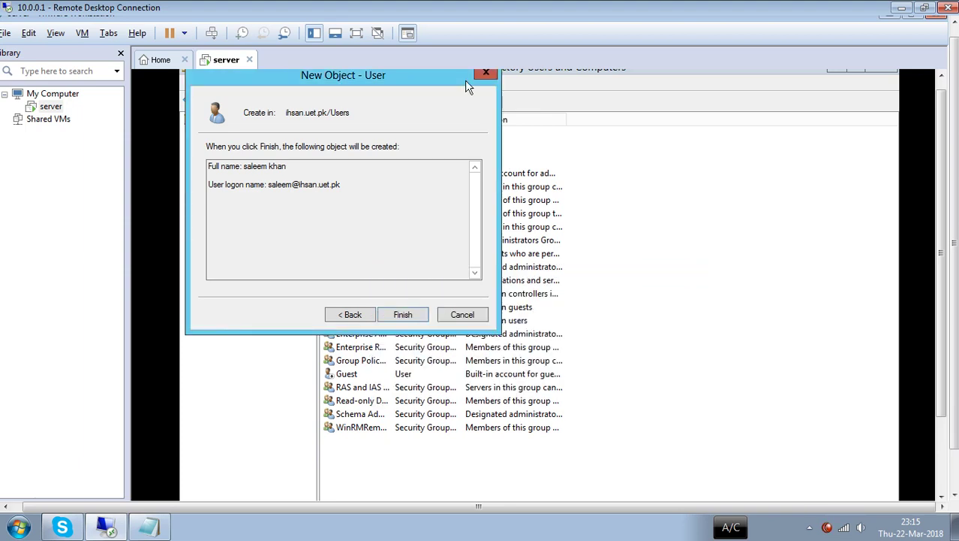
{"action": "left_click", "coordinate": [484, 75]}
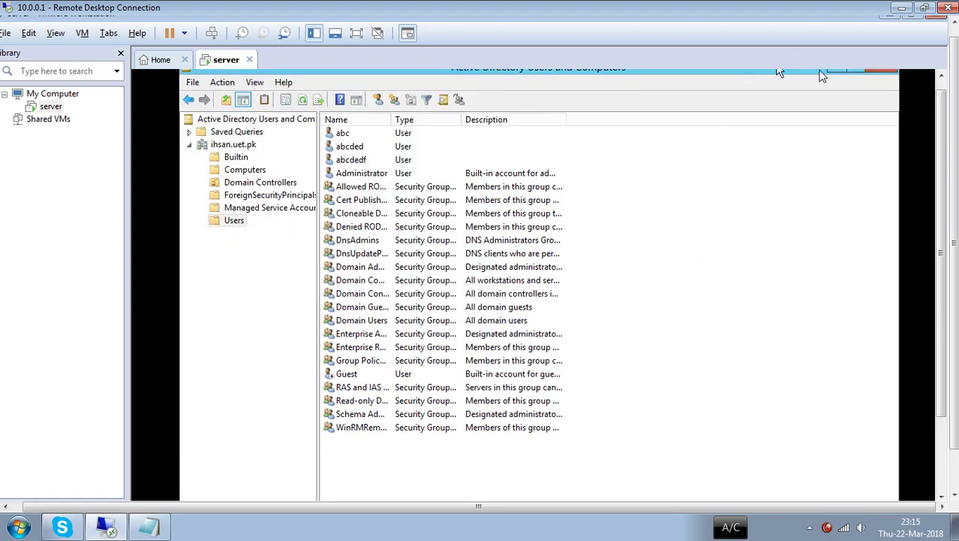
- Step back to the ihsan.uet.pk domain root and close Active Directory Users and Computers
{"action": "left_click", "coordinate": [188, 102]}
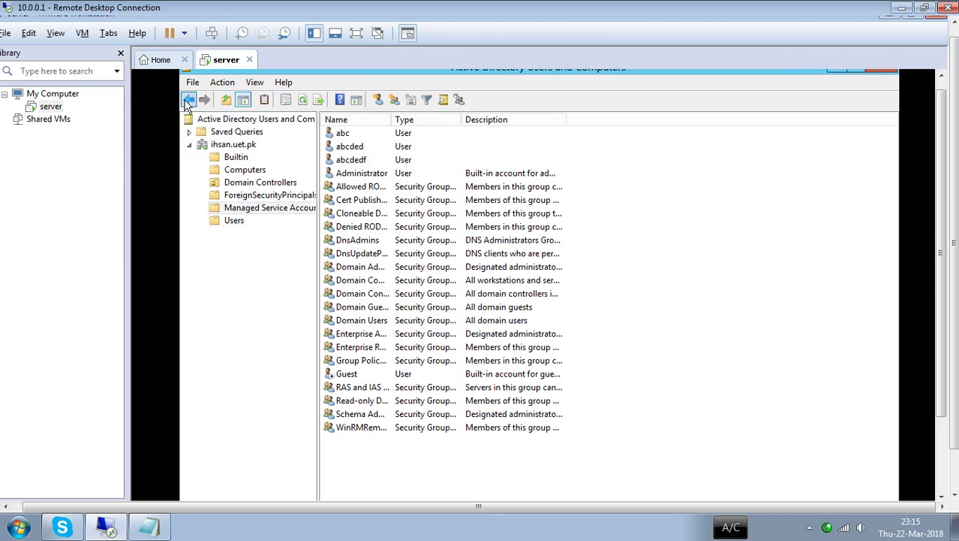
{"action": "left_click", "coordinate": [188, 101]}
{"action": "left_click", "coordinate": [188, 101]}
{"action": "left_click", "coordinate": [188, 101]}
{"action": "left_click", "coordinate": [188, 101]}
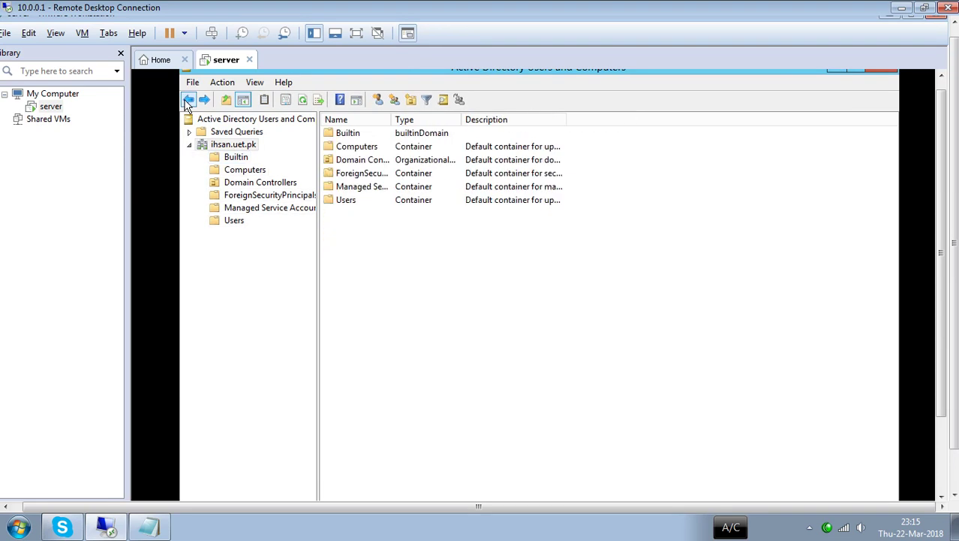
{"action": "left_click", "coordinate": [187, 101]}
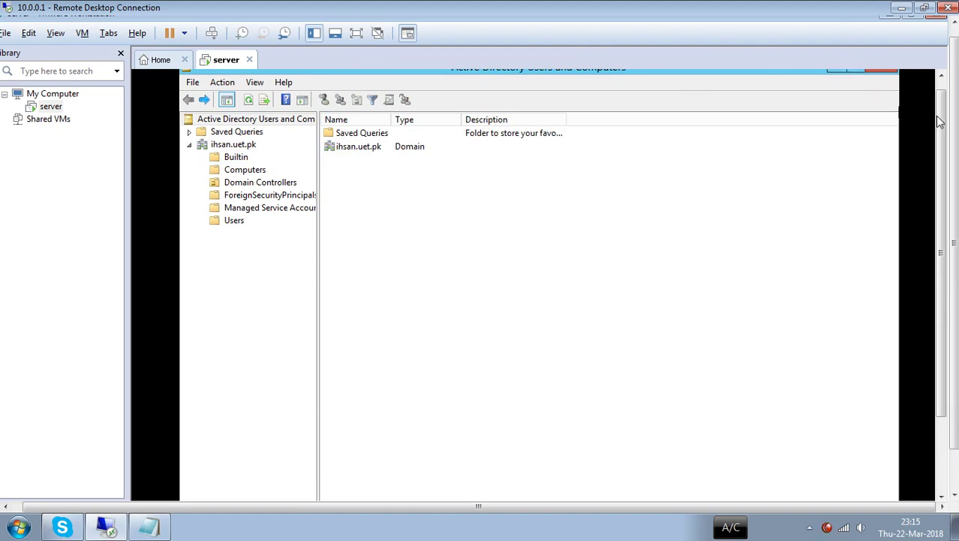
{"action": "scroll", "coordinate": [945, 132], "scroll_direction": "up", "scroll_amount": 1}
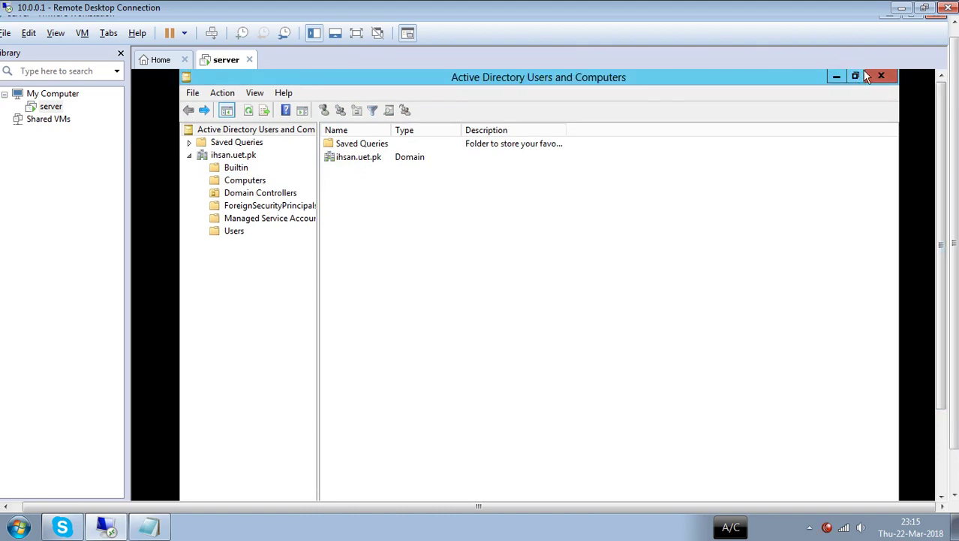
{"action": "left_click", "coordinate": [882, 77]}
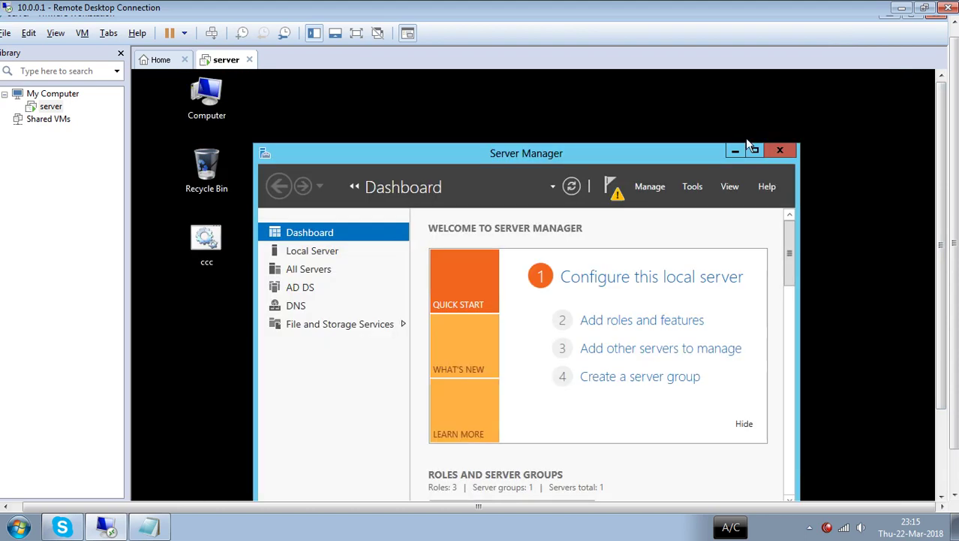
- Launch Group Policy Management from Server Manager's Tools menu, showing the ihsan.uet.pk forest
{"action": "left_click", "coordinate": [688, 189]}
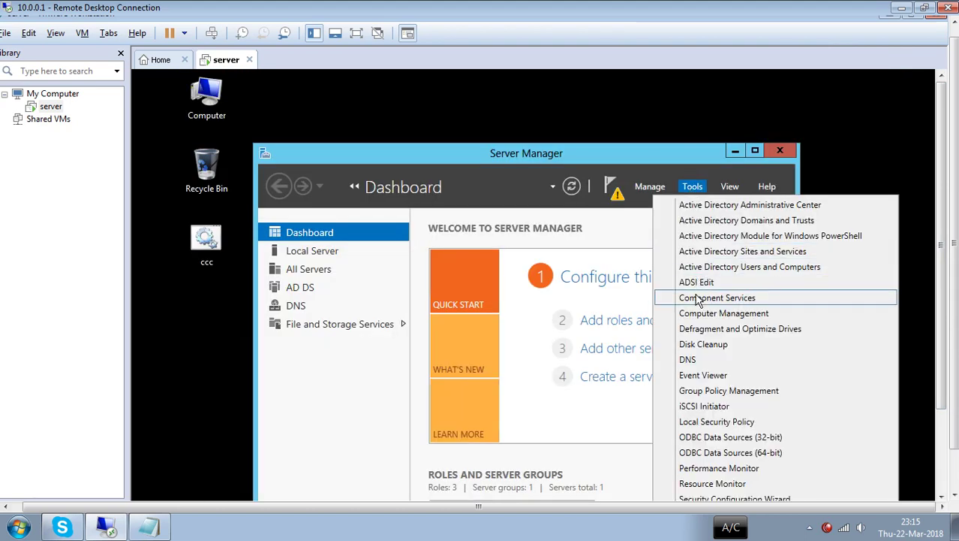
{"action": "scroll", "coordinate": [699, 304], "scroll_direction": "down", "scroll_amount": 1}
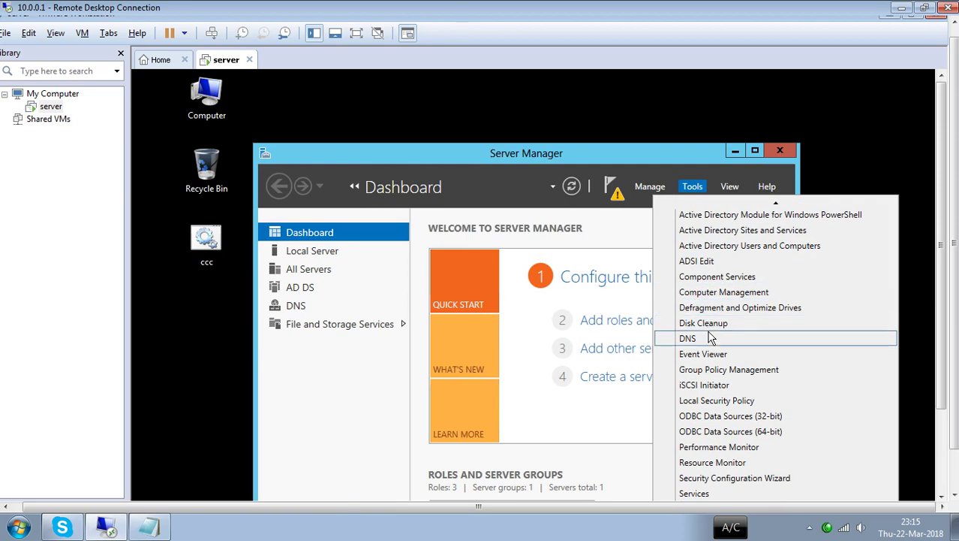
{"action": "left_click", "coordinate": [717, 370]}
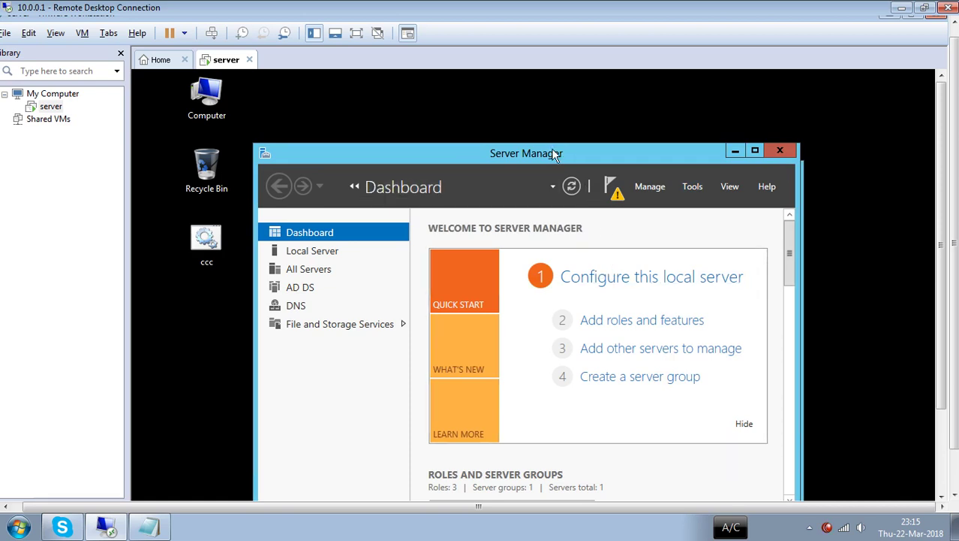
{"action": "left_click_drag", "start_coordinate": [554, 153], "coordinate": [553, 129]}
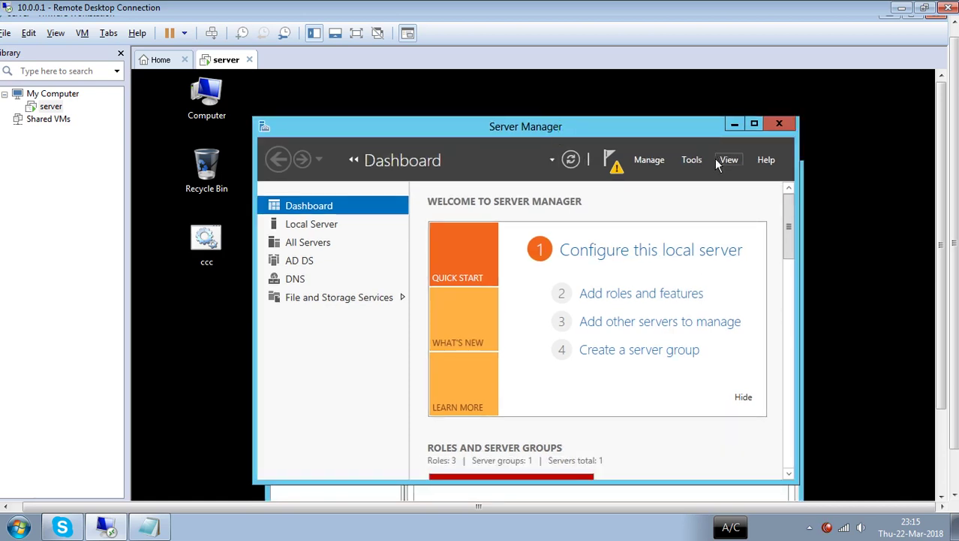
{"action": "left_click", "coordinate": [691, 159]}
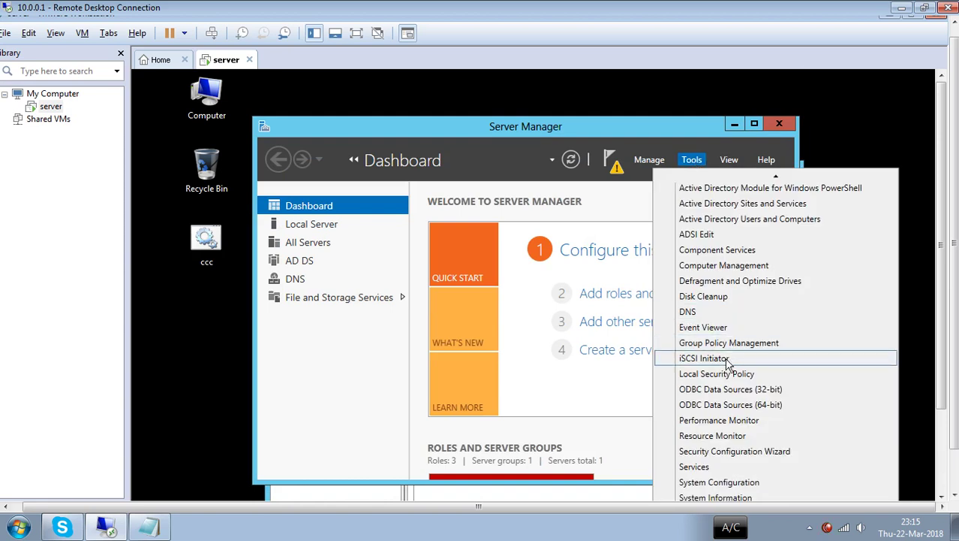
{"action": "left_click", "coordinate": [722, 344]}
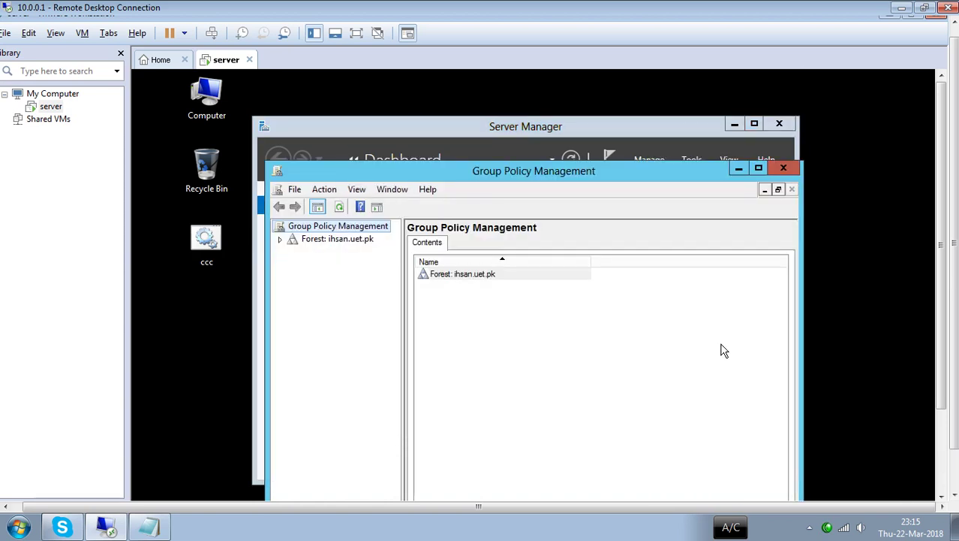
- Expand the ihsan.uet.pk forest and browse Domains, ihsan.uet.pk, Sites, Group Policy Modeling and Results
{"action": "double_click", "coordinate": [355, 239]}
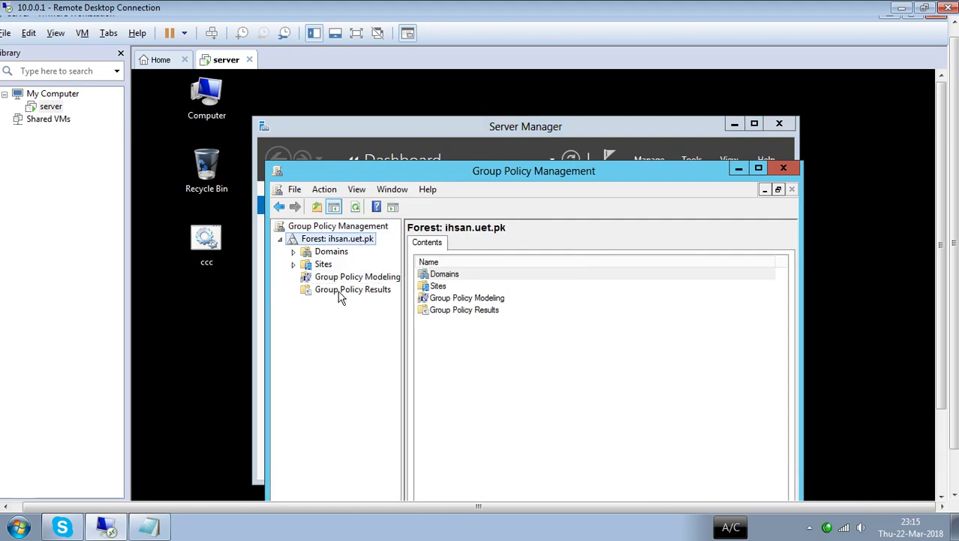
{"action": "left_click", "coordinate": [338, 290]}
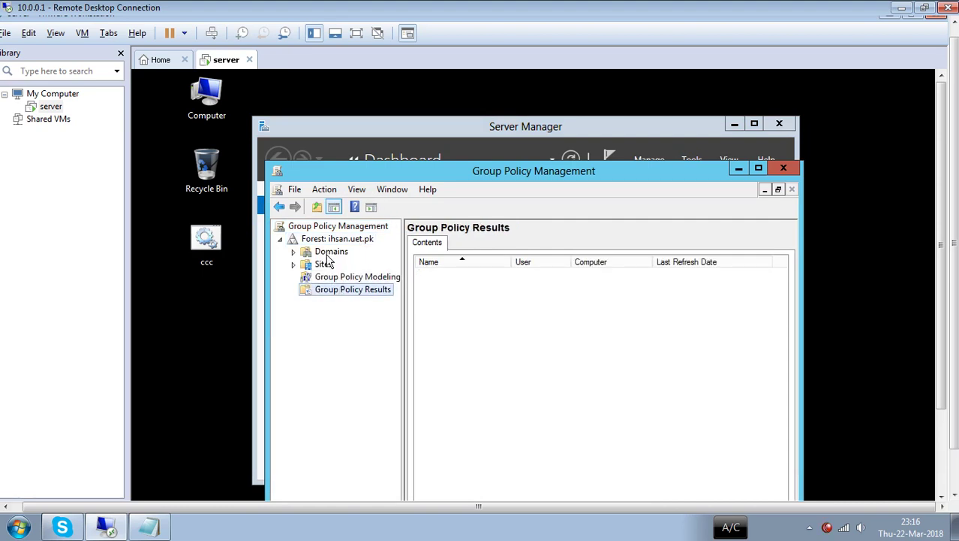
{"action": "double_click", "coordinate": [329, 256]}
{"action": "left_click", "coordinate": [339, 267]}
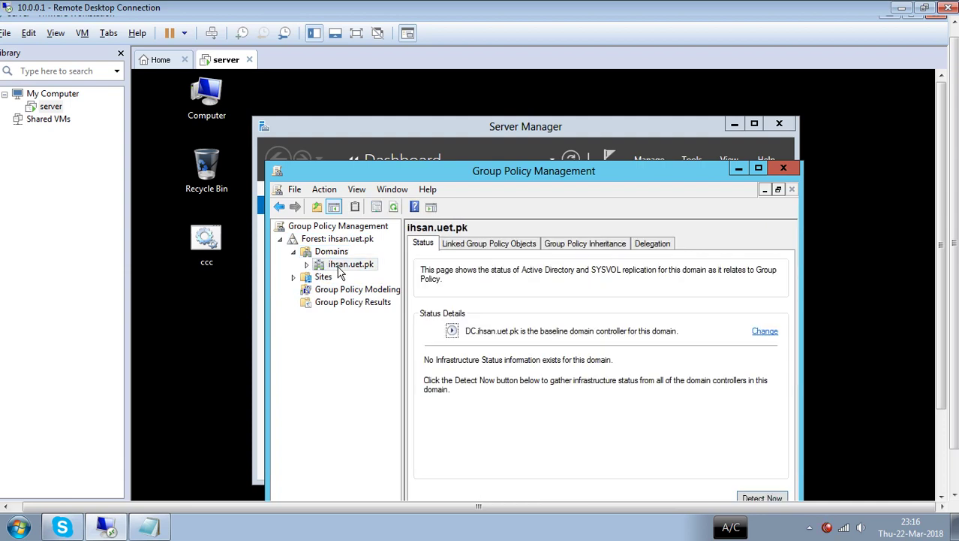
{"action": "left_click", "coordinate": [324, 277]}
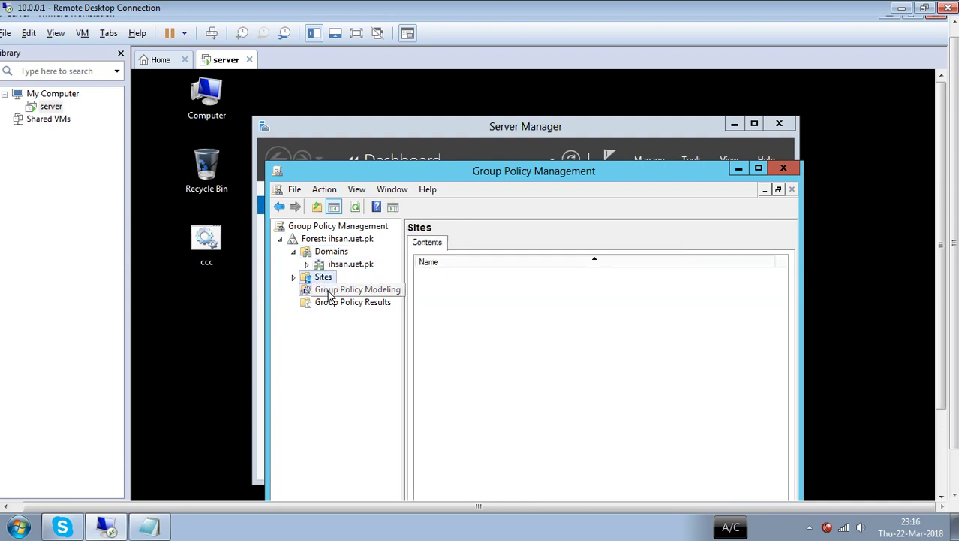
{"action": "left_click", "coordinate": [331, 292]}
{"action": "right_click", "coordinate": [333, 302]}
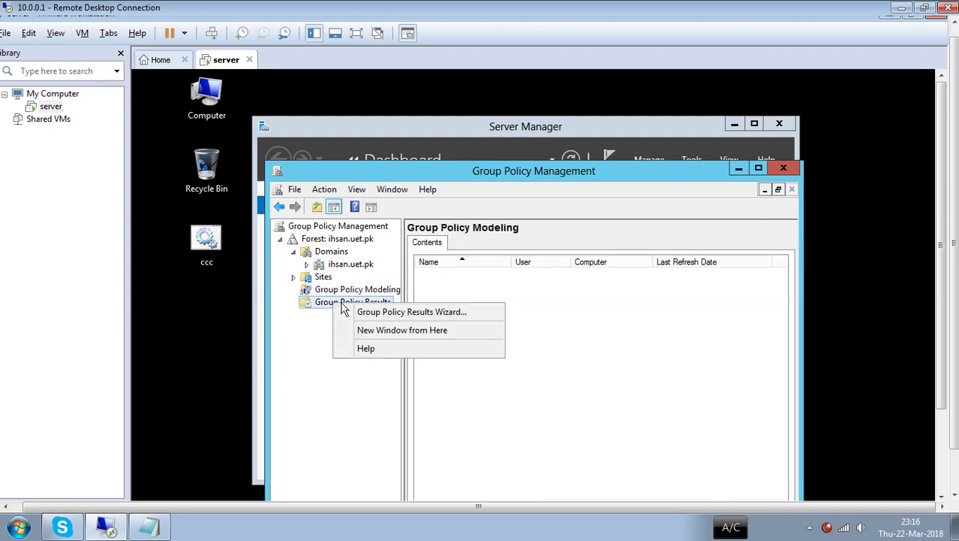
{"action": "left_click", "coordinate": [302, 332]}
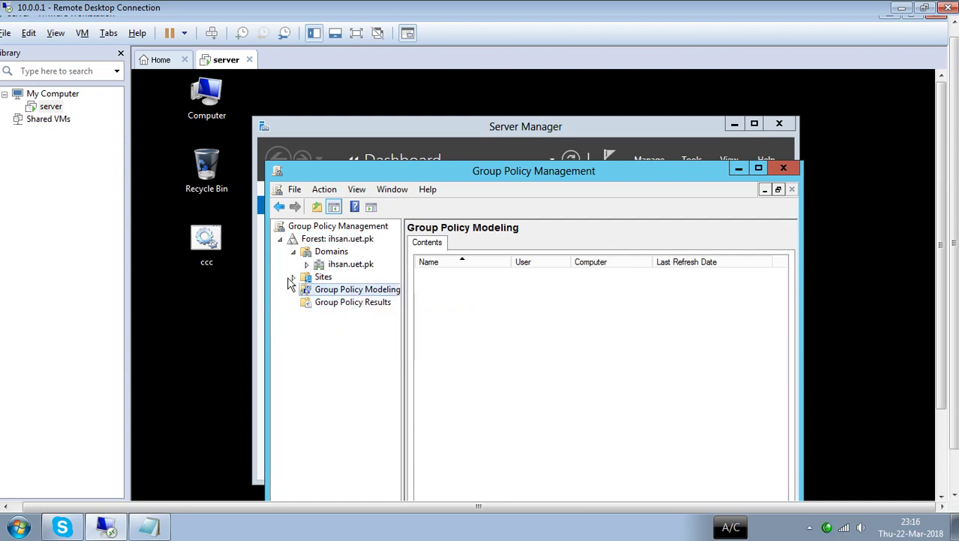
- Collapse the ihsan.uet.pk forest and close Server Manager
{"action": "left_click", "coordinate": [281, 239]}
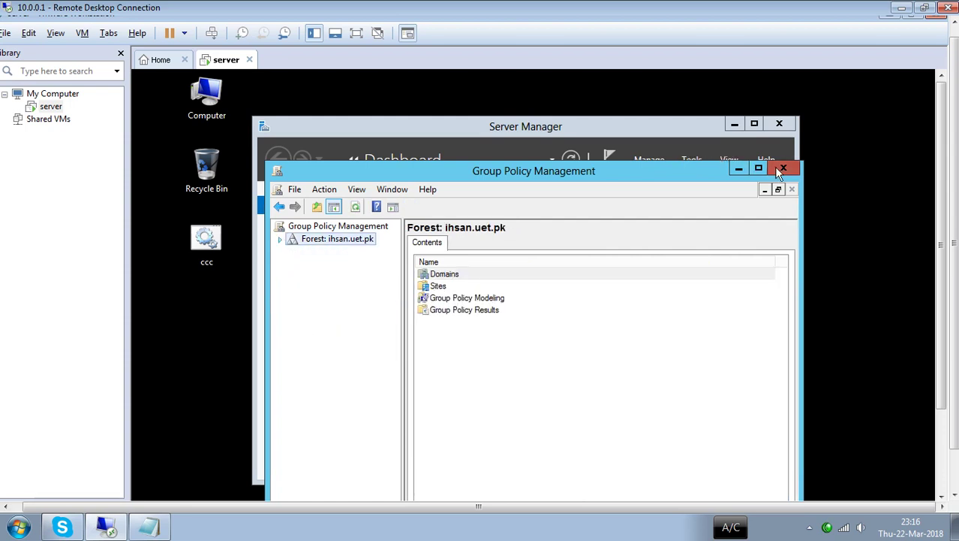
{"action": "left_click", "coordinate": [783, 167]}
{"action": "left_click", "coordinate": [779, 123]}
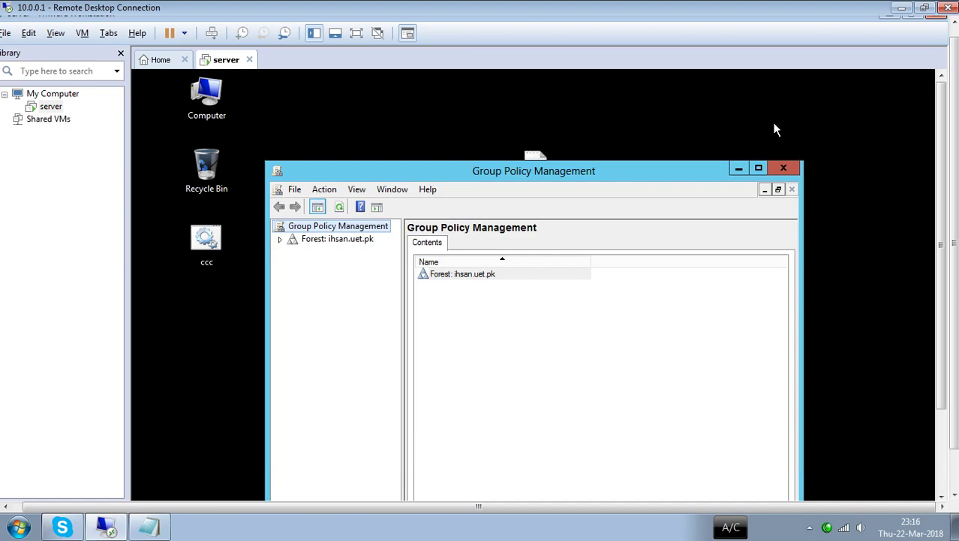
- Close Group Policy Management, then try the Run prompt and the Server Manager shortcut's options
{"action": "left_click", "coordinate": [781, 169]}
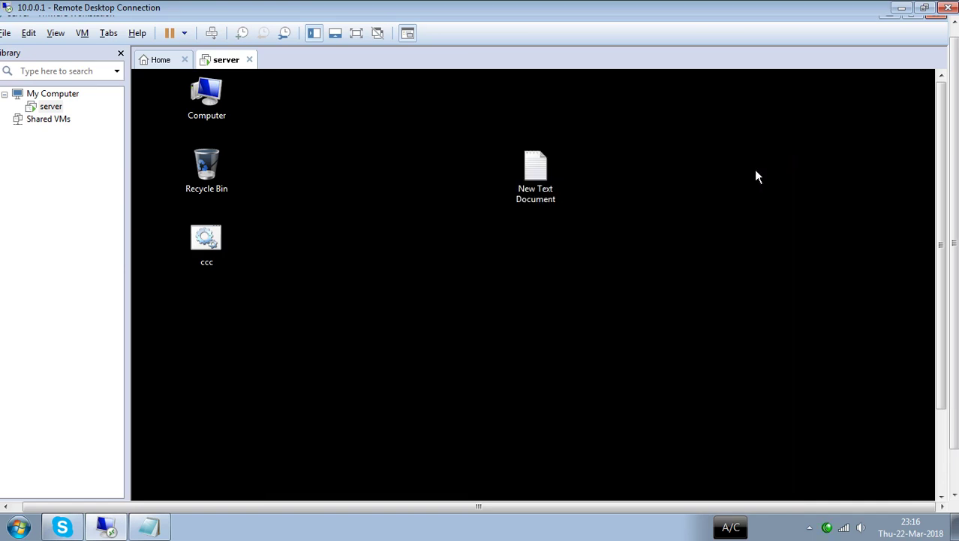
{"action": "key", "text": "super+r"}
{"action": "key", "text": "Return"}
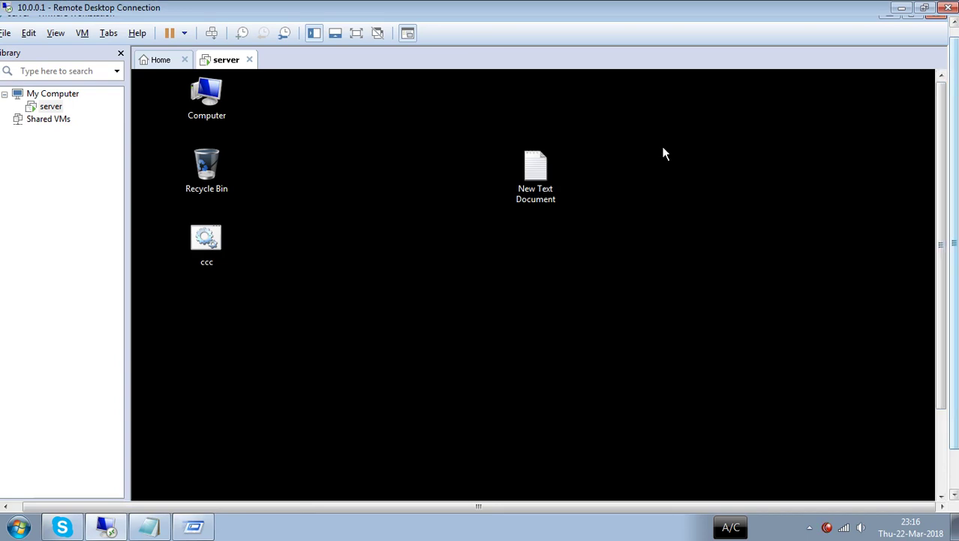
{"action": "mouse_move", "coordinate": [891, 73]}
{"action": "left_click_drag", "start_coordinate": [941, 163], "coordinate": [941, 251]}
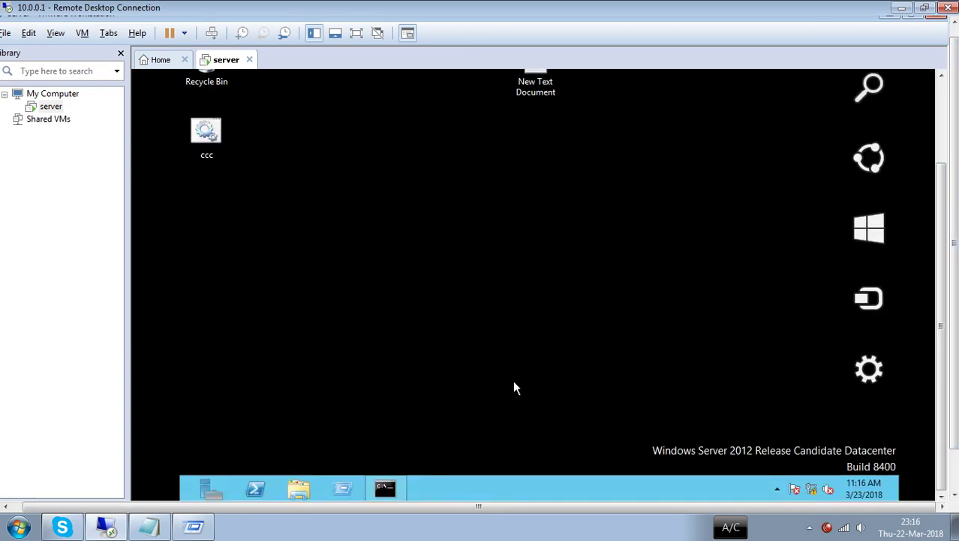
{"action": "right_click", "coordinate": [208, 494]}
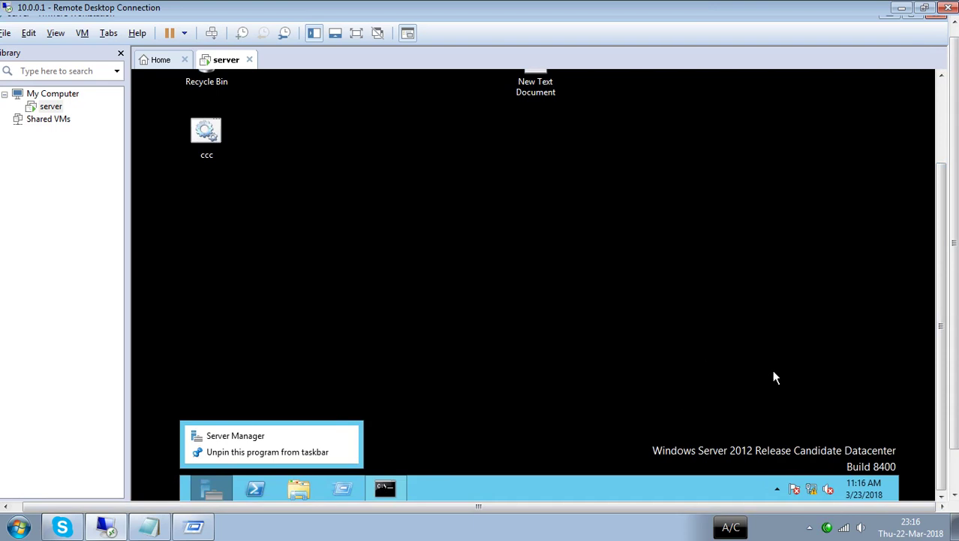
{"action": "mouse_move", "coordinate": [898, 499]}
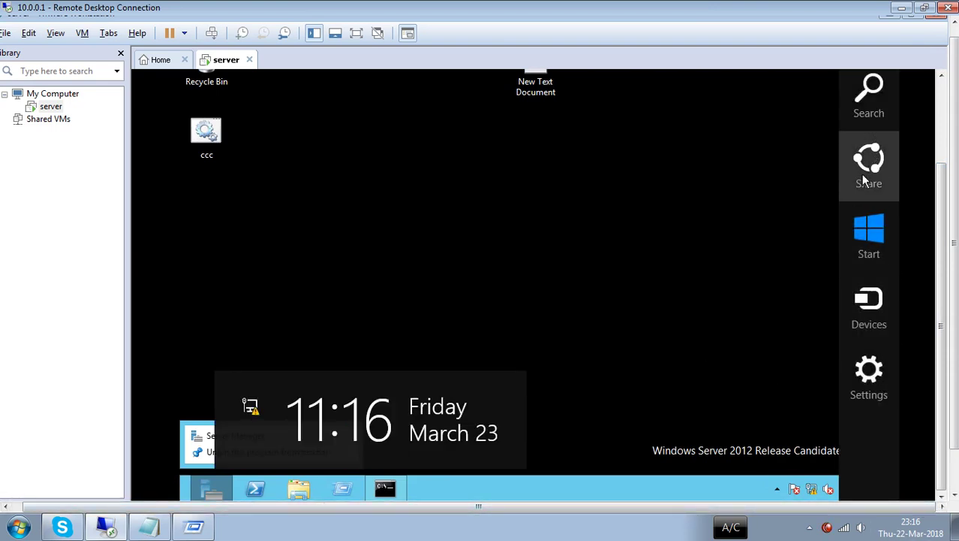
- Open Control Panel from a Start search for 'con' and show all items as large icons
{"action": "left_click", "coordinate": [869, 235]}
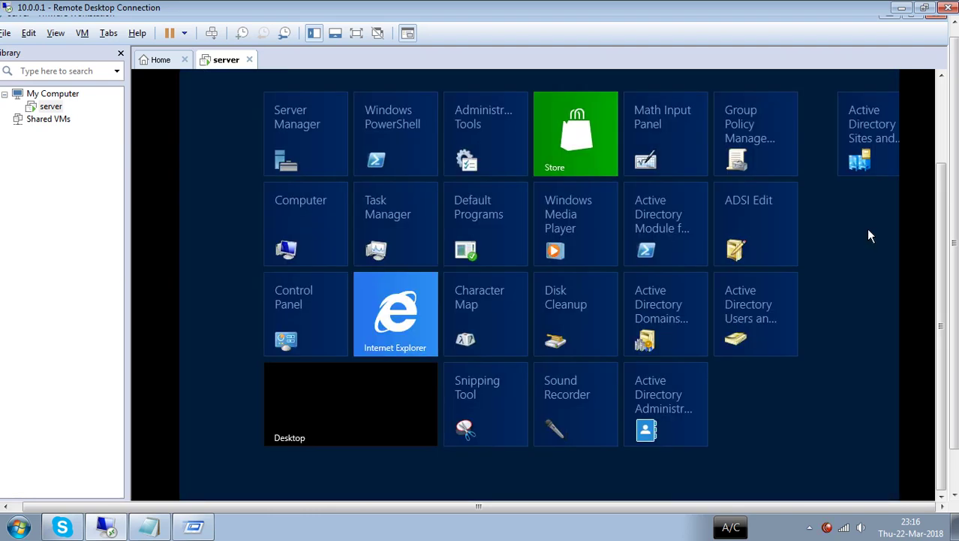
{"action": "type", "text": "con"}
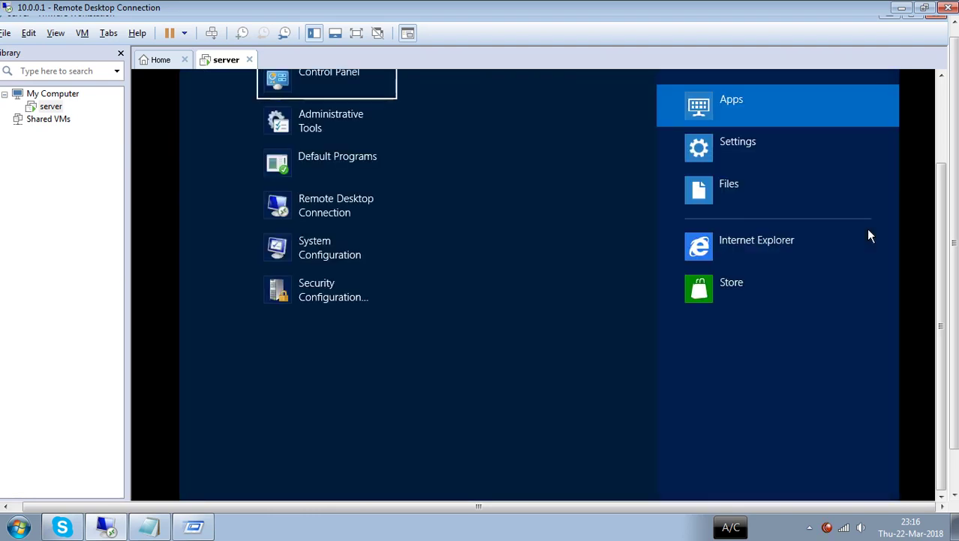
{"action": "left_click", "coordinate": [377, 84]}
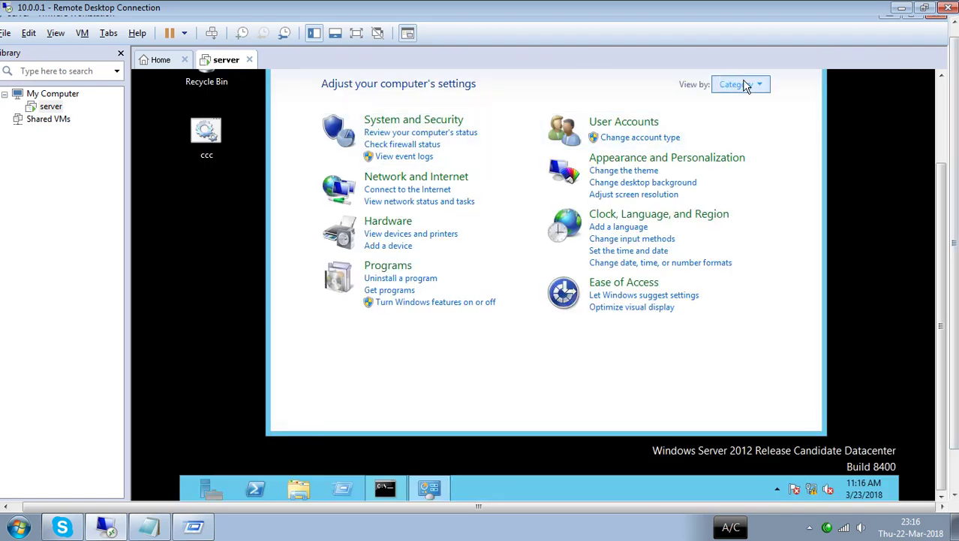
{"action": "left_click", "coordinate": [739, 84]}
{"action": "left_click", "coordinate": [750, 120]}
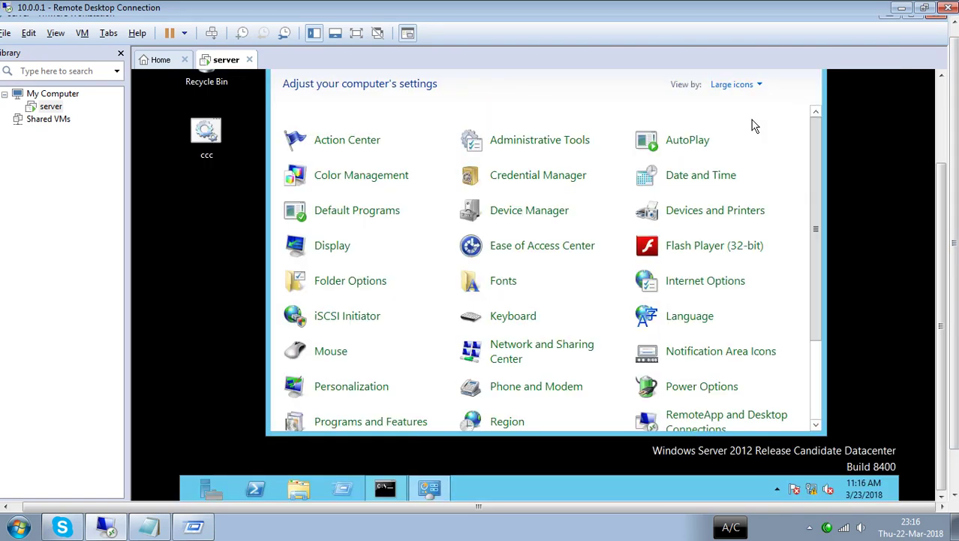
- Launch Local Security Policy from the Administrative Tools folder
{"action": "left_click", "coordinate": [563, 147]}
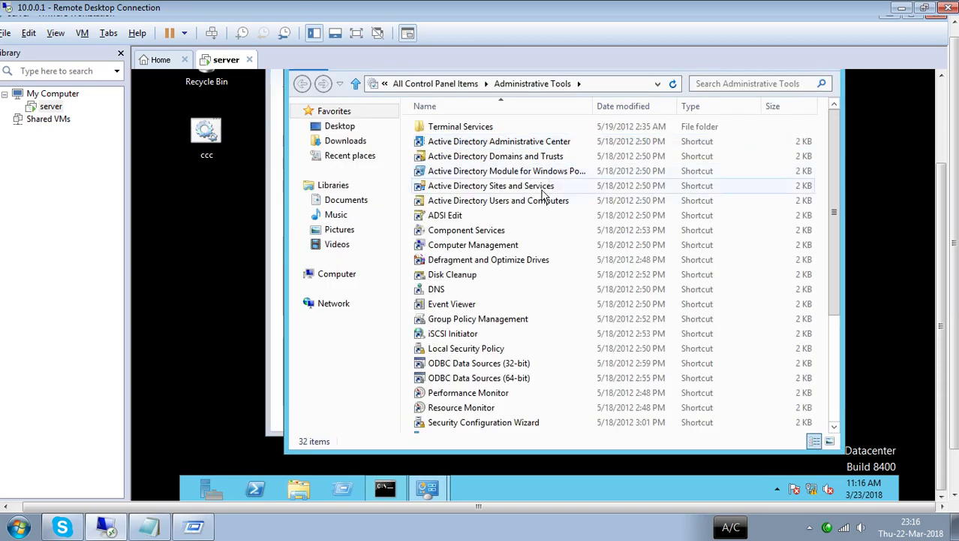
{"action": "left_click", "coordinate": [481, 351]}
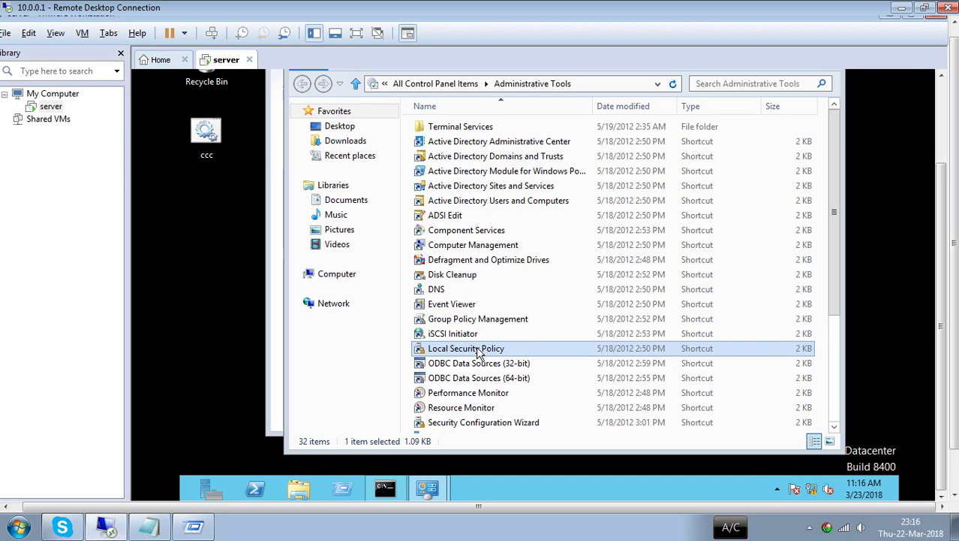
{"action": "double_click", "coordinate": [478, 349]}
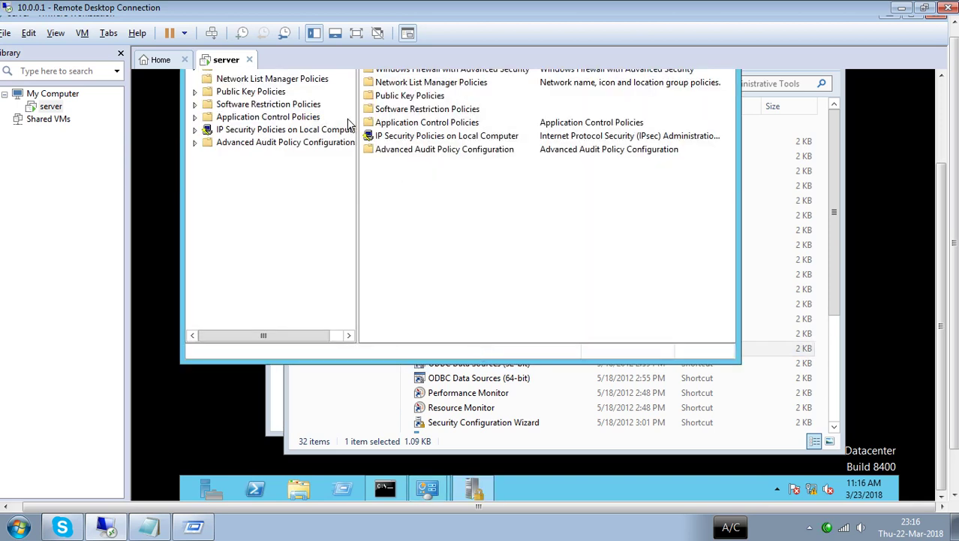
- Close the Administrative Tools window
{"action": "left_click", "coordinate": [841, 177]}
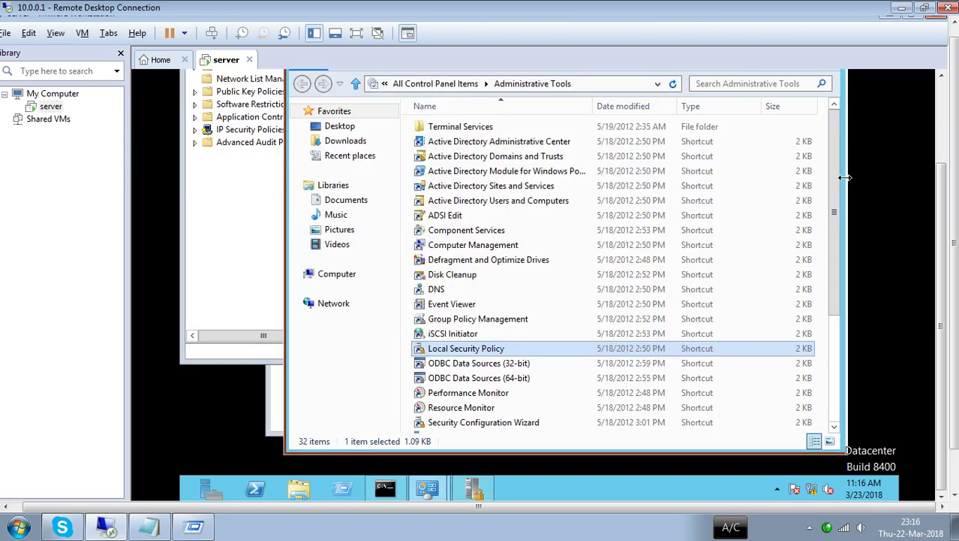
{"action": "left_click_drag", "start_coordinate": [945, 183], "coordinate": [946, 118]}
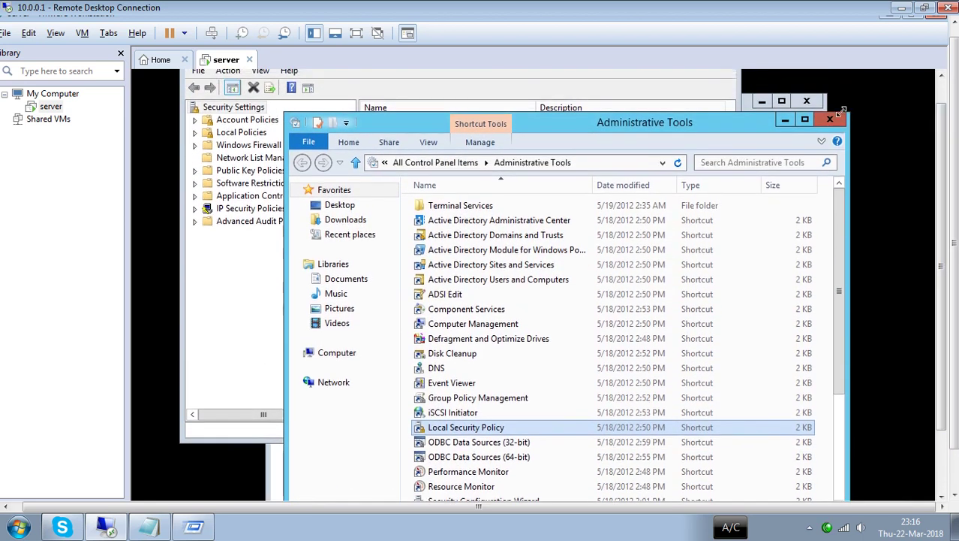
{"action": "left_click", "coordinate": [829, 122]}
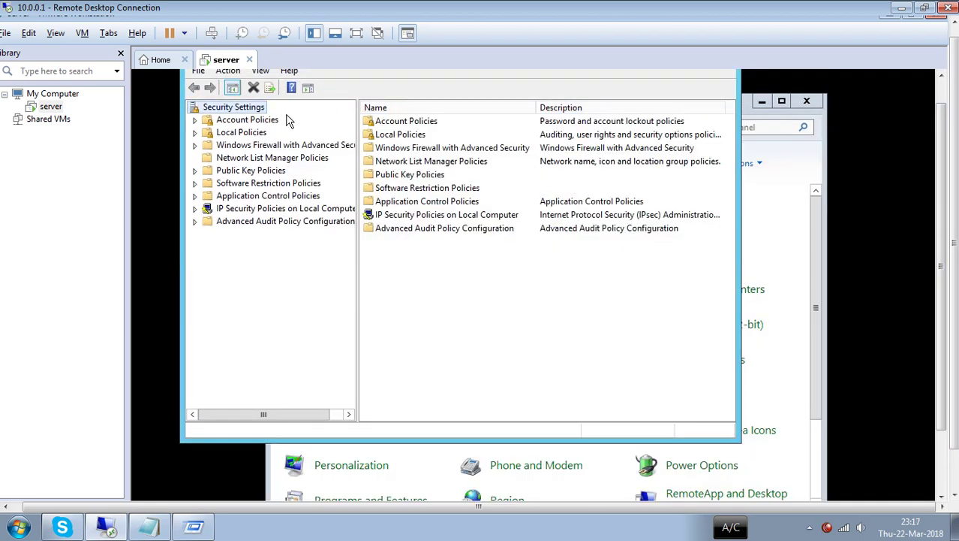
- Review password complexity and Account Lockout Policy settings unchanged, then close Local Security Policy
{"action": "double_click", "coordinate": [256, 121]}
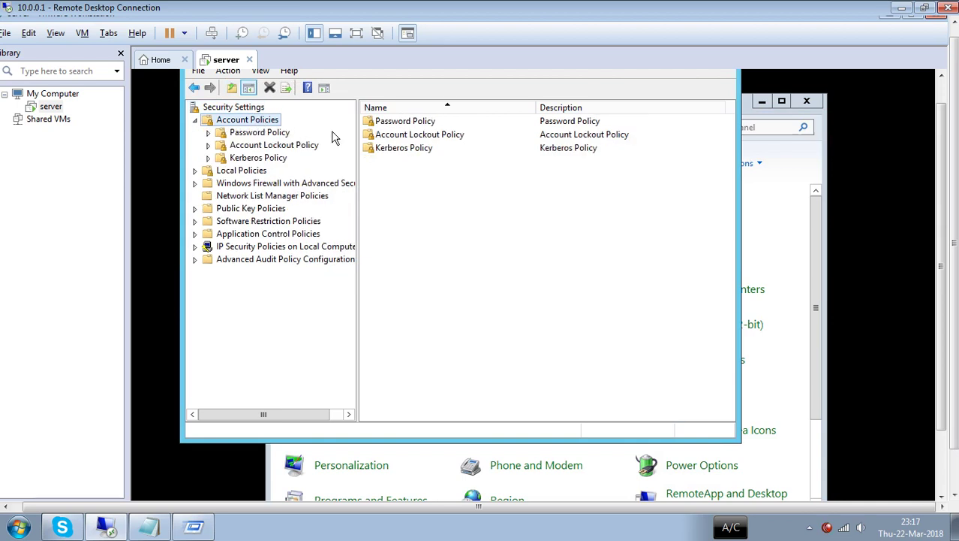
{"action": "double_click", "coordinate": [405, 124]}
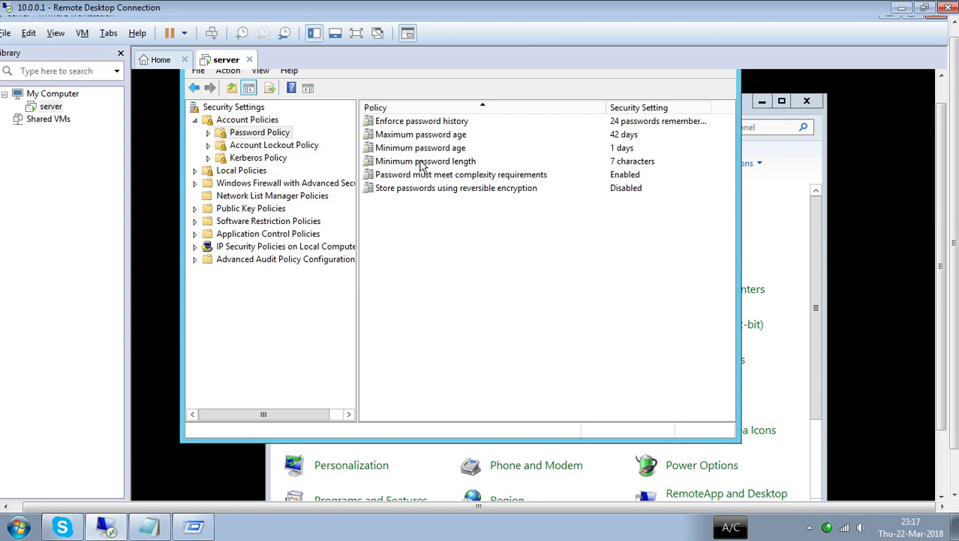
{"action": "double_click", "coordinate": [439, 180]}
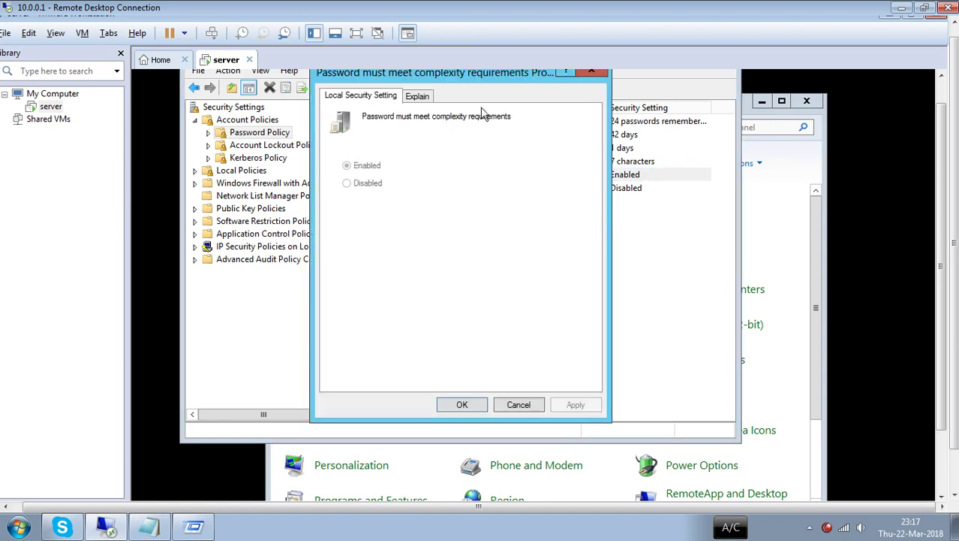
{"action": "left_click", "coordinate": [590, 75]}
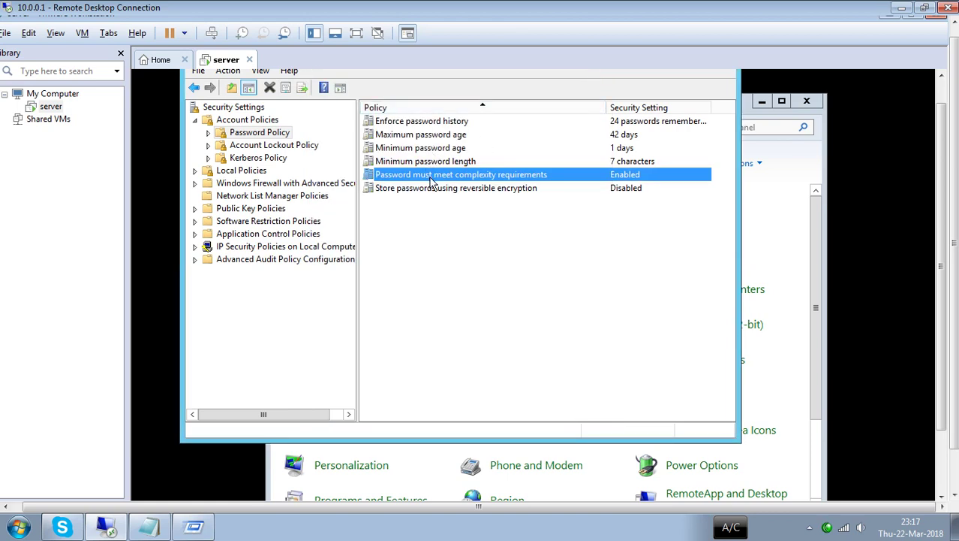
{"action": "left_click", "coordinate": [295, 146]}
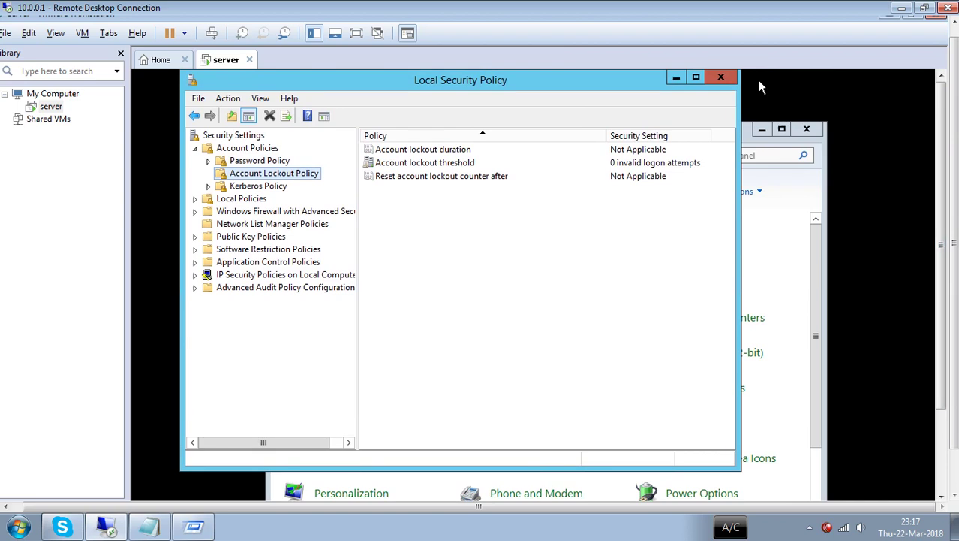
{"action": "left_click", "coordinate": [719, 78]}
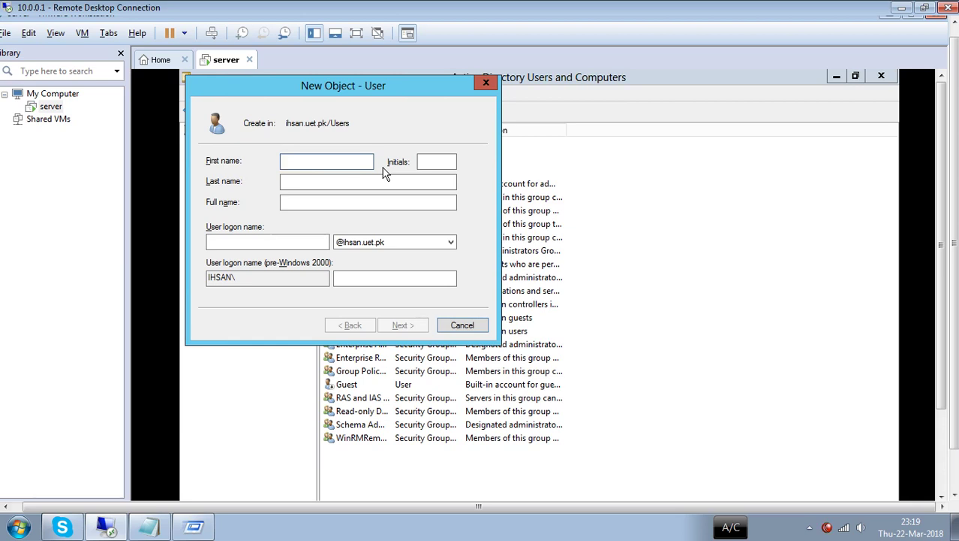
- Enter the new user's first name, last name and logon name
{"action": "key", "text": "Tab"}
{"action": "key", "text": "Tab"}
{"action": "key", "text": "Tab"}
{"action": "key", "text": "Tab"}
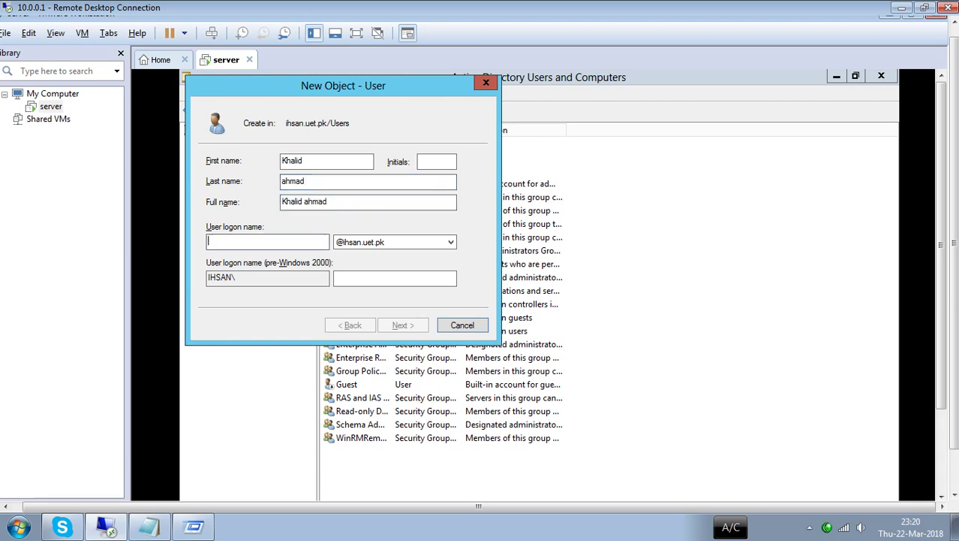
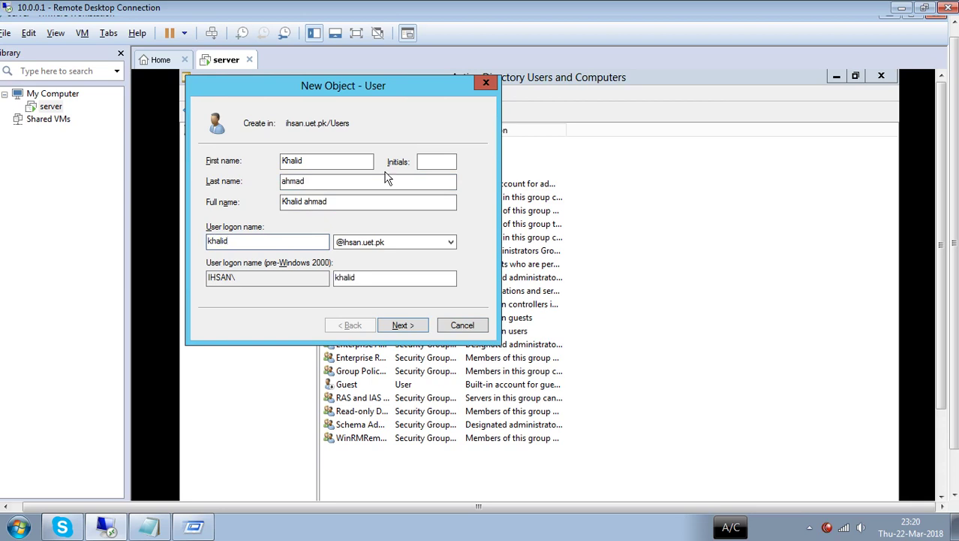
{"action": "left_click", "coordinate": [403, 325]}
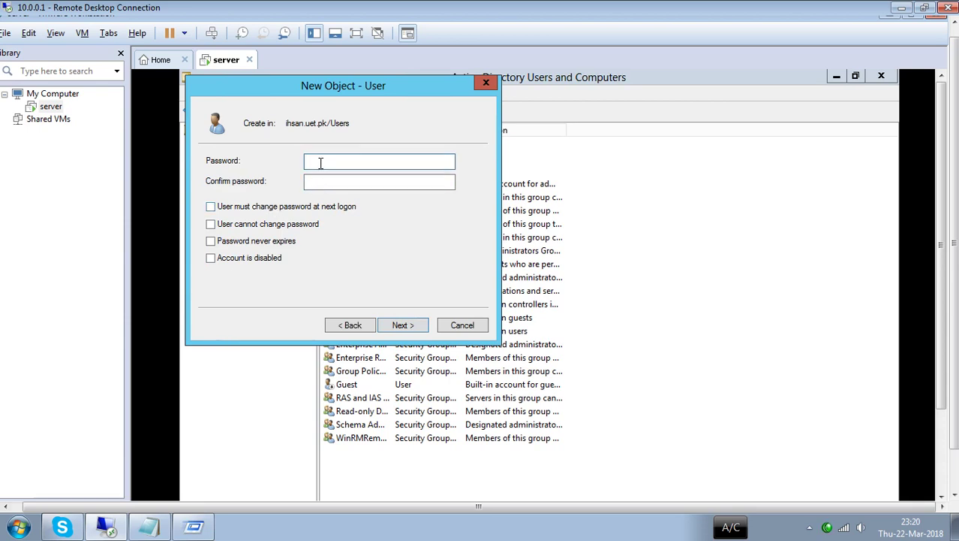
- Enter and confirm the account password, then finish creating the user
{"action": "left_click", "coordinate": [379, 181]}
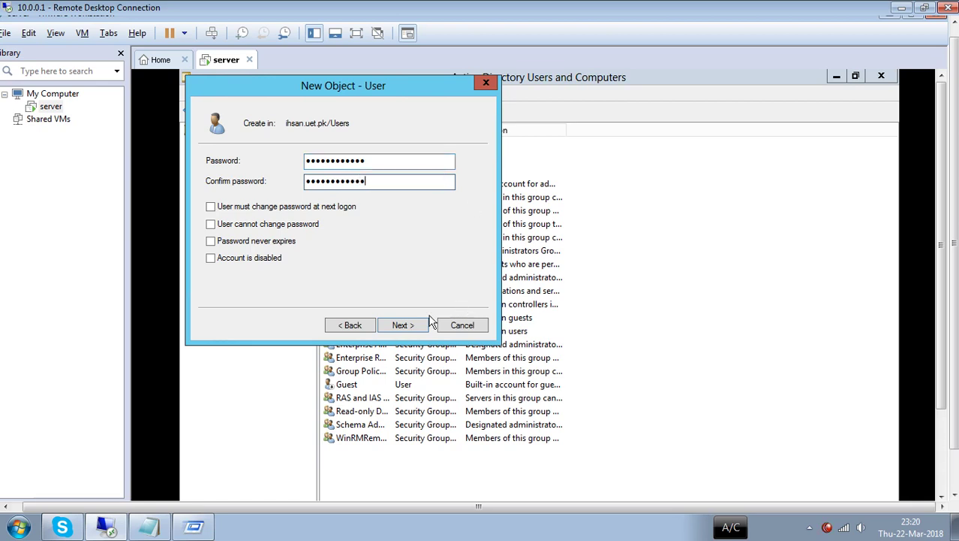
{"action": "left_click", "coordinate": [409, 326]}
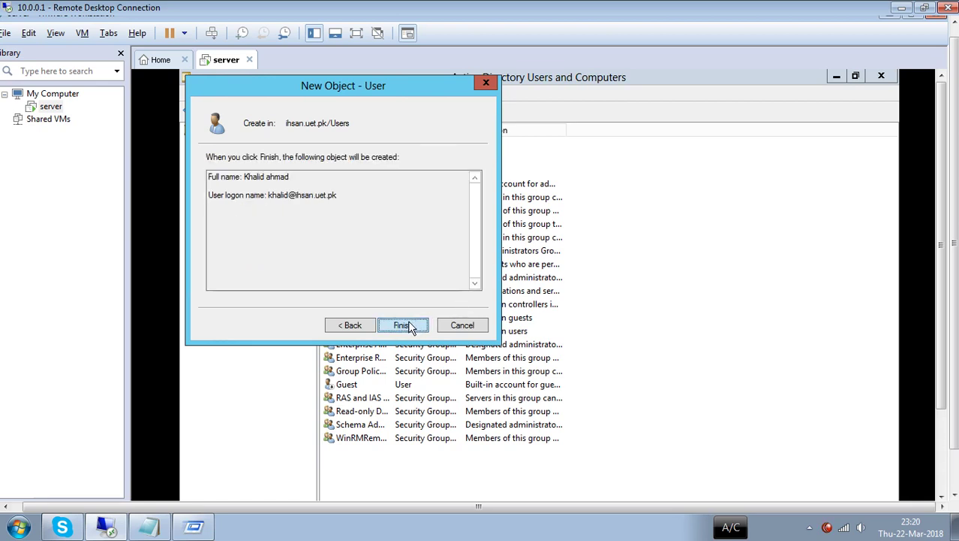
{"action": "left_click", "coordinate": [409, 325]}
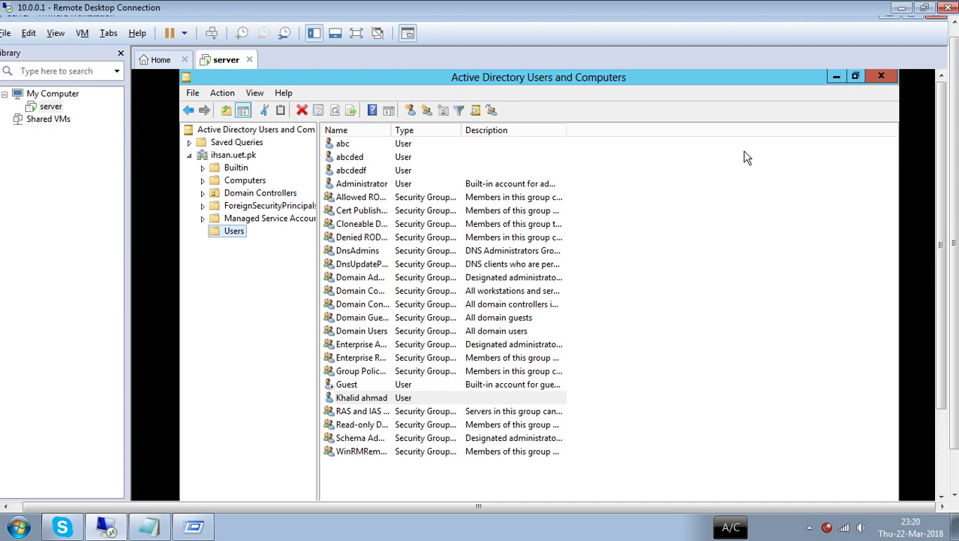
- Minimize Active Directory, Server Manager and VMware, then lock the remote Windows 7 session
{"action": "left_click", "coordinate": [836, 78]}
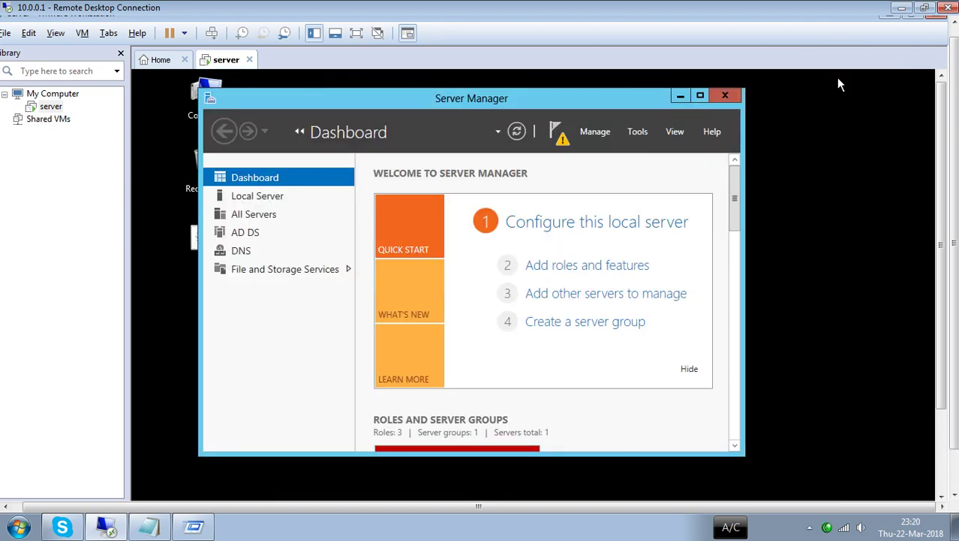
{"action": "left_click", "coordinate": [681, 97]}
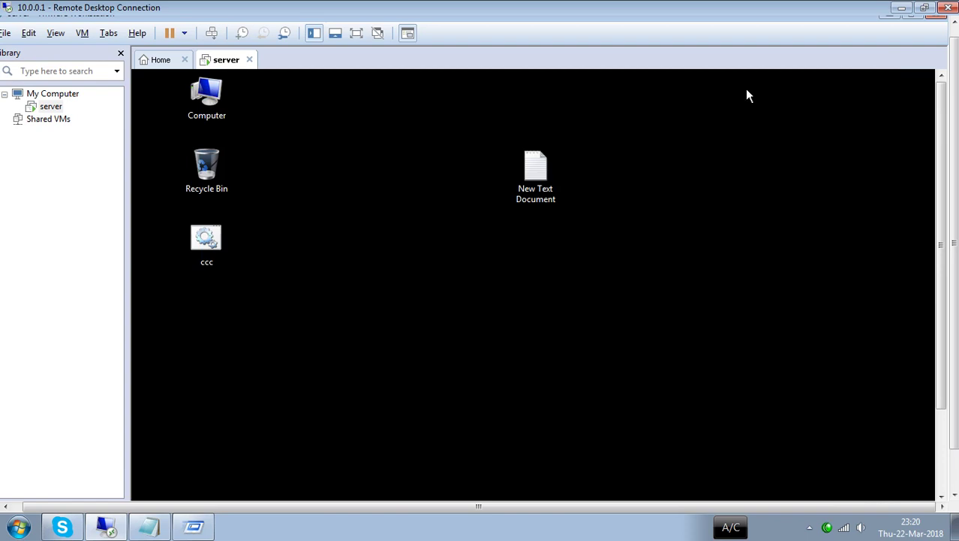
{"action": "left_click", "coordinate": [889, 15]}
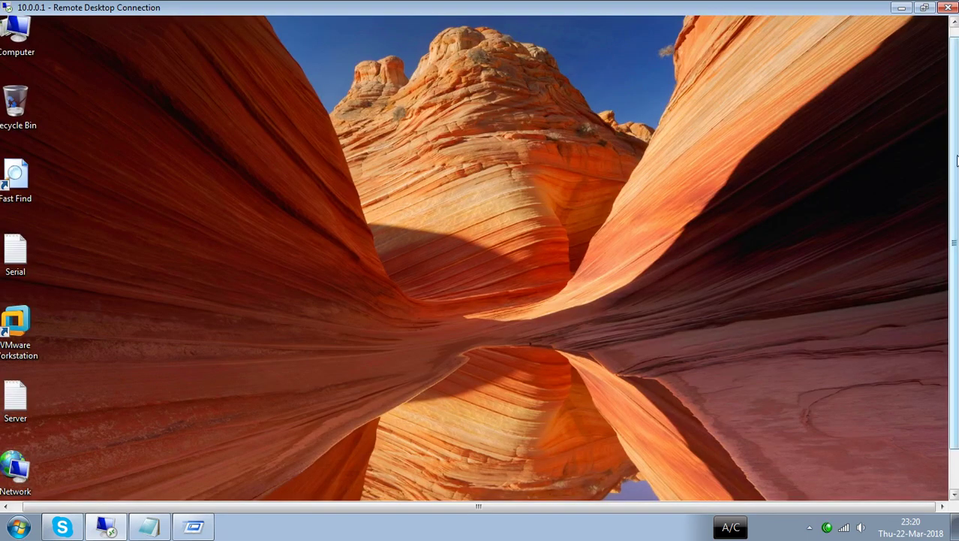
{"action": "scroll", "coordinate": [955, 160], "scroll_direction": "down", "scroll_amount": 1}
{"action": "left_click", "coordinate": [11, 487]}
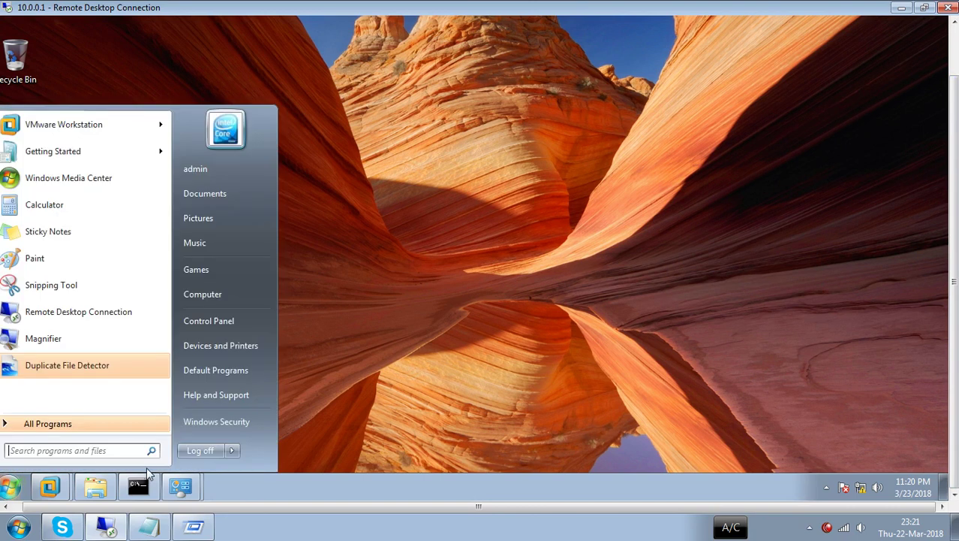
{"action": "mouse_move", "coordinate": [230, 451]}
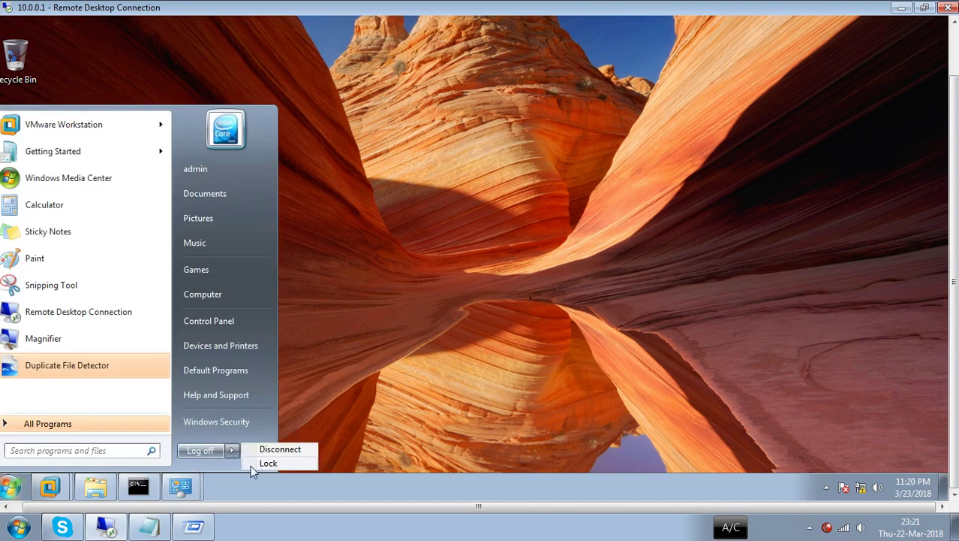
{"action": "left_click", "coordinate": [250, 464]}
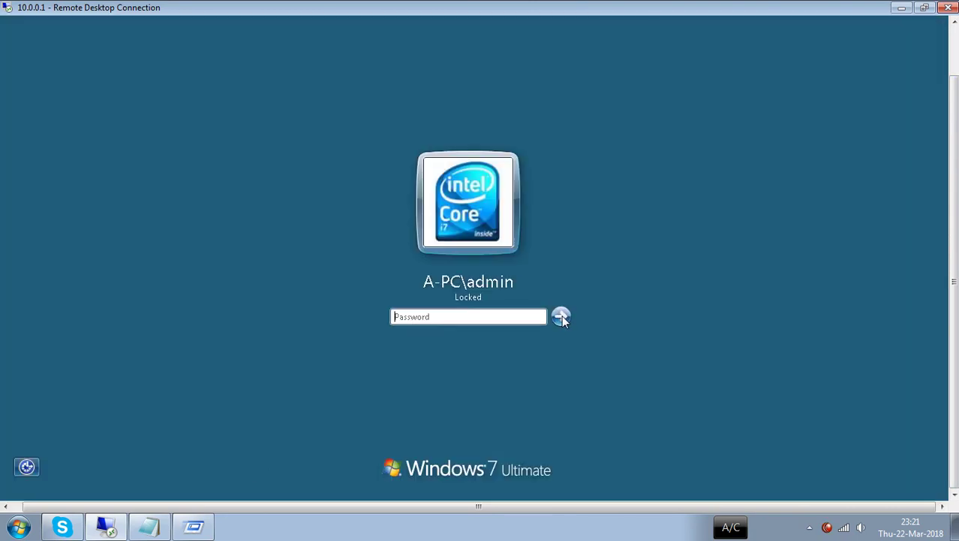
- Unlock the session with the admin password after two failed attempts
{"action": "left_click", "coordinate": [563, 316]}
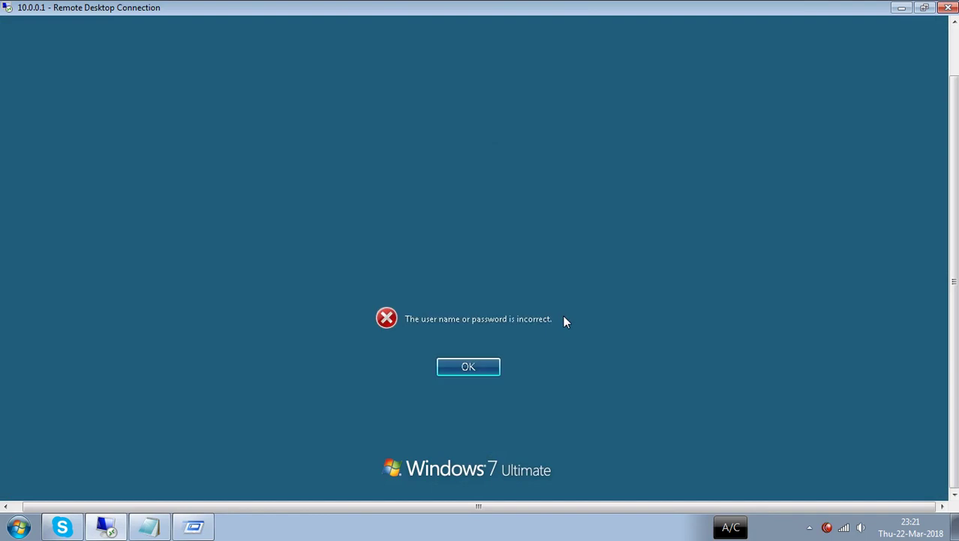
{"action": "left_click", "coordinate": [484, 365]}
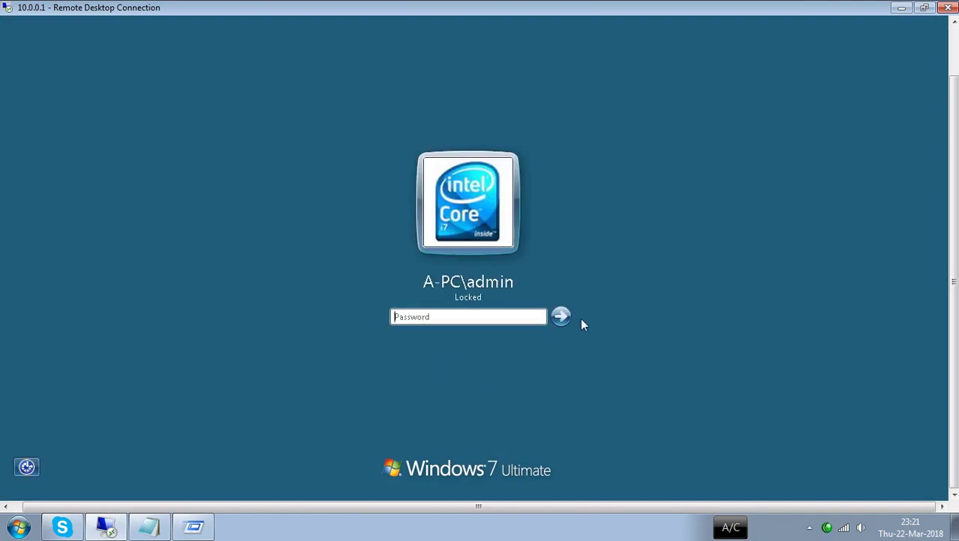
{"action": "left_click", "coordinate": [562, 316]}
{"action": "key", "text": "Return"}
{"action": "type", "text": "1"}
{"action": "key", "text": "Return"}
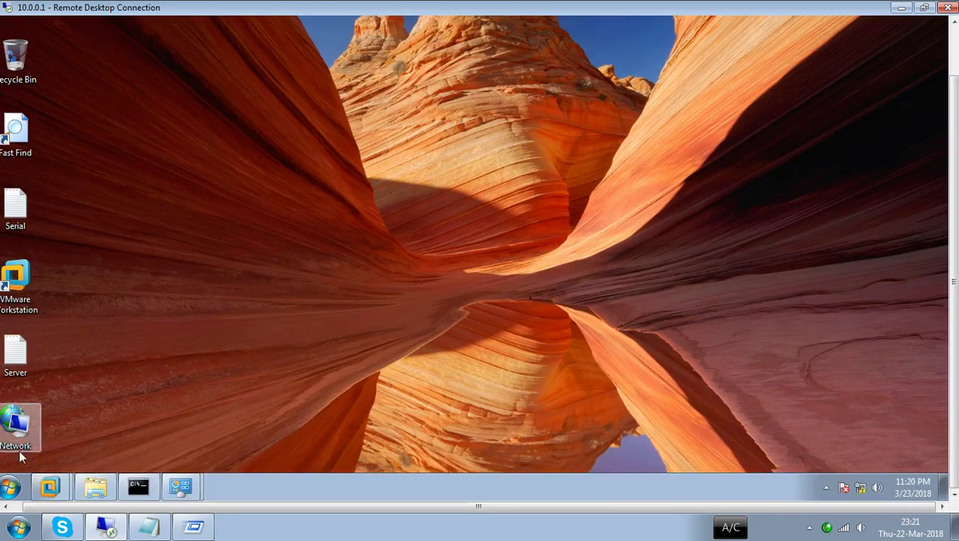
- Log off the remote session, forcing open programs to close
{"action": "left_click", "coordinate": [12, 486]}
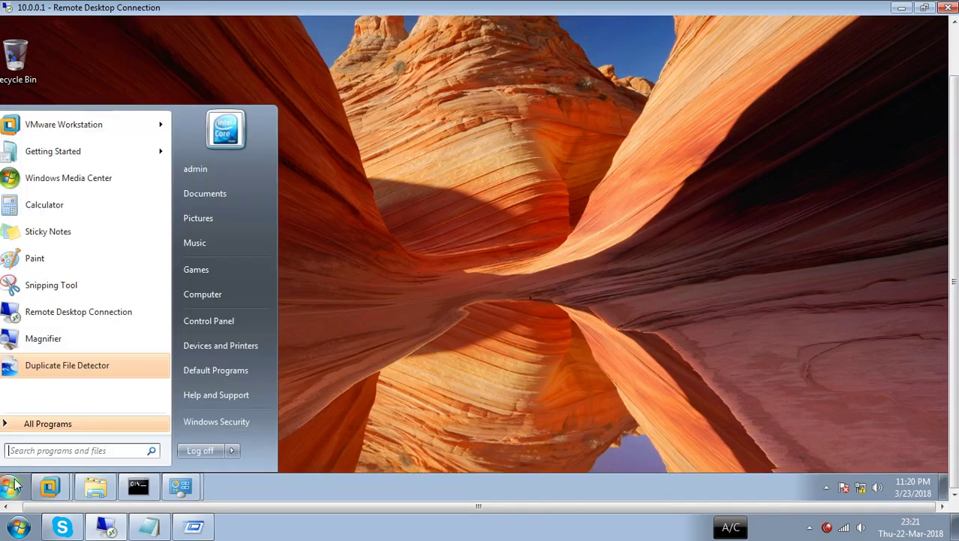
{"action": "left_click", "coordinate": [202, 451]}
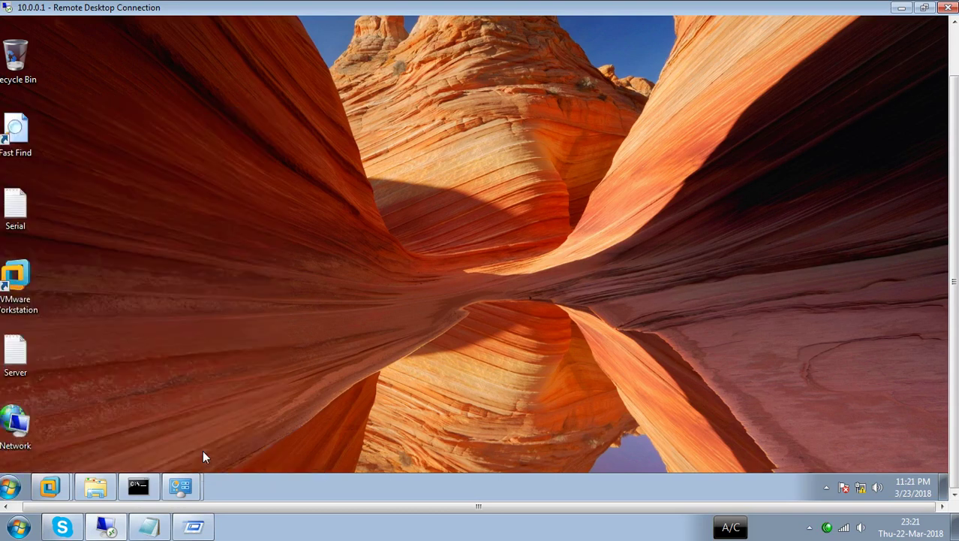
{"action": "left_click", "coordinate": [490, 397]}
{"action": "left_click", "coordinate": [491, 399]}
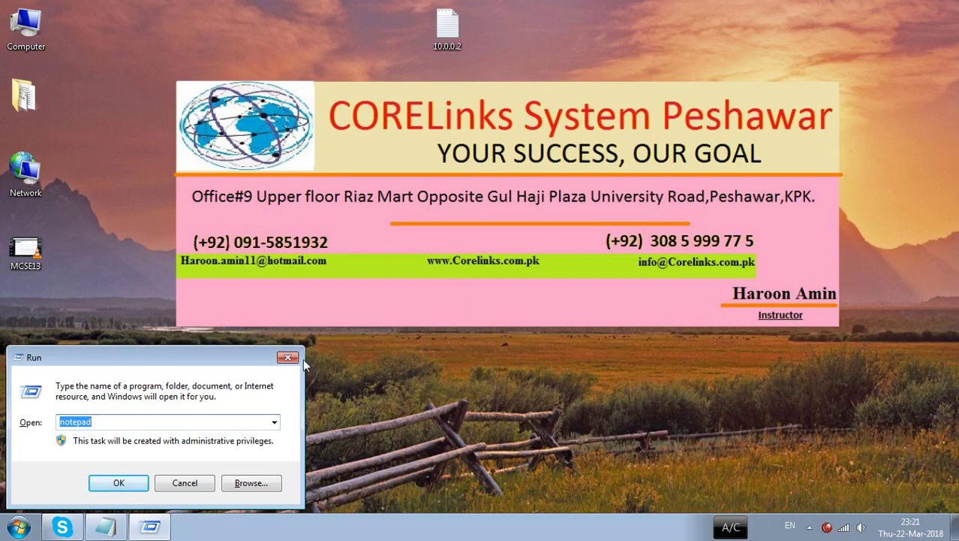
- Connect to 10.0.0.1 with mstsc and open the Server text file maximized in Notepad
{"action": "type", "text": "m"}
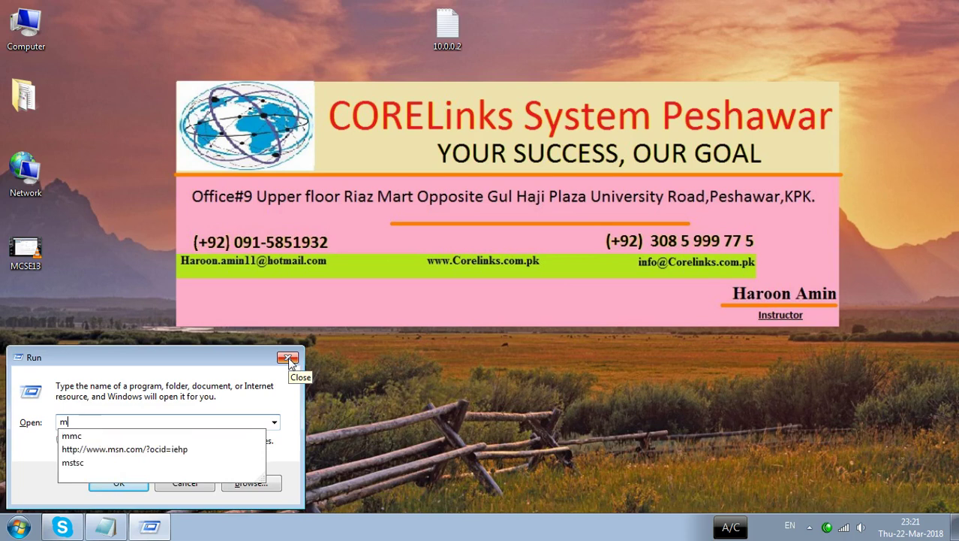
{"action": "type", "text": "stsc"}
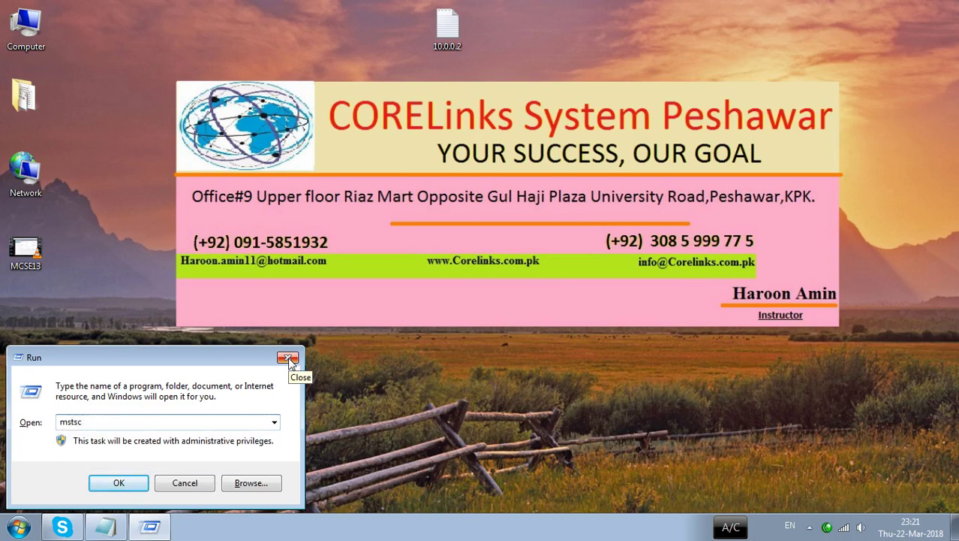
{"action": "key", "text": "BackSpace"}
{"action": "type", "text": "c"}
{"action": "key", "text": "Return"}
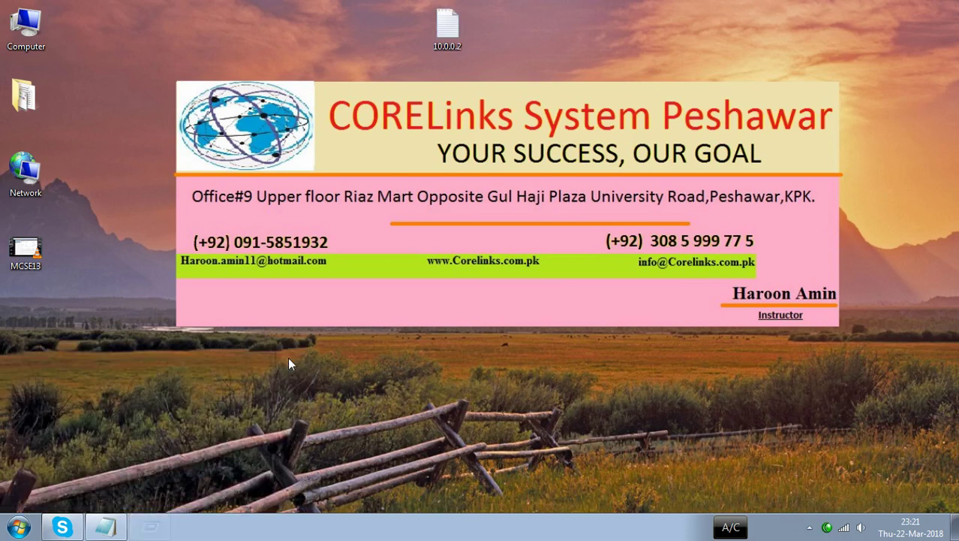
{"action": "key", "text": "Return"}
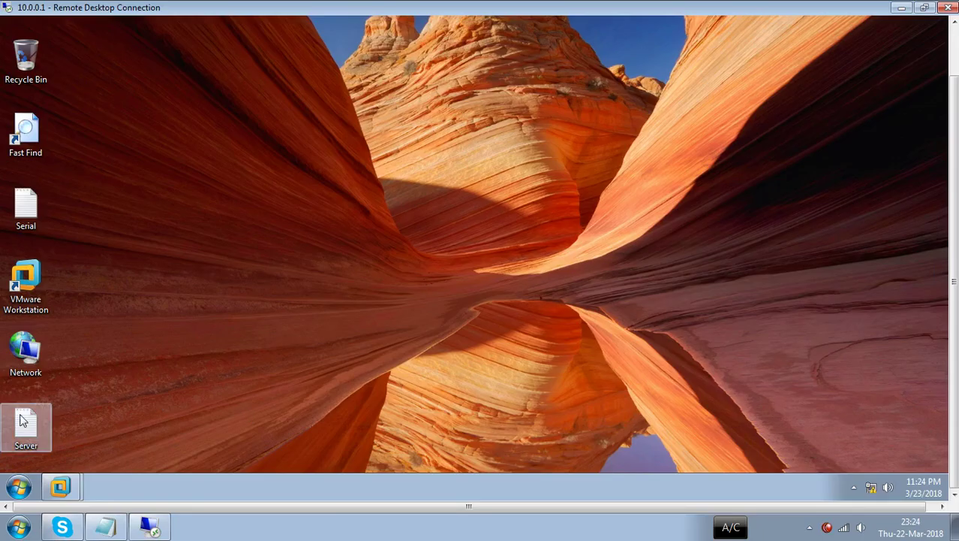
{"action": "double_click", "coordinate": [19, 424]}
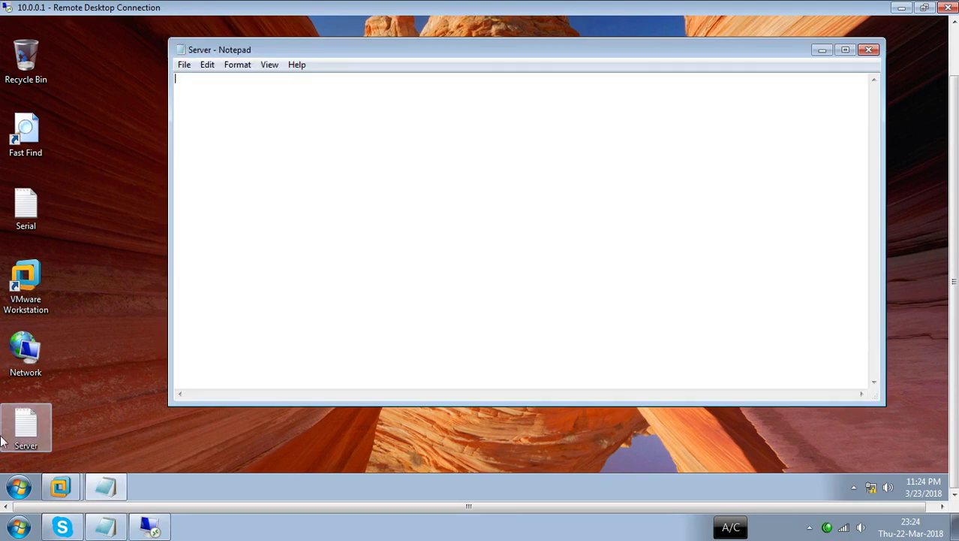
{"action": "left_click", "coordinate": [844, 51]}
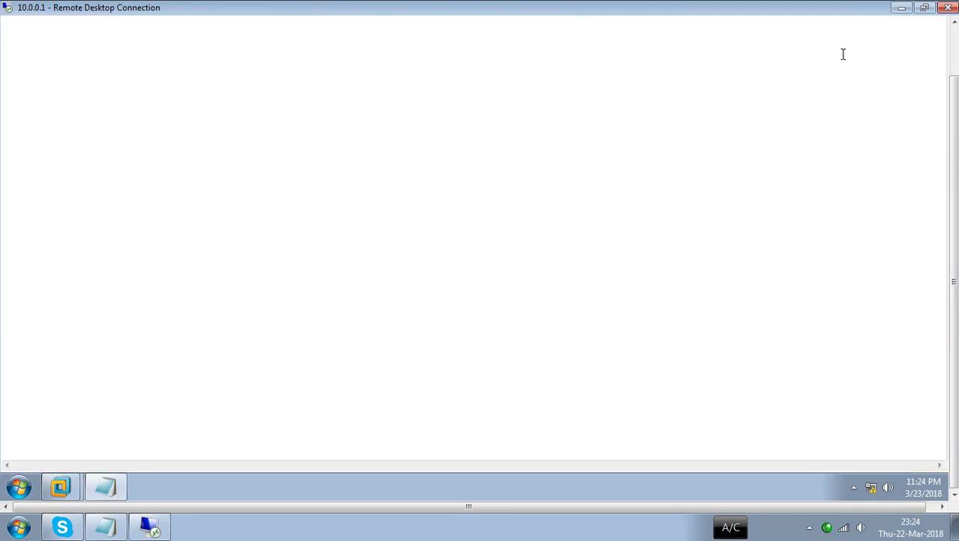
{"action": "key", "text": "ctrl+shift+p"}
{"action": "mouse_move", "coordinate": [435, 55]}
{"action": "left_mouse_down"}
{"action": "mouse_move", "coordinate": [371, 80]}
{"action": "mouse_move", "coordinate": [414, 111]}
{"action": "mouse_move", "coordinate": [405, 143]}
{"action": "mouse_move", "coordinate": [299, 140]}
{"action": "mouse_move", "coordinate": [489, 159]}
{"action": "mouse_move", "coordinate": [423, 143]}
{"action": "left_mouse_up"}
{"action": "mouse_move", "coordinate": [308, 161]}
{"action": "left_mouse_down"}
{"action": "mouse_move", "coordinate": [282, 194]}
{"action": "mouse_move", "coordinate": [291, 204]}
{"action": "left_mouse_up"}
{"action": "mouse_move", "coordinate": [340, 162]}
{"action": "left_mouse_down"}
{"action": "mouse_move", "coordinate": [346, 208]}
{"action": "mouse_move", "coordinate": [360, 225]}
{"action": "mouse_move", "coordinate": [350, 202]}
{"action": "left_mouse_up"}
{"action": "mouse_move", "coordinate": [381, 168]}
{"action": "left_mouse_down"}
{"action": "mouse_move", "coordinate": [406, 215]}
{"action": "mouse_move", "coordinate": [399, 235]}
{"action": "mouse_move", "coordinate": [410, 212]}
{"action": "left_mouse_up"}
{"action": "mouse_move", "coordinate": [446, 162]}
{"action": "left_mouse_down"}
{"action": "mouse_move", "coordinate": [474, 223]}
{"action": "mouse_move", "coordinate": [475, 197]}
{"action": "left_mouse_up"}
{"action": "mouse_move", "coordinate": [489, 164]}
{"action": "left_mouse_down"}
{"action": "mouse_move", "coordinate": [530, 217]}
{"action": "mouse_move", "coordinate": [530, 209]}
{"action": "left_mouse_up"}
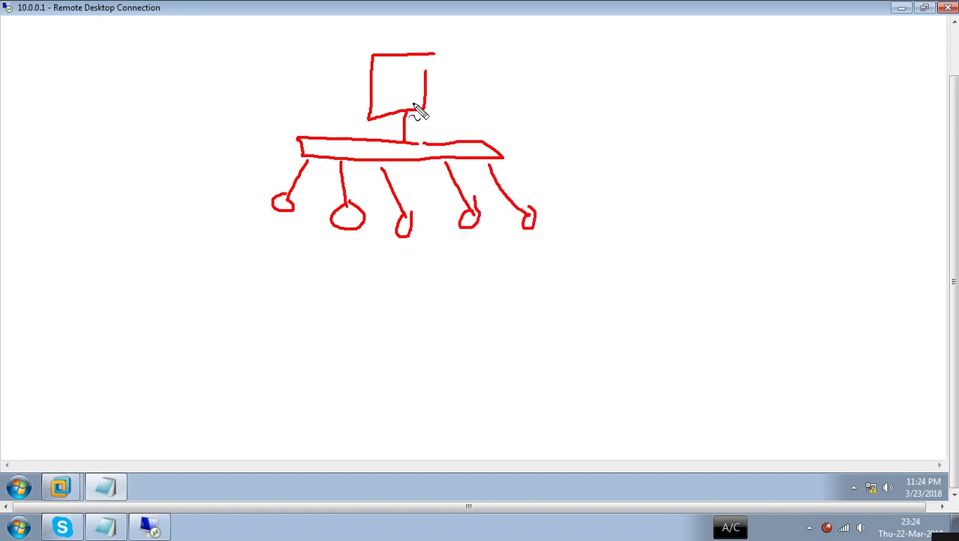
{"action": "mouse_move", "coordinate": [462, 65]}
{"action": "left_mouse_down"}
{"action": "mouse_move", "coordinate": [467, 80]}
{"action": "mouse_move", "coordinate": [471, 63]}
{"action": "mouse_move", "coordinate": [488, 75]}
{"action": "mouse_move", "coordinate": [538, 69]}
{"action": "mouse_move", "coordinate": [537, 60]}
{"action": "mouse_move", "coordinate": [549, 68]}
{"action": "mouse_move", "coordinate": [546, 13]}
{"action": "mouse_move", "coordinate": [570, 53]}
{"action": "left_mouse_up"}
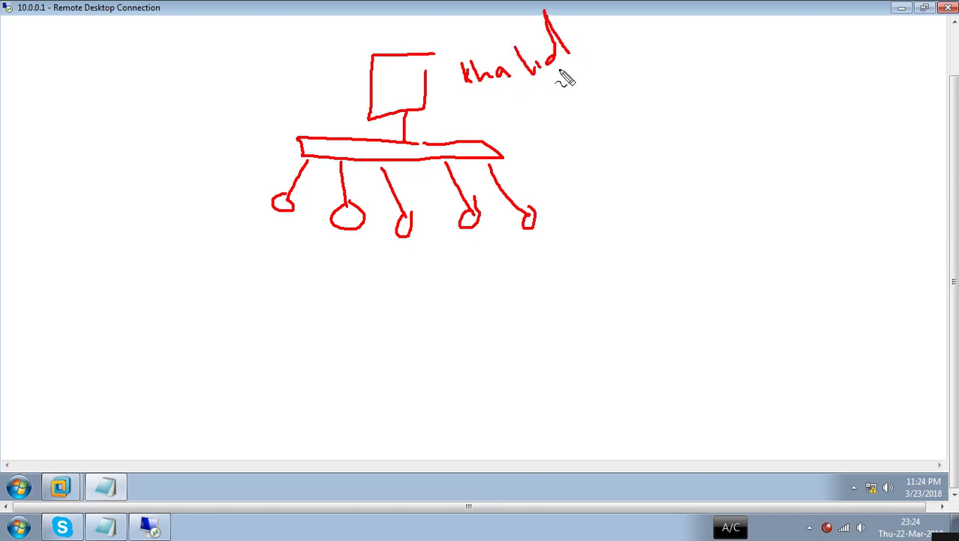
{"action": "left_click_drag", "start_coordinate": [446, 96], "coordinate": [582, 77]}
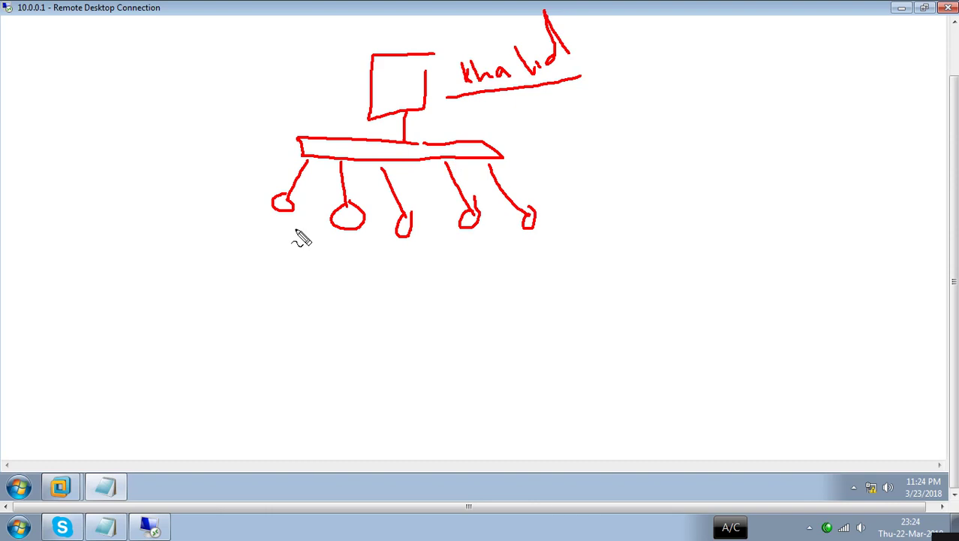
{"action": "left_click_drag", "start_coordinate": [254, 238], "coordinate": [281, 232]}
{"action": "mouse_move", "coordinate": [323, 250]}
{"action": "left_mouse_down"}
{"action": "mouse_move", "coordinate": [328, 259]}
{"action": "mouse_move", "coordinate": [342, 251]}
{"action": "left_mouse_up"}
{"action": "left_click_drag", "start_coordinate": [407, 254], "coordinate": [425, 253]}
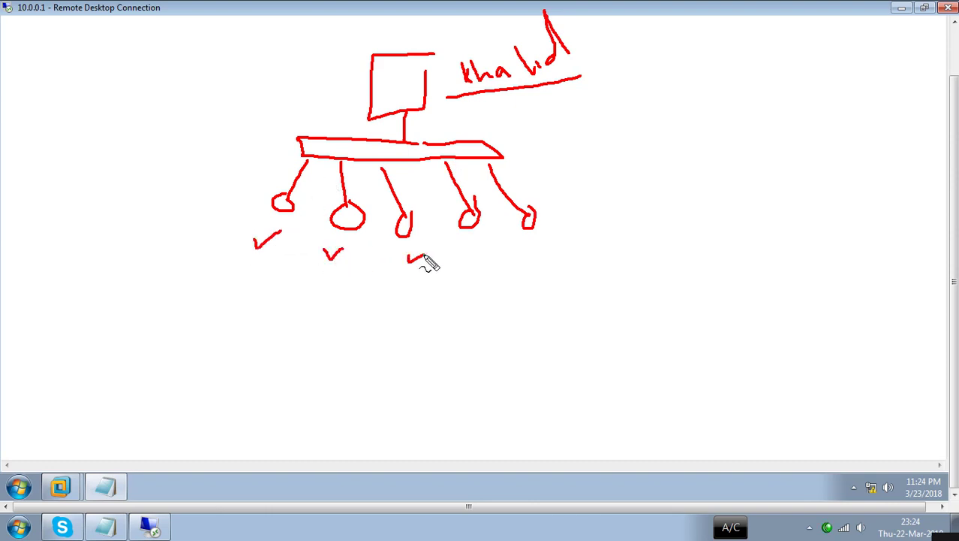
{"action": "mouse_move", "coordinate": [136, 302]}
{"action": "left_mouse_down"}
{"action": "mouse_move", "coordinate": [162, 319]}
{"action": "mouse_move", "coordinate": [231, 321]}
{"action": "left_mouse_up"}
{"action": "mouse_move", "coordinate": [250, 322]}
{"action": "left_mouse_down"}
{"action": "mouse_move", "coordinate": [262, 304]}
{"action": "mouse_move", "coordinate": [274, 326]}
{"action": "mouse_move", "coordinate": [288, 306]}
{"action": "mouse_move", "coordinate": [313, 310]}
{"action": "mouse_move", "coordinate": [307, 295]}
{"action": "mouse_move", "coordinate": [332, 326]}
{"action": "mouse_move", "coordinate": [332, 306]}
{"action": "mouse_move", "coordinate": [400, 300]}
{"action": "left_mouse_up"}
{"action": "left_click_drag", "start_coordinate": [219, 361], "coordinate": [325, 357]}
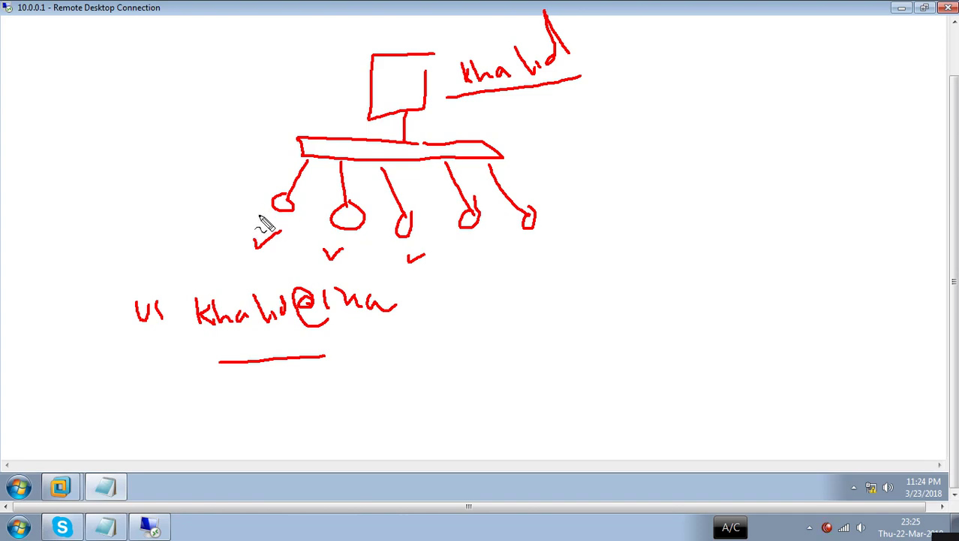
{"action": "left_click_drag", "start_coordinate": [267, 220], "coordinate": [292, 212]}
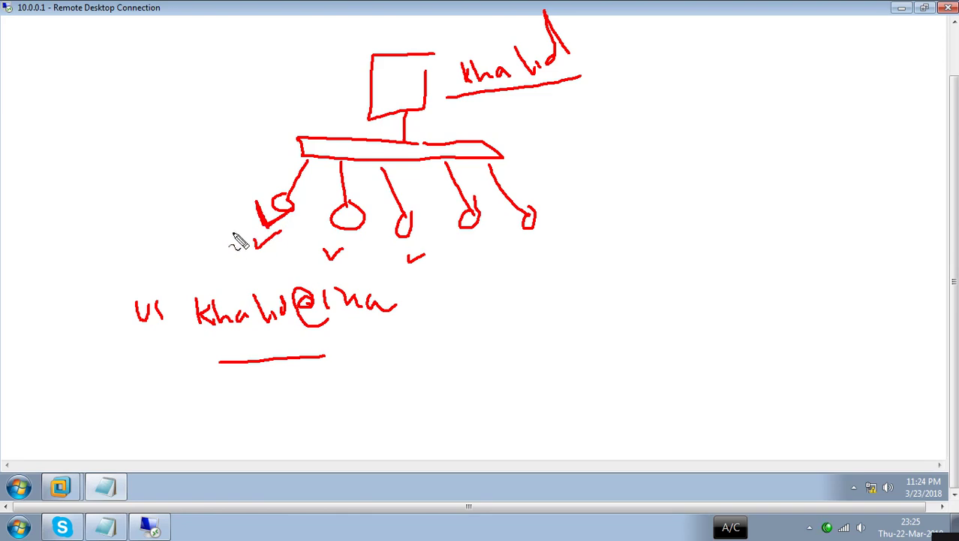
{"action": "left_click_drag", "start_coordinate": [515, 237], "coordinate": [566, 238]}
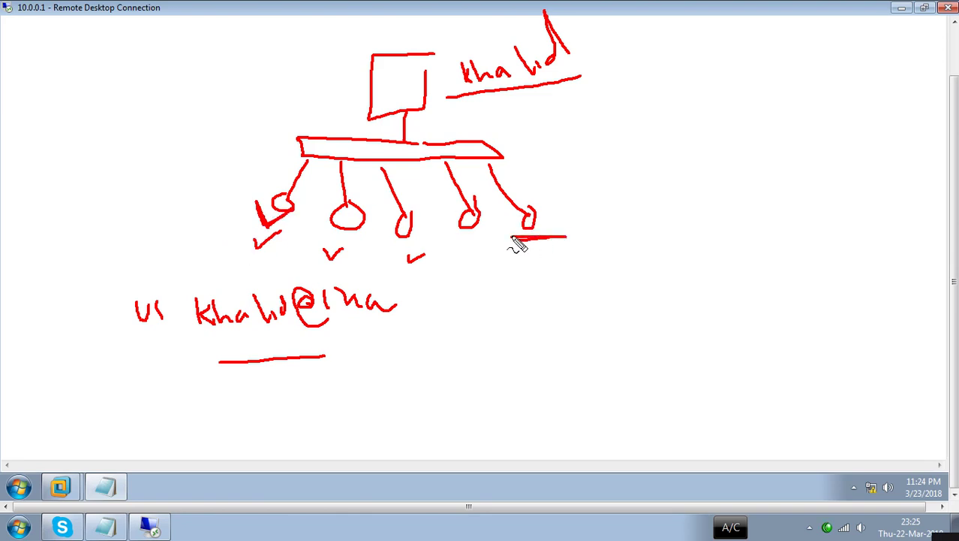
{"action": "mouse_move", "coordinate": [540, 223]}
{"action": "left_mouse_down"}
{"action": "mouse_move", "coordinate": [611, 209]}
{"action": "mouse_move", "coordinate": [606, 219]}
{"action": "mouse_move", "coordinate": [609, 202]}
{"action": "mouse_move", "coordinate": [605, 220]}
{"action": "left_mouse_up"}
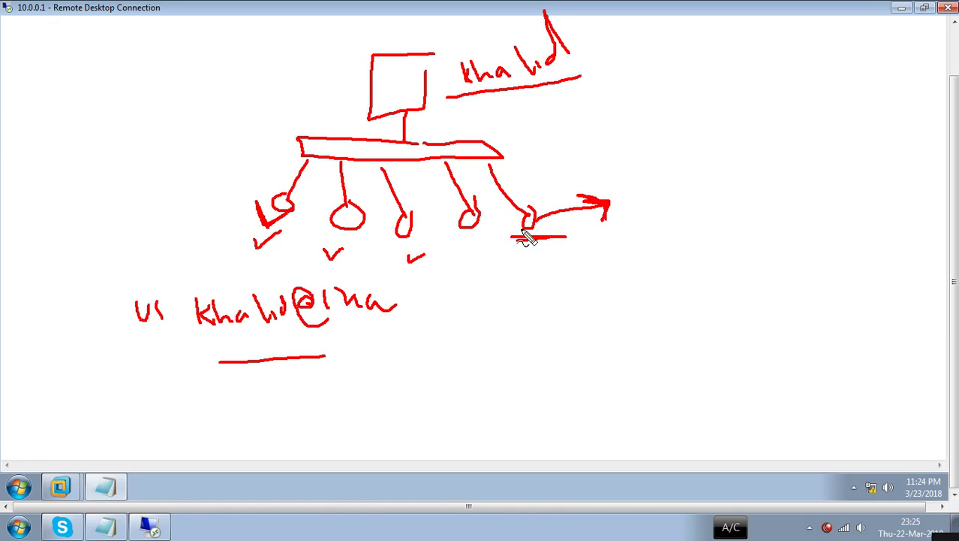
{"action": "mouse_move", "coordinate": [535, 239]}
{"action": "left_mouse_down"}
{"action": "mouse_move", "coordinate": [542, 267]}
{"action": "mouse_move", "coordinate": [557, 265]}
{"action": "left_mouse_up"}
{"action": "left_click_drag", "start_coordinate": [543, 225], "coordinate": [554, 225]}
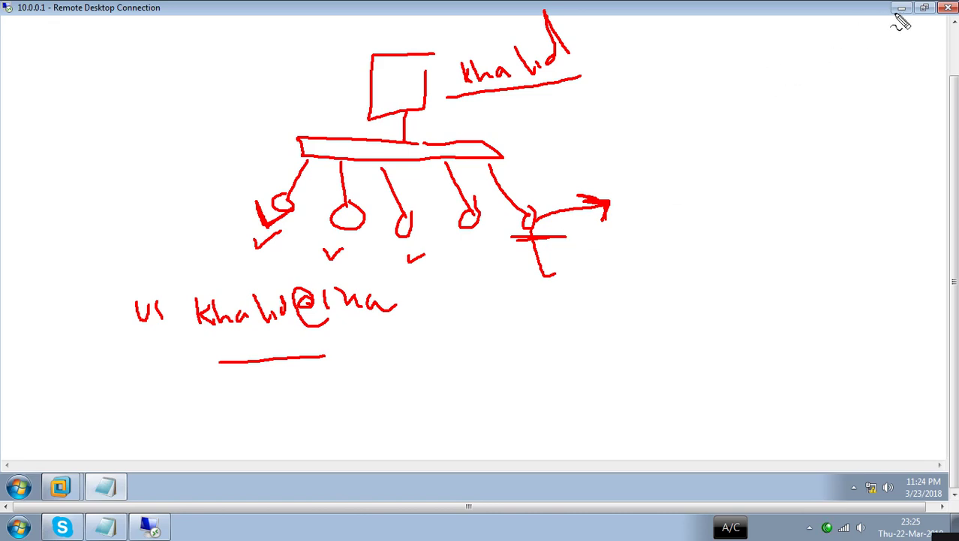
{"action": "key", "text": "Escape"}
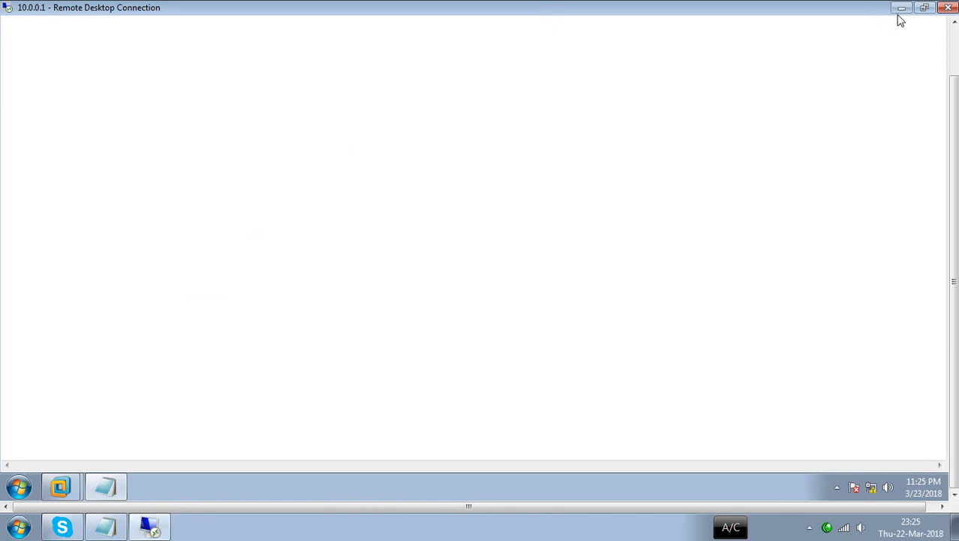
- Send Ctrl+Alt+Del to the server VM and sign in with the administrator password
{"action": "left_click", "coordinate": [901, 8]}
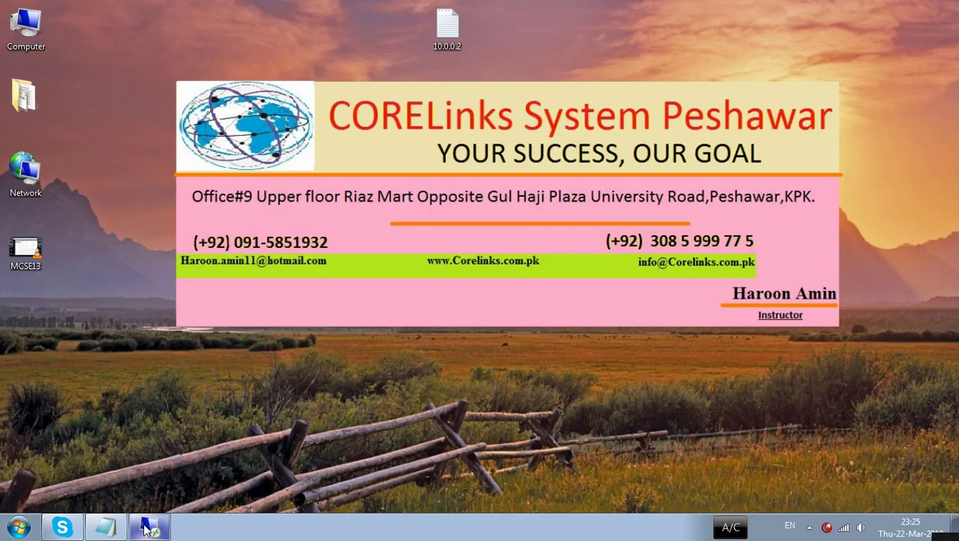
{"action": "left_click", "coordinate": [148, 528]}
{"action": "mouse_move", "coordinate": [65, 487]}
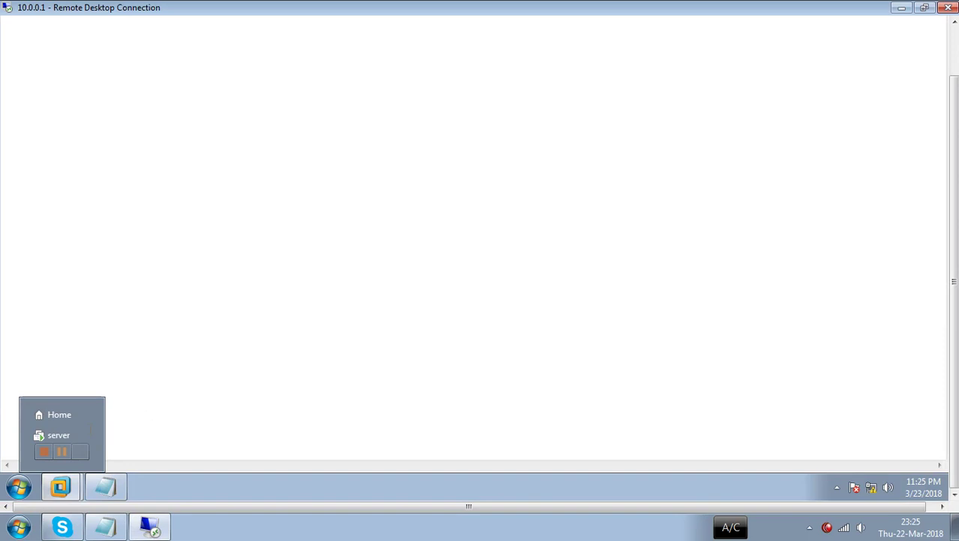
{"action": "left_click", "coordinate": [49, 436]}
{"action": "key", "text": "ctrl+alt"}
{"action": "left_click", "coordinate": [151, 45]}
{"action": "left_click", "coordinate": [184, 119]}
{"action": "left_click", "coordinate": [242, 88]}
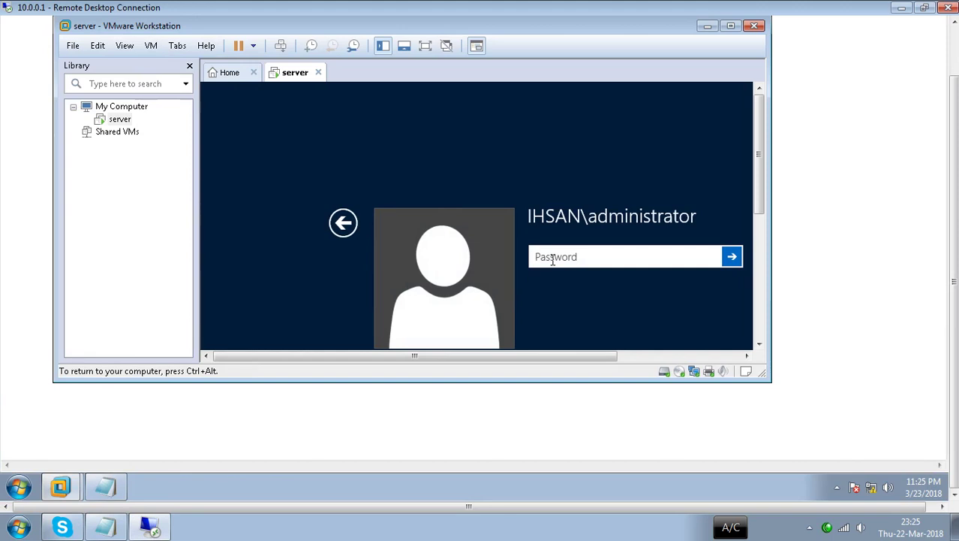
{"action": "type", "text": "***********"}
{"action": "key", "text": "Return"}
- Maximize VMware, dismiss the Shutdown Event Tracker, and maximize Server Manager
{"action": "left_click", "coordinate": [731, 25]}
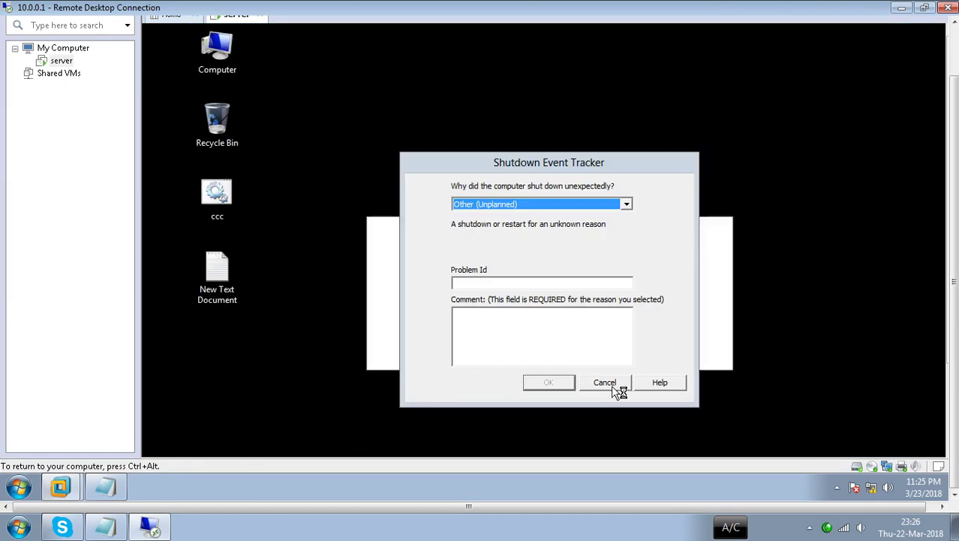
{"action": "left_click", "coordinate": [604, 384]}
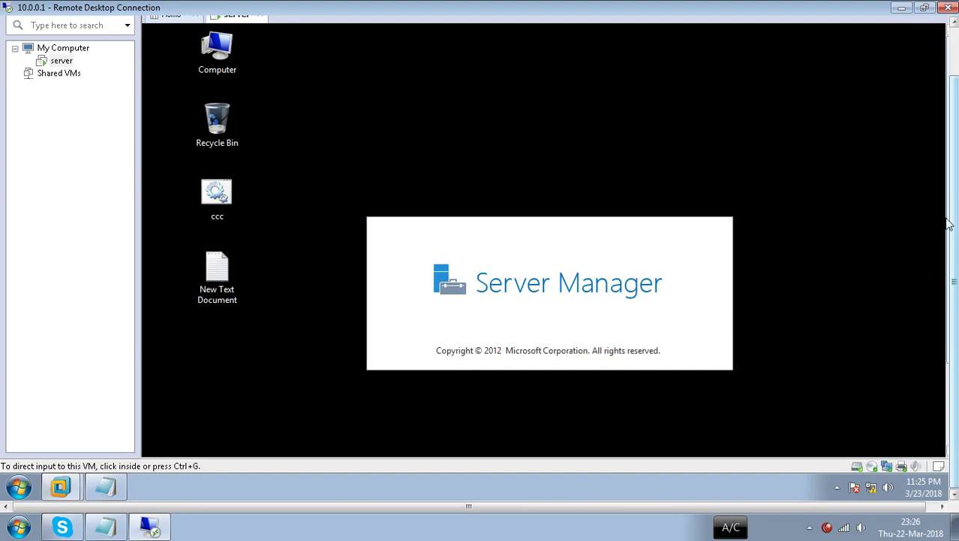
{"action": "left_click", "coordinate": [704, 385]}
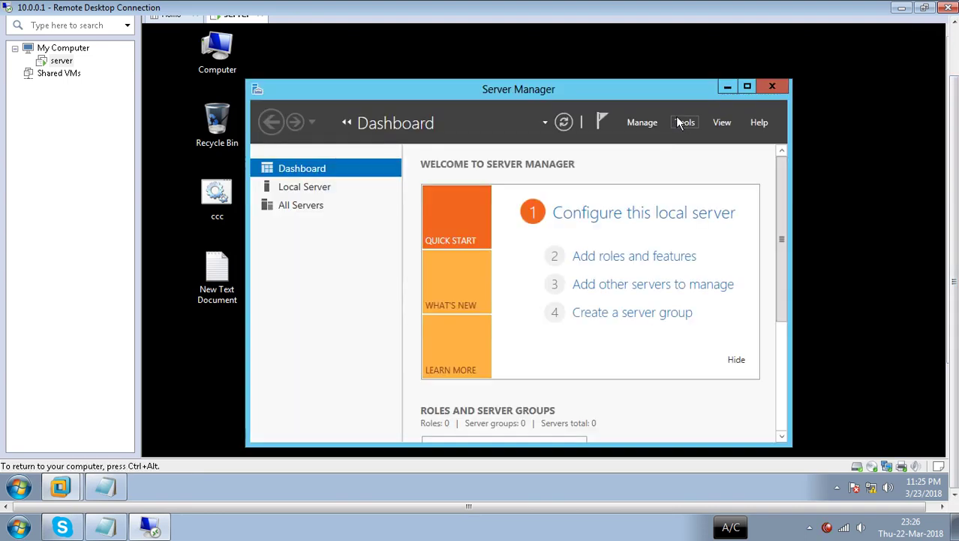
{"action": "left_click", "coordinate": [747, 87]}
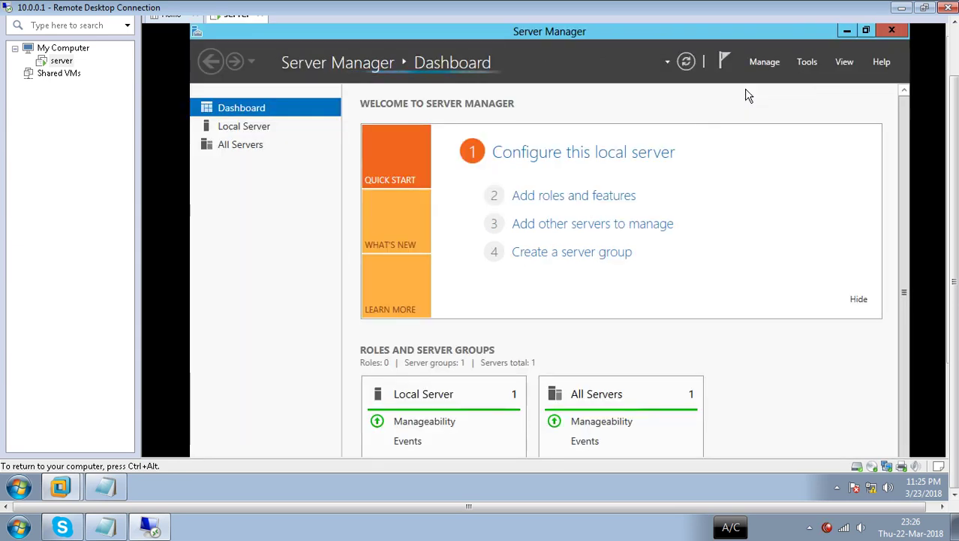
- Launch Active Directory Users and Computers from Server Manager Tools and open ihsan.uet.pk's Users container
{"action": "left_click", "coordinate": [805, 66]}
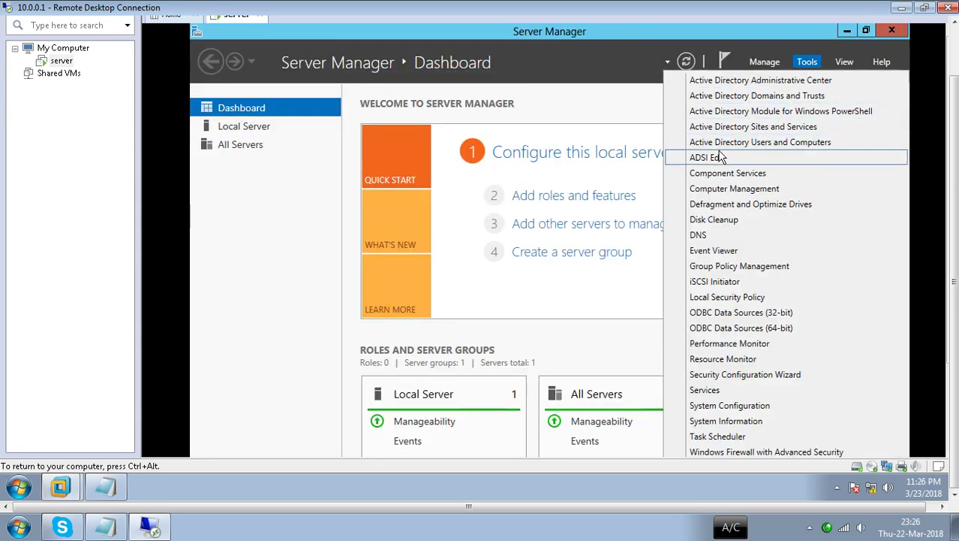
{"action": "left_click", "coordinate": [741, 144]}
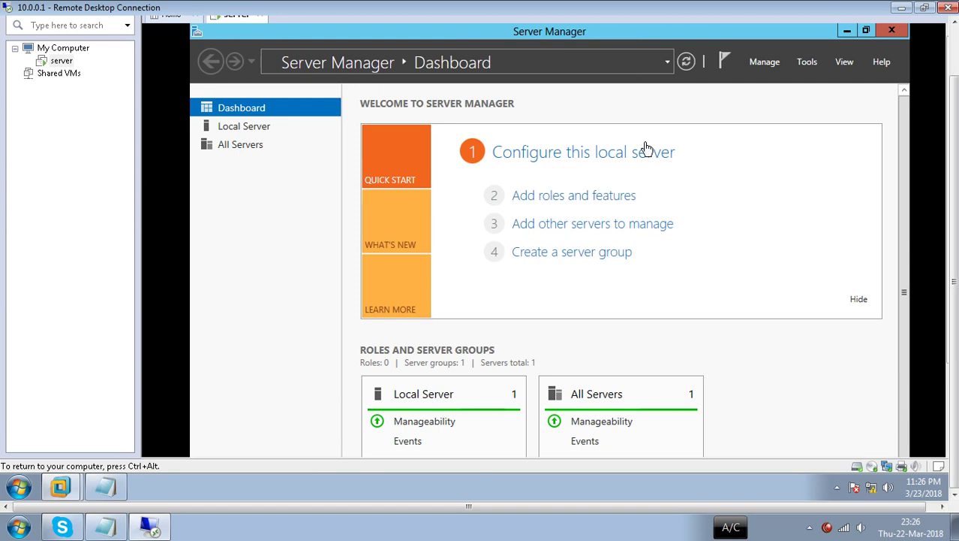
{"action": "left_click", "coordinate": [908, 198]}
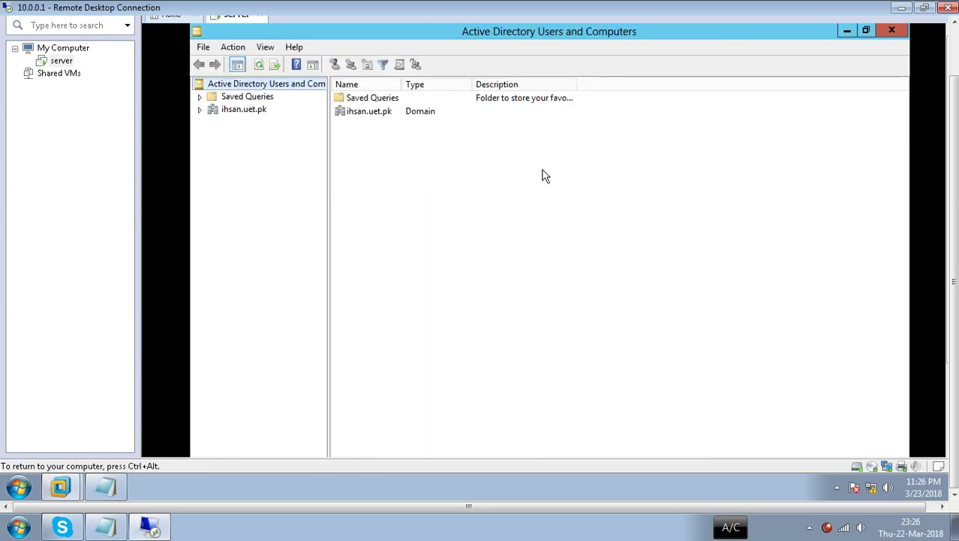
{"action": "left_click", "coordinate": [242, 112]}
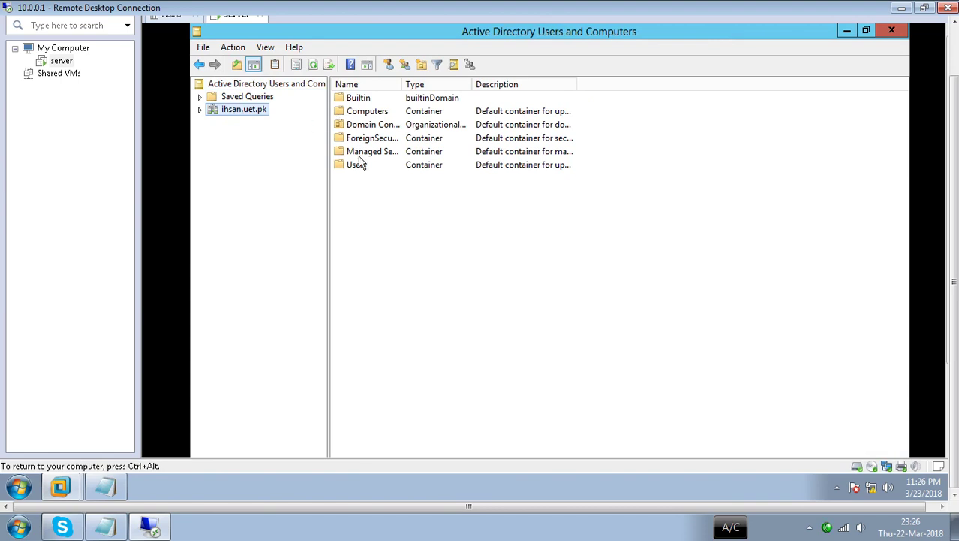
{"action": "double_click", "coordinate": [359, 167]}
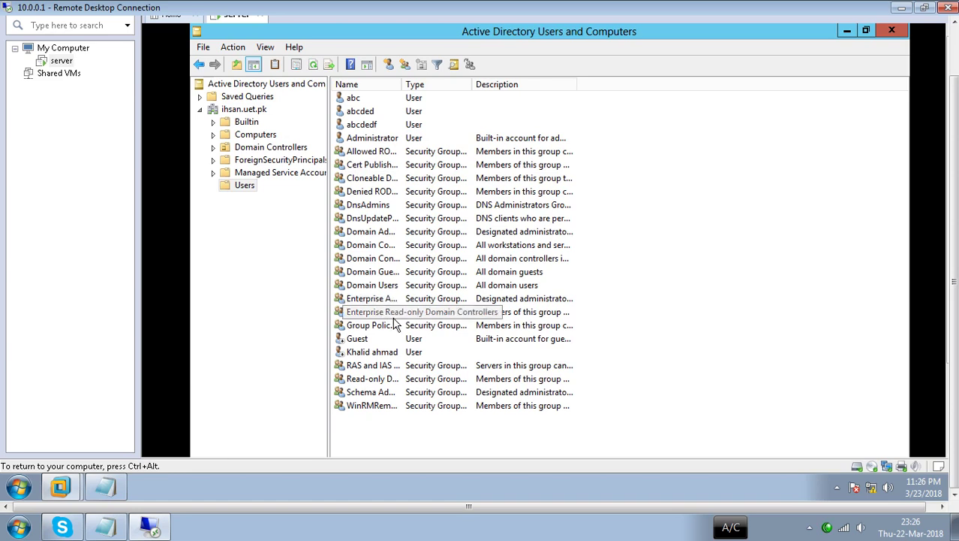
{"action": "right_click", "coordinate": [368, 356]}
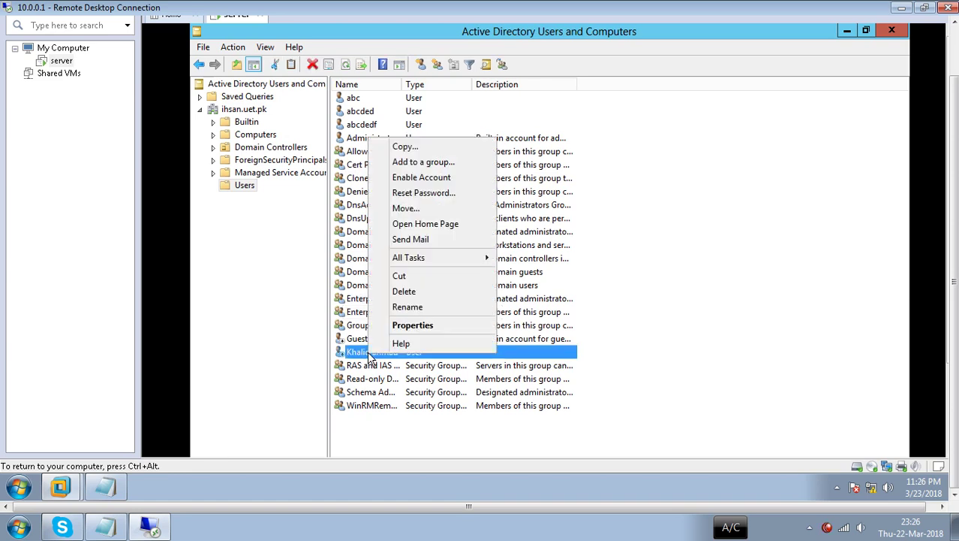
{"action": "left_click", "coordinate": [412, 325]}
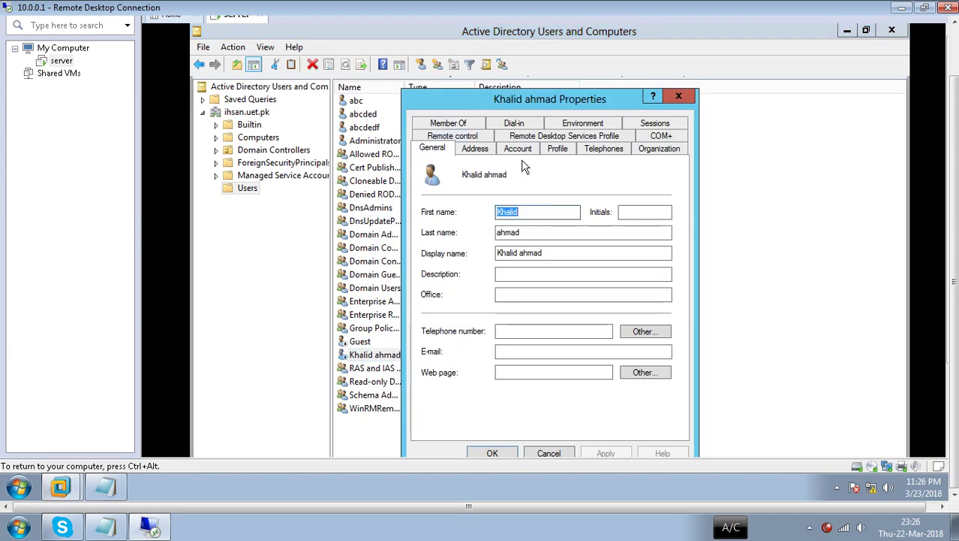
{"action": "left_click", "coordinate": [456, 124]}
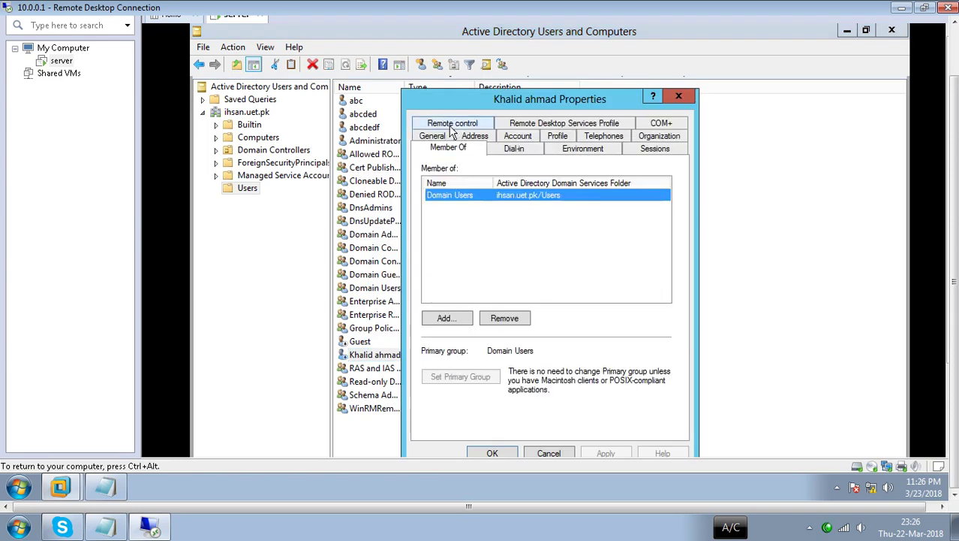
{"action": "left_click", "coordinate": [680, 98]}
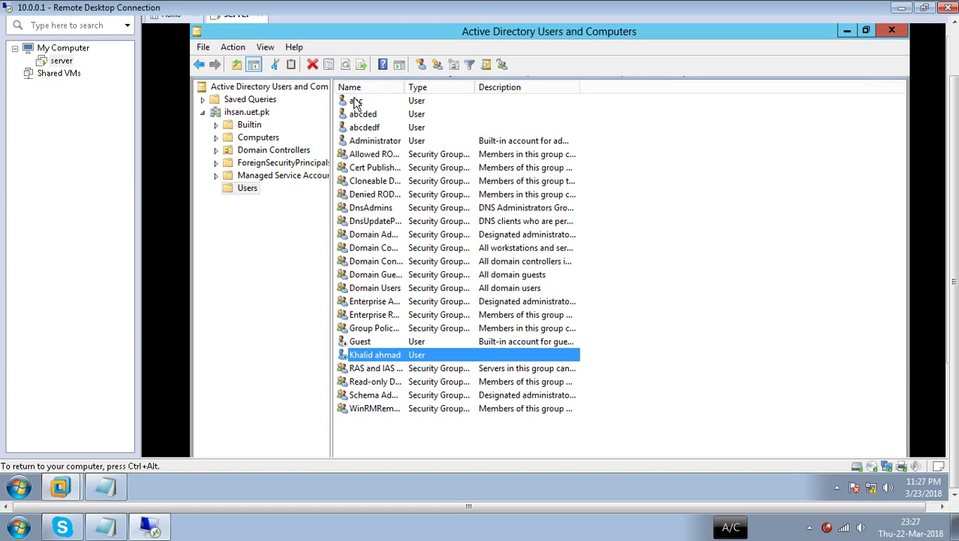
{"action": "right_click", "coordinate": [372, 356]}
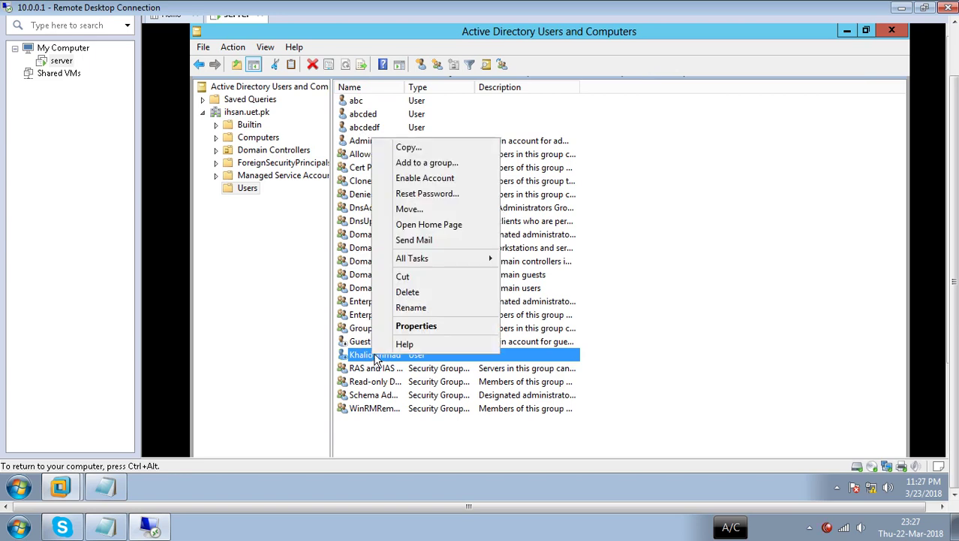
{"action": "left_click", "coordinate": [406, 329]}
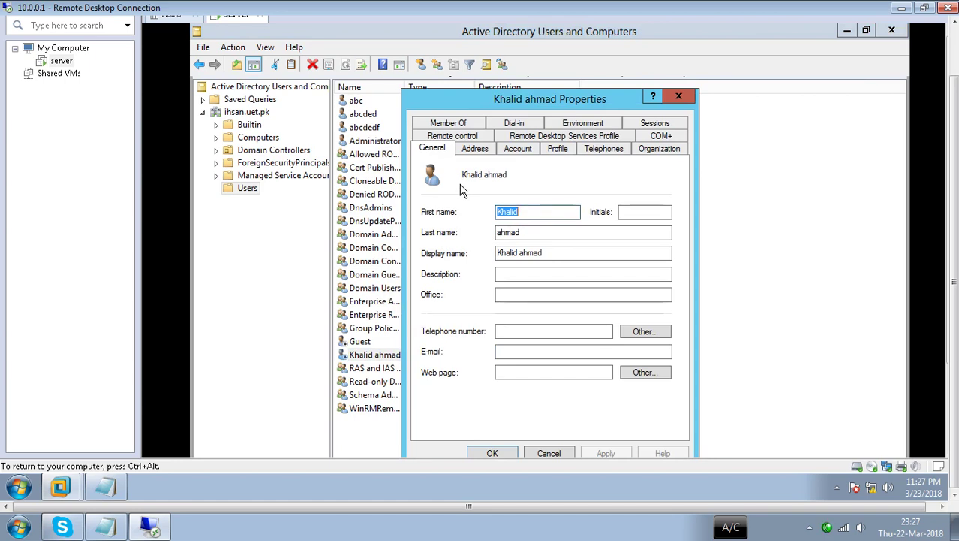
{"action": "left_click", "coordinate": [568, 153]}
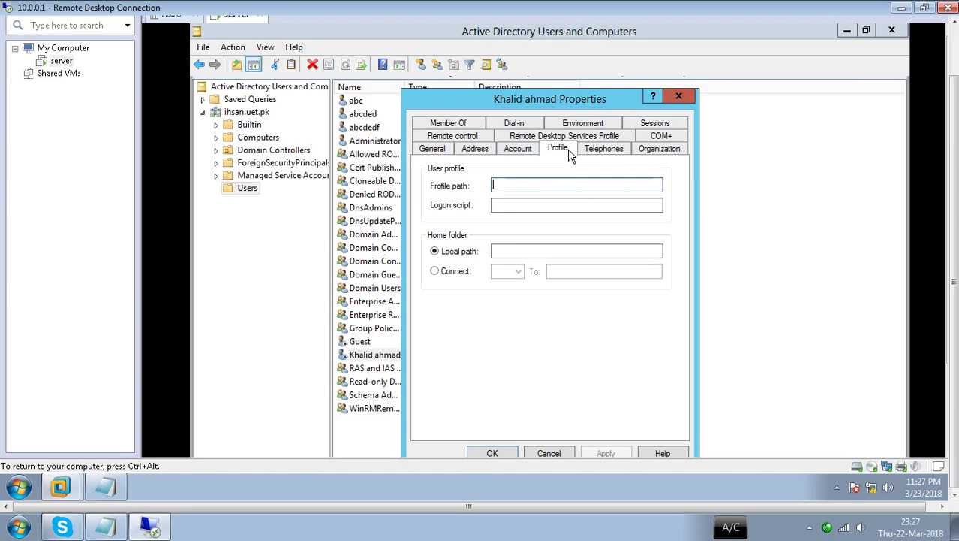
{"action": "left_click", "coordinate": [597, 149]}
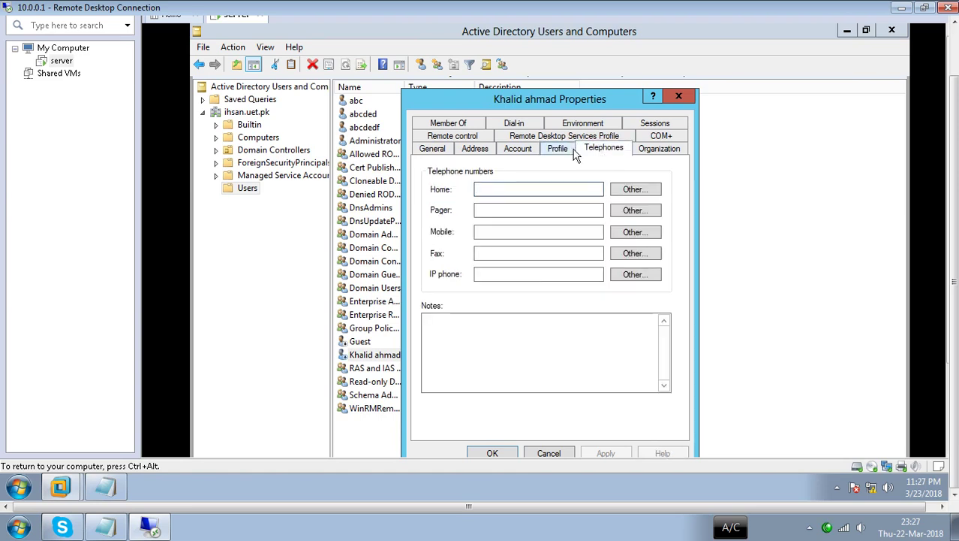
{"action": "left_click", "coordinate": [518, 150]}
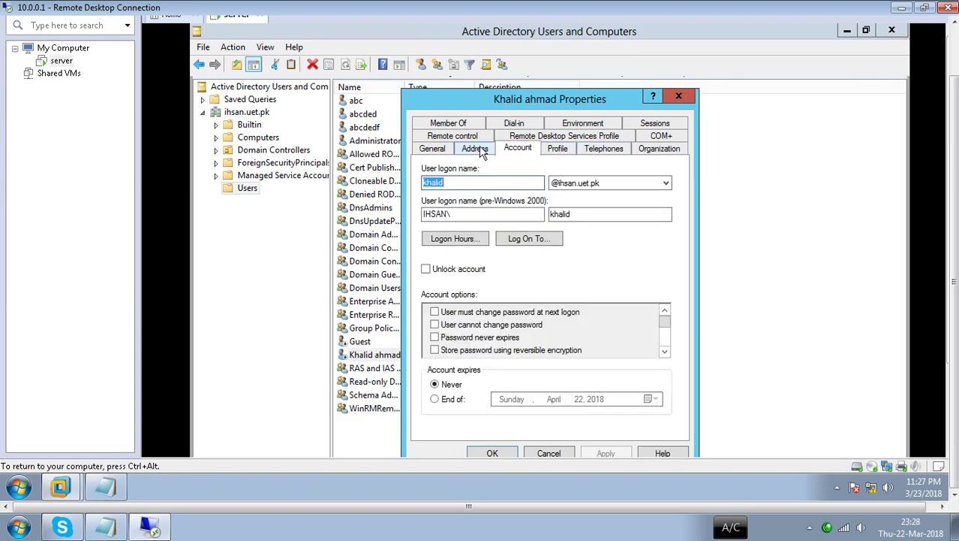
{"action": "left_click", "coordinate": [477, 149]}
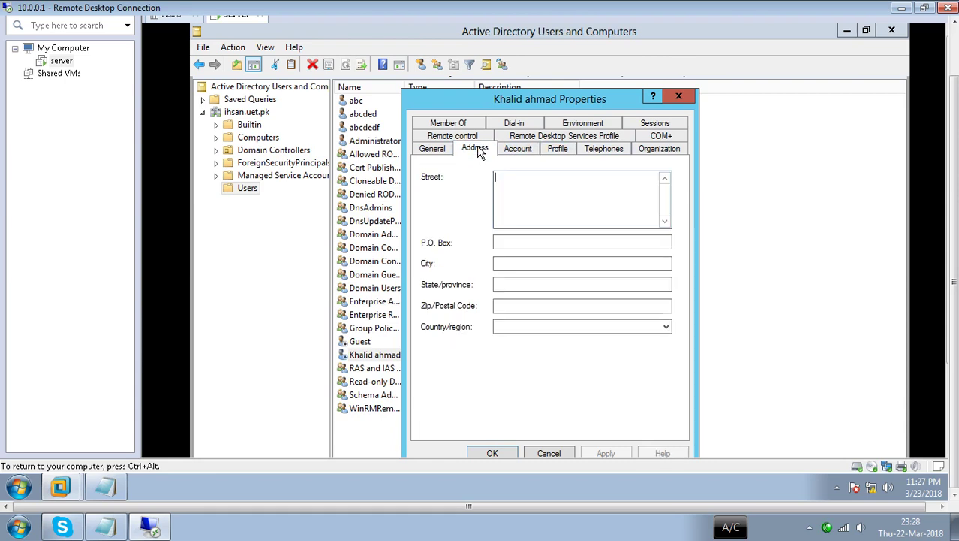
{"action": "left_click", "coordinate": [444, 149]}
{"action": "left_click", "coordinate": [452, 138]}
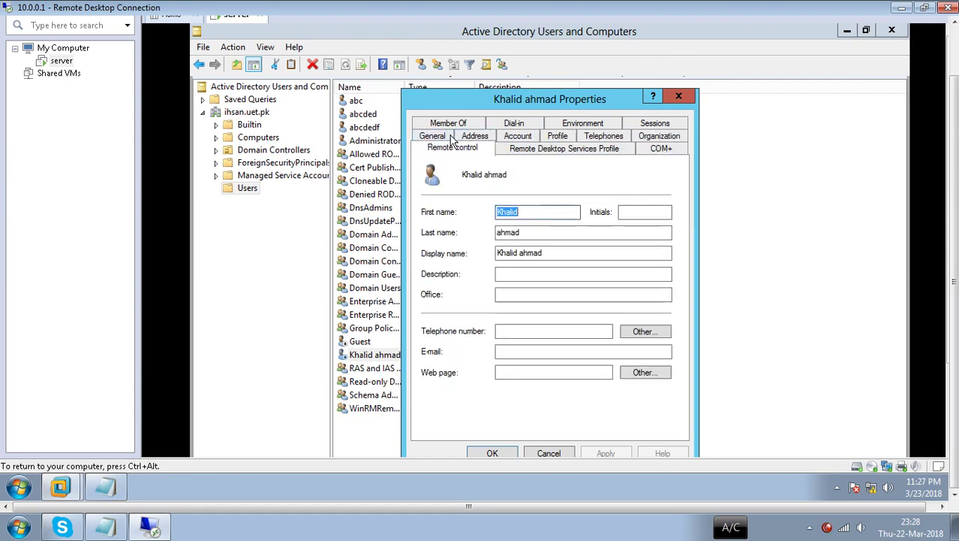
{"action": "left_click", "coordinate": [455, 124]}
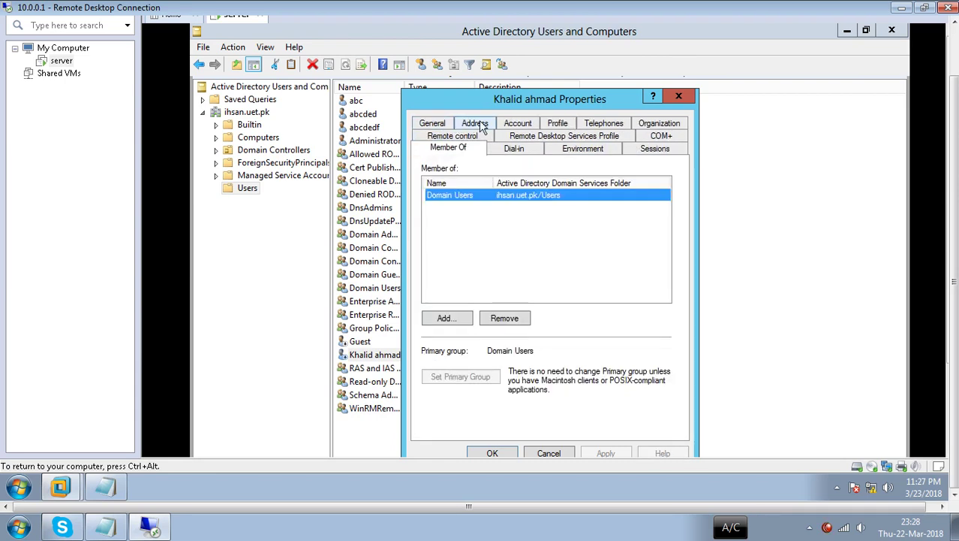
{"action": "left_click", "coordinate": [533, 125]}
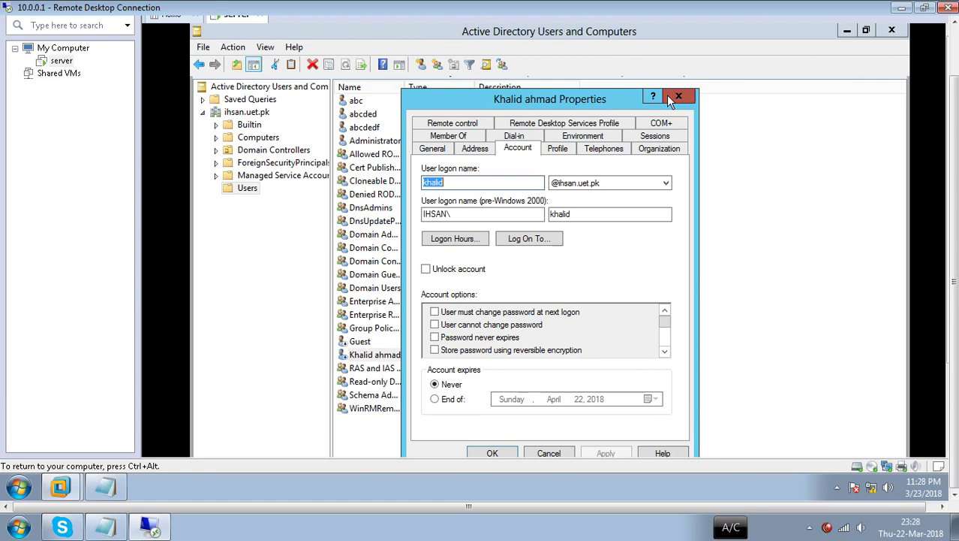
{"action": "left_click", "coordinate": [676, 98]}
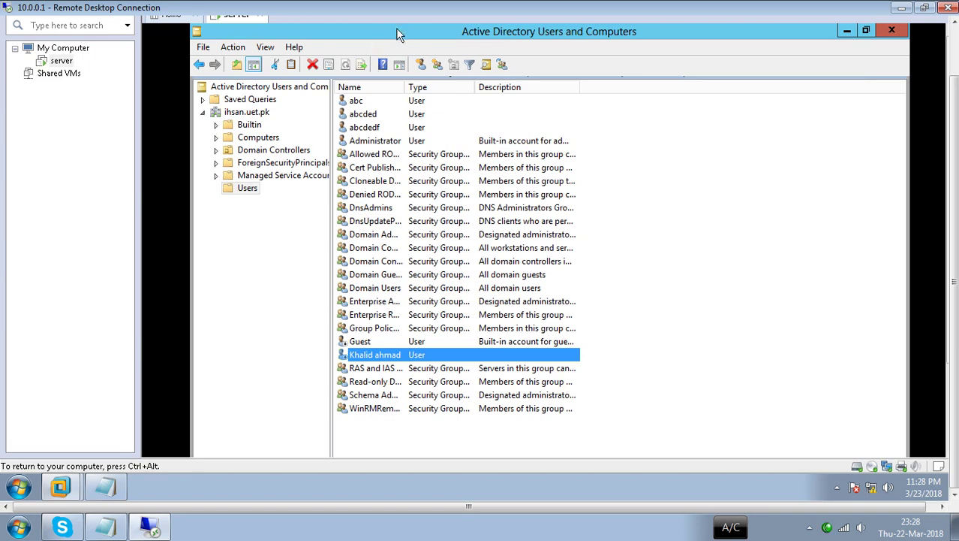
- Open the Properties of user abc
{"action": "left_click", "coordinate": [365, 105]}
{"action": "double_click", "coordinate": [366, 115]}
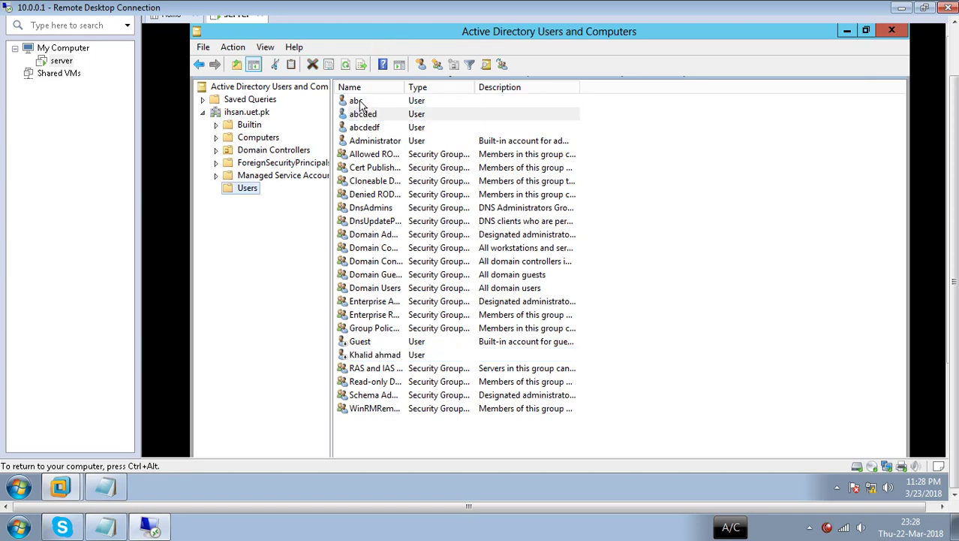
{"action": "right_click", "coordinate": [363, 105]}
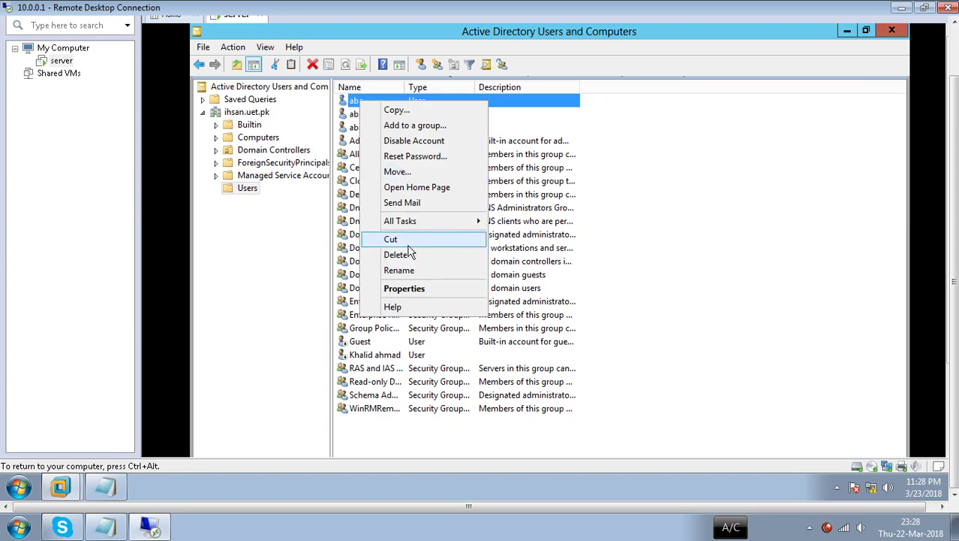
{"action": "left_click", "coordinate": [410, 288]}
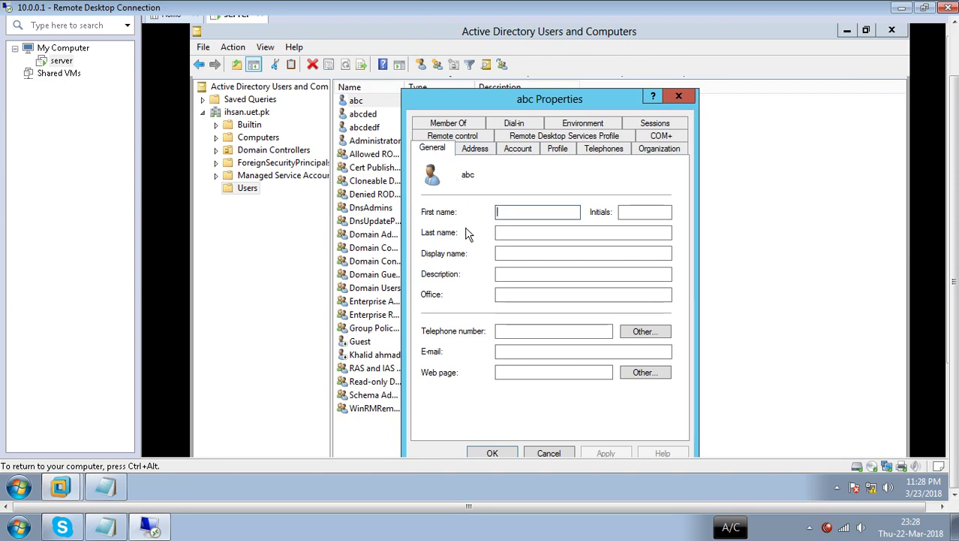
- Look over abc's name and address details, then open Log On To from the Account tab
{"action": "left_click", "coordinate": [509, 235]}
{"action": "left_click", "coordinate": [484, 153]}
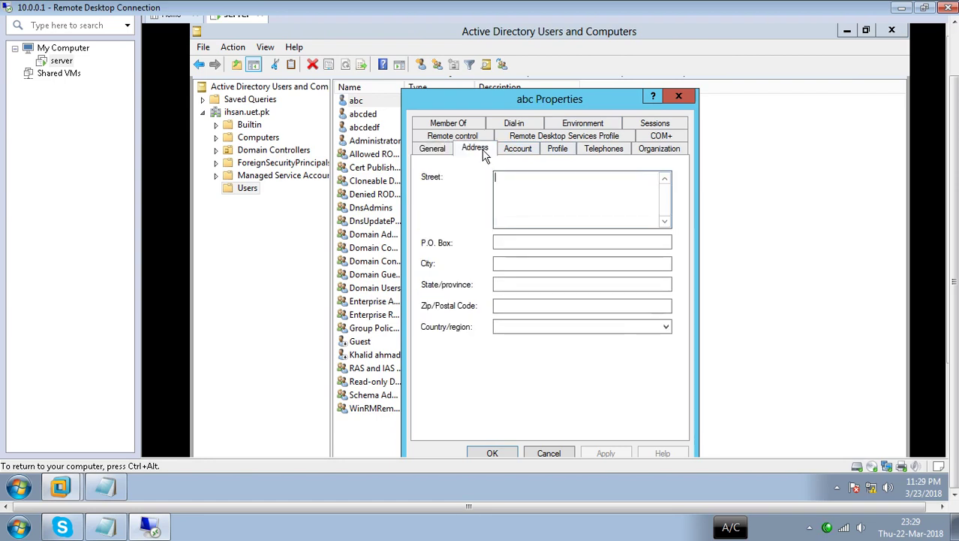
{"action": "left_click", "coordinate": [514, 149]}
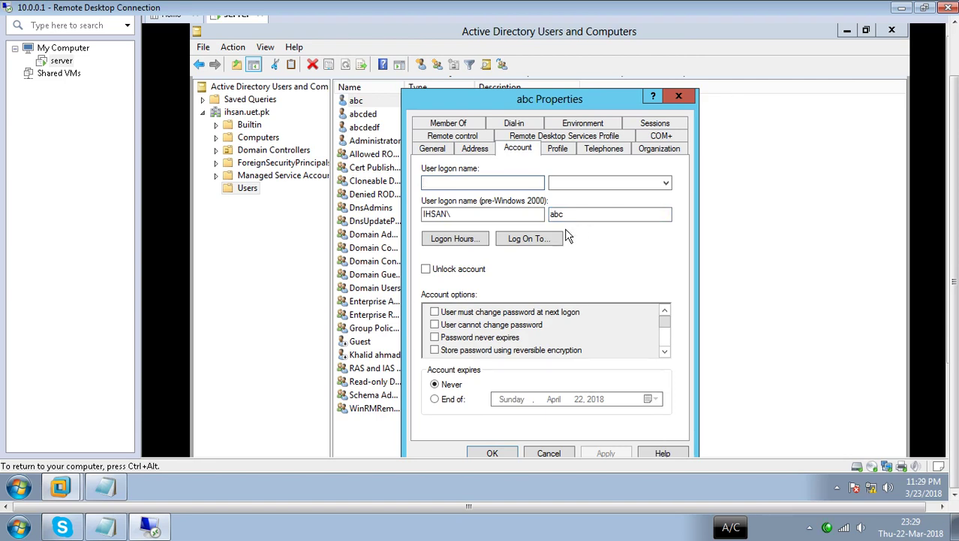
{"action": "left_click", "coordinate": [547, 241]}
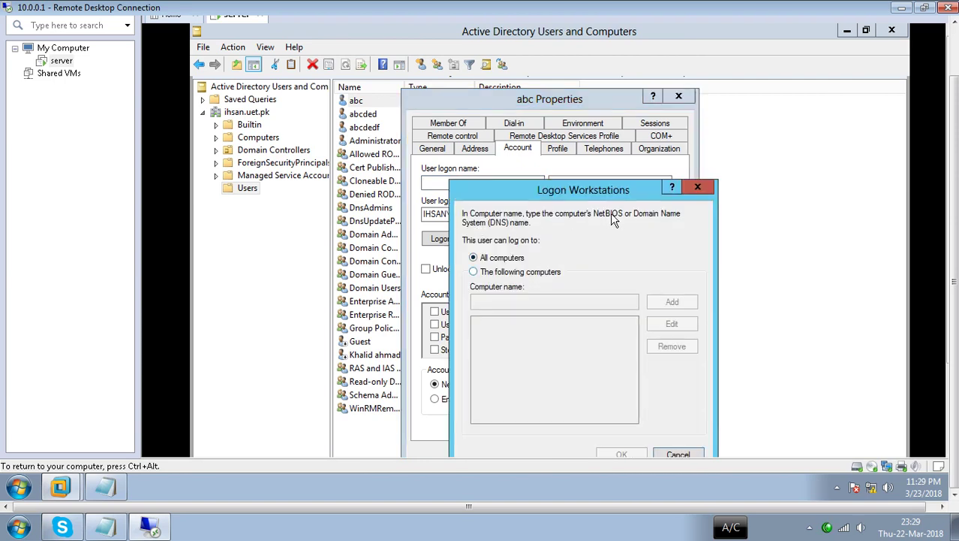
- Restrict abc's logon workstations to the computers pc1, pc2 and pc3
{"action": "left_click", "coordinate": [497, 274]}
{"action": "left_click", "coordinate": [537, 301]}
{"action": "type", "text": "pc1"}
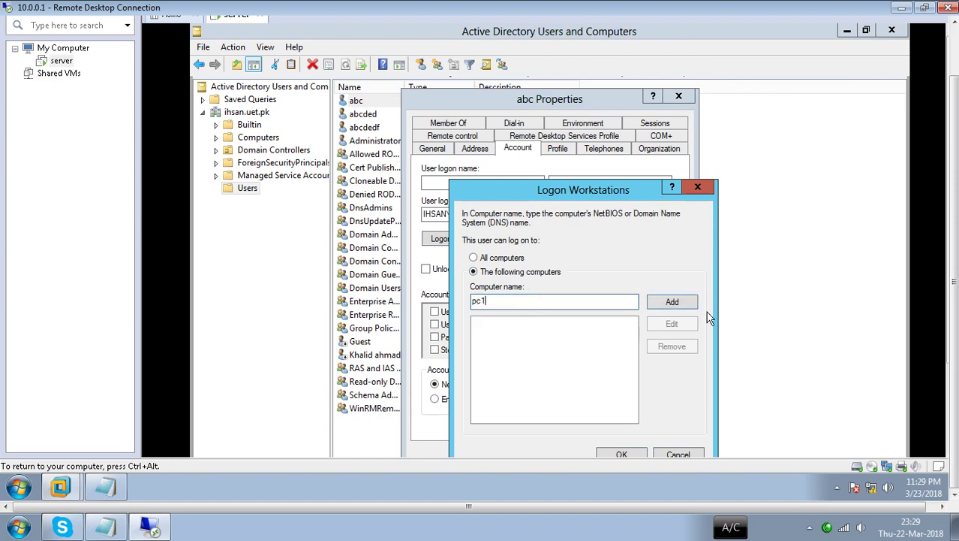
{"action": "left_click", "coordinate": [685, 306]}
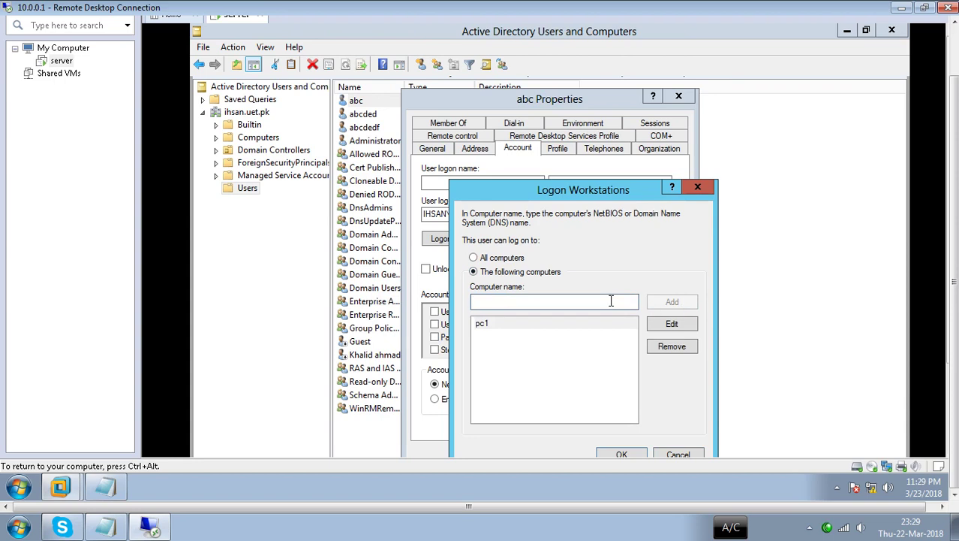
{"action": "type", "text": "pc2"}
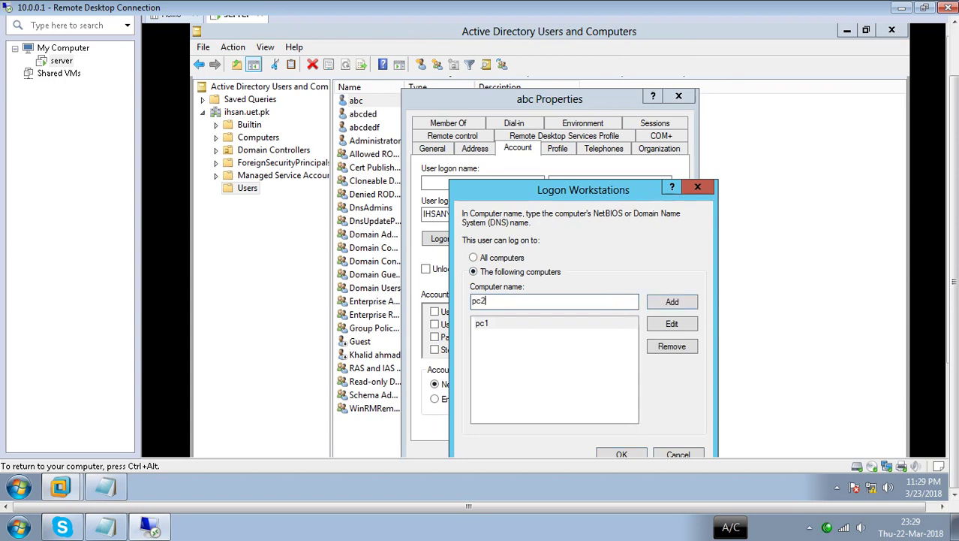
{"action": "left_click", "coordinate": [671, 302]}
{"action": "type", "text": "p"}
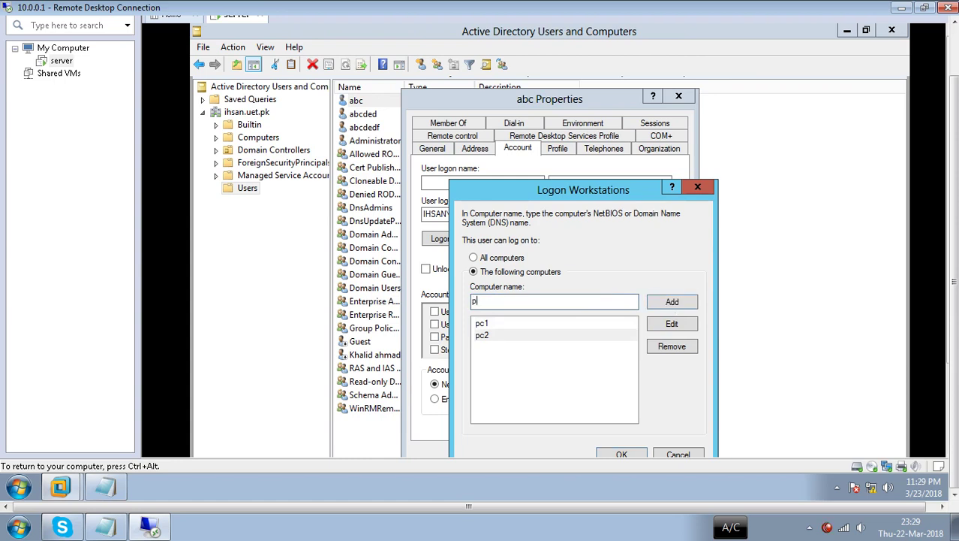
{"action": "type", "text": "c3"}
{"action": "left_click", "coordinate": [665, 303]}
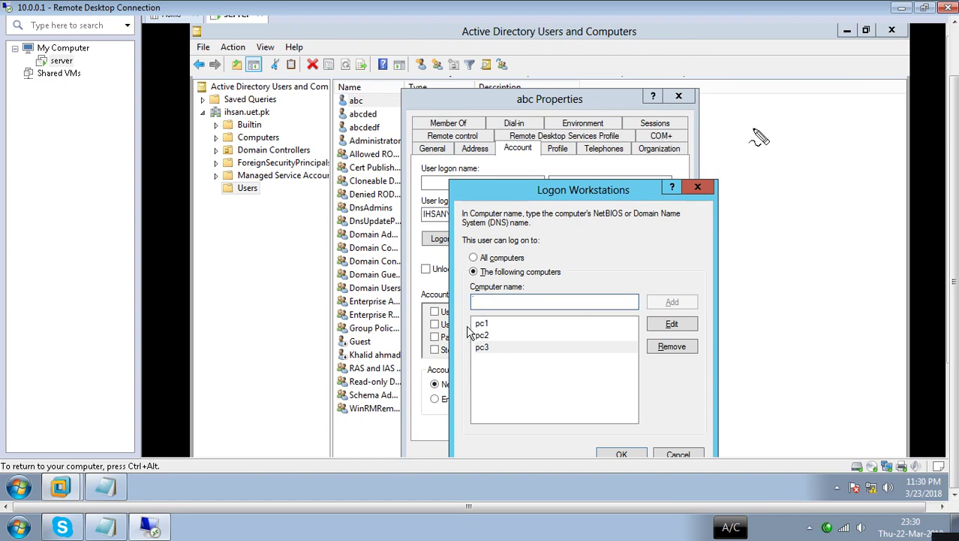
{"action": "mouse_move", "coordinate": [768, 99]}
{"action": "left_mouse_down"}
{"action": "mouse_move", "coordinate": [758, 112]}
{"action": "mouse_move", "coordinate": [759, 134]}
{"action": "mouse_move", "coordinate": [769, 114]}
{"action": "mouse_move", "coordinate": [769, 155]}
{"action": "mouse_move", "coordinate": [721, 169]}
{"action": "mouse_move", "coordinate": [798, 170]}
{"action": "mouse_move", "coordinate": [797, 157]}
{"action": "mouse_move", "coordinate": [769, 156]}
{"action": "mouse_move", "coordinate": [719, 234]}
{"action": "left_mouse_up"}
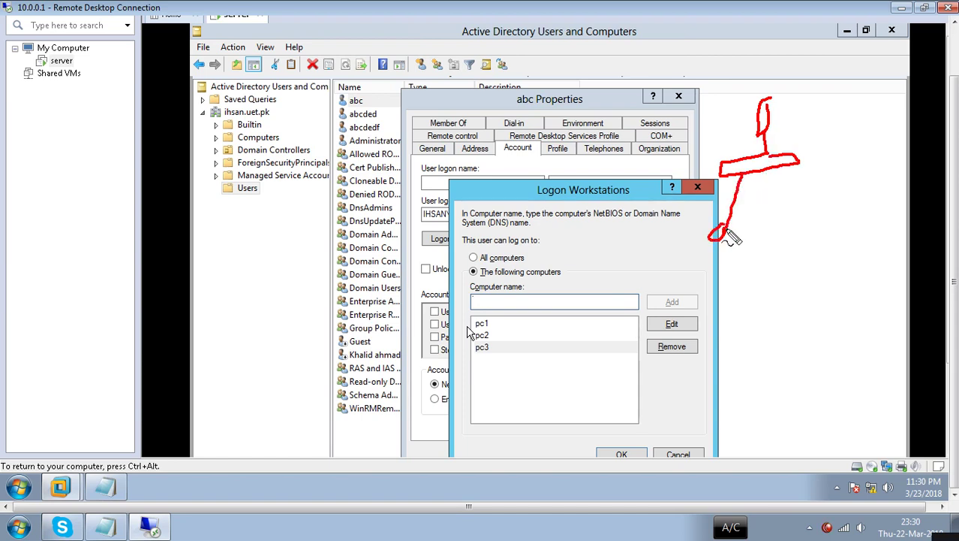
{"action": "mouse_move", "coordinate": [749, 186]}
{"action": "left_mouse_down"}
{"action": "mouse_move", "coordinate": [766, 240]}
{"action": "mouse_move", "coordinate": [777, 193]}
{"action": "mouse_move", "coordinate": [782, 208]}
{"action": "left_mouse_up"}
{"action": "mouse_move", "coordinate": [798, 165]}
{"action": "left_mouse_down"}
{"action": "mouse_move", "coordinate": [825, 218]}
{"action": "mouse_move", "coordinate": [833, 201]}
{"action": "mouse_move", "coordinate": [872, 214]}
{"action": "mouse_move", "coordinate": [863, 218]}
{"action": "left_mouse_up"}
{"action": "mouse_move", "coordinate": [773, 179]}
{"action": "left_mouse_down"}
{"action": "mouse_move", "coordinate": [824, 268]}
{"action": "mouse_move", "coordinate": [707, 326]}
{"action": "mouse_move", "coordinate": [824, 268]}
{"action": "left_mouse_up"}
{"action": "mouse_move", "coordinate": [749, 316]}
{"action": "left_mouse_down"}
{"action": "mouse_move", "coordinate": [739, 368]}
{"action": "mouse_move", "coordinate": [756, 350]}
{"action": "left_mouse_up"}
{"action": "left_click_drag", "start_coordinate": [776, 305], "coordinate": [799, 360]}
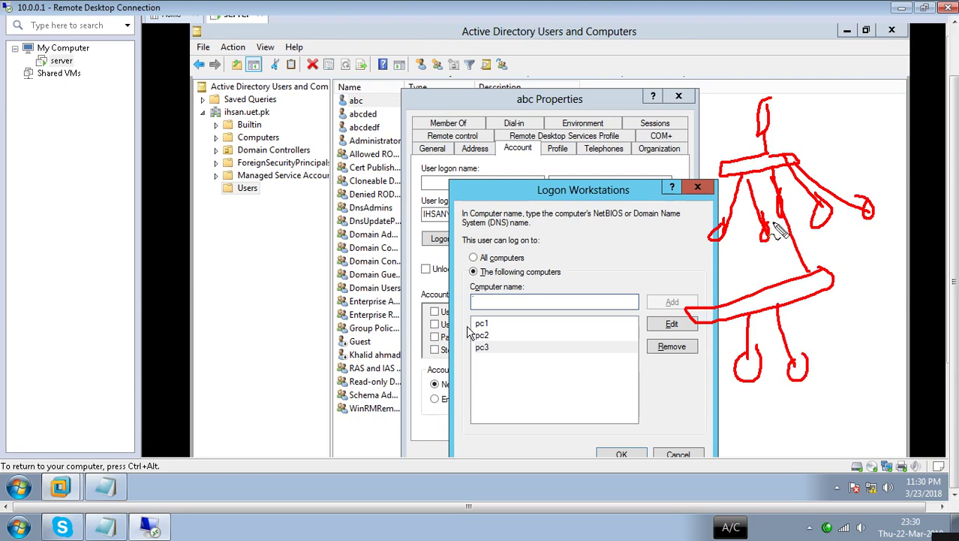
{"action": "mouse_move", "coordinate": [788, 219]}
{"action": "left_mouse_down"}
{"action": "mouse_move", "coordinate": [802, 256]}
{"action": "mouse_move", "coordinate": [750, 261]}
{"action": "mouse_move", "coordinate": [673, 235]}
{"action": "left_mouse_up"}
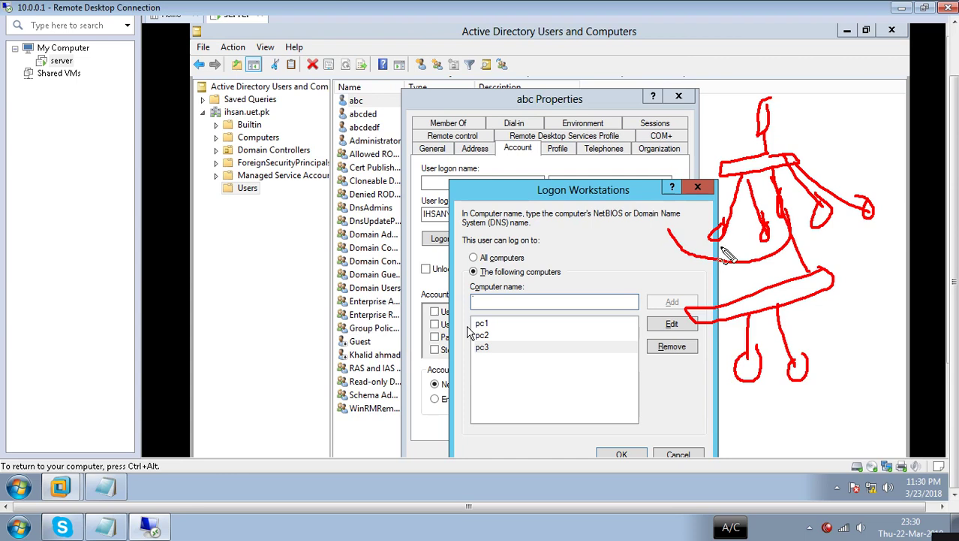
{"action": "left_click_drag", "start_coordinate": [827, 233], "coordinate": [871, 222]}
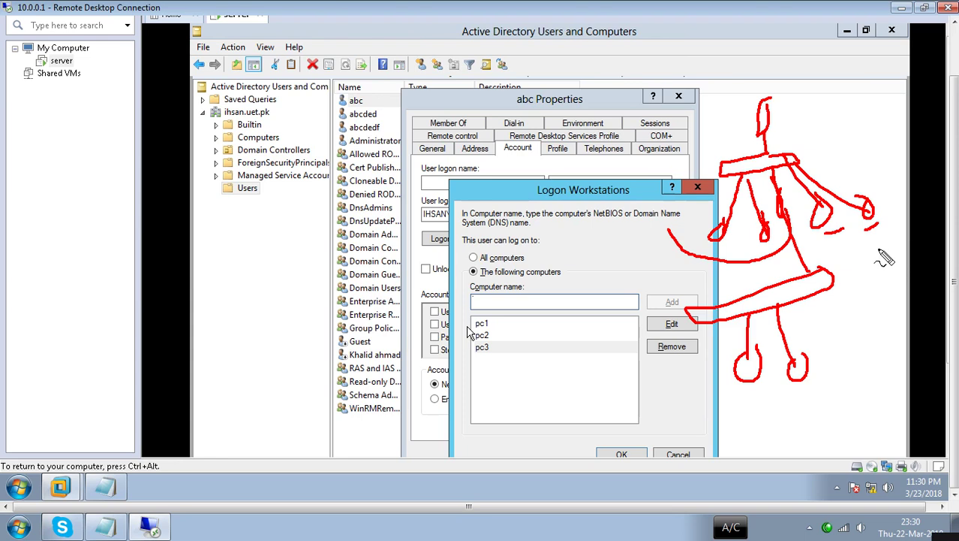
{"action": "left_click_drag", "start_coordinate": [776, 114], "coordinate": [791, 95]}
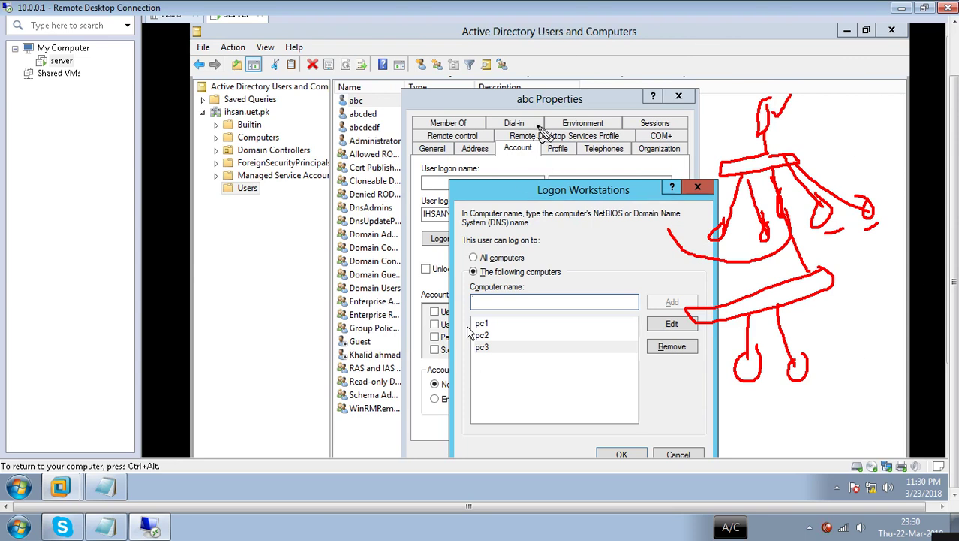
- Discard the workstation list, confirm Log On To shows All computers, then open abc's Logon Hours
{"action": "key", "text": "Escape"}
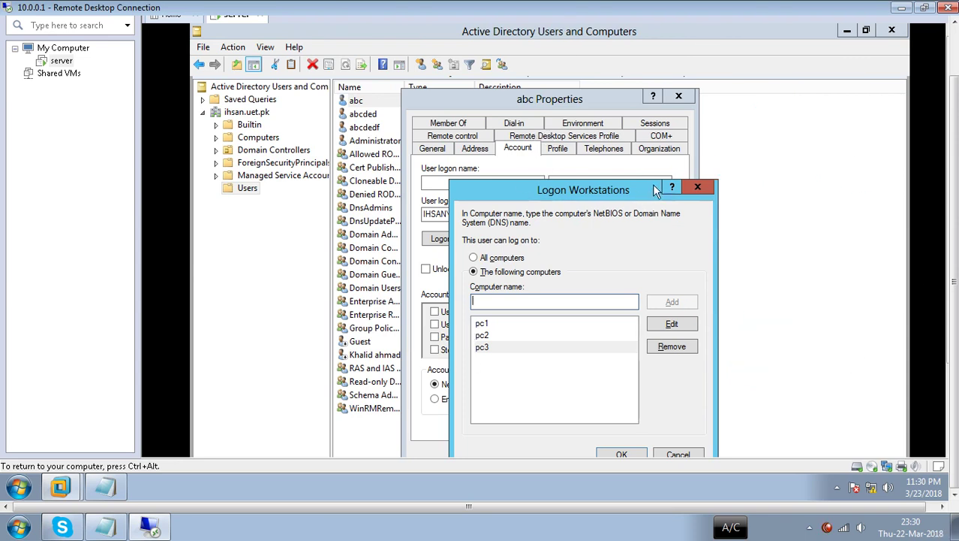
{"action": "left_click", "coordinate": [712, 189]}
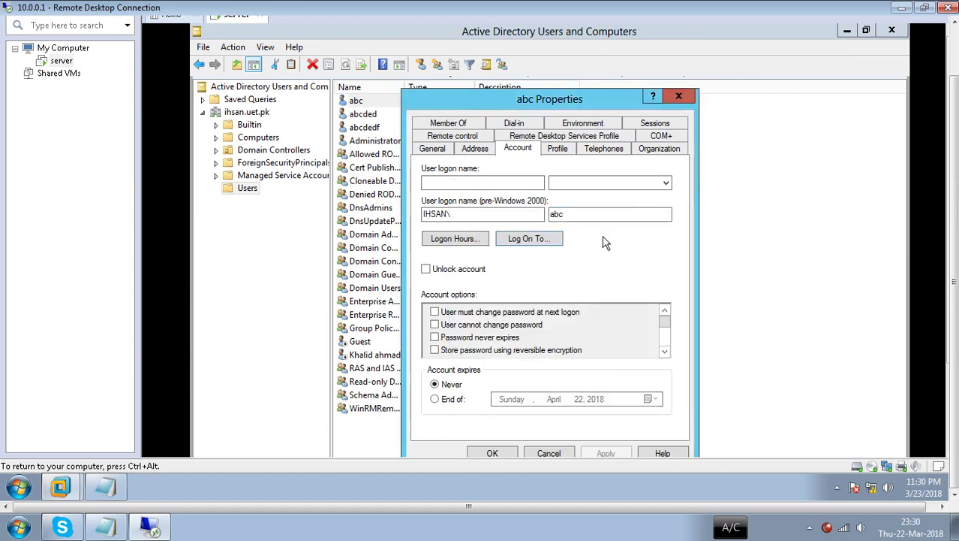
{"action": "left_click", "coordinate": [558, 239]}
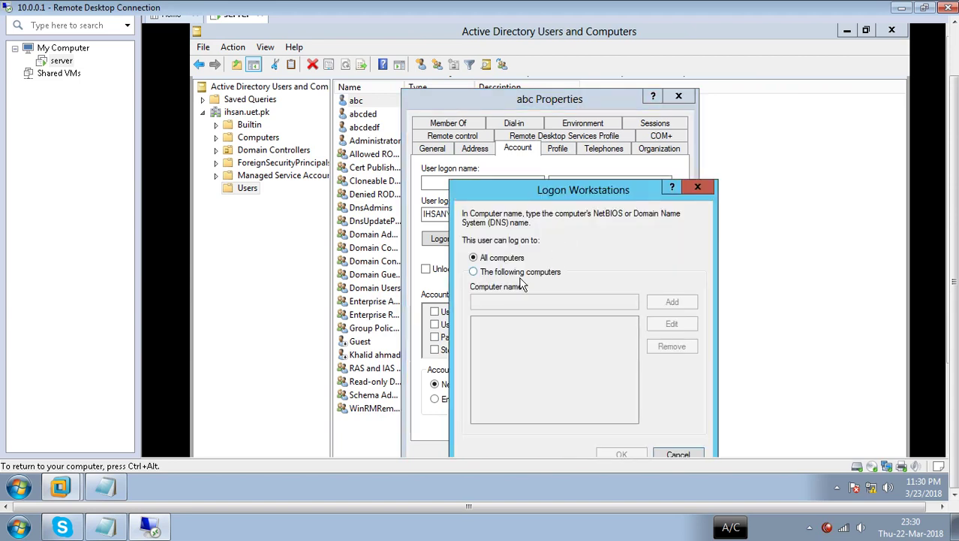
{"action": "left_click", "coordinate": [704, 191]}
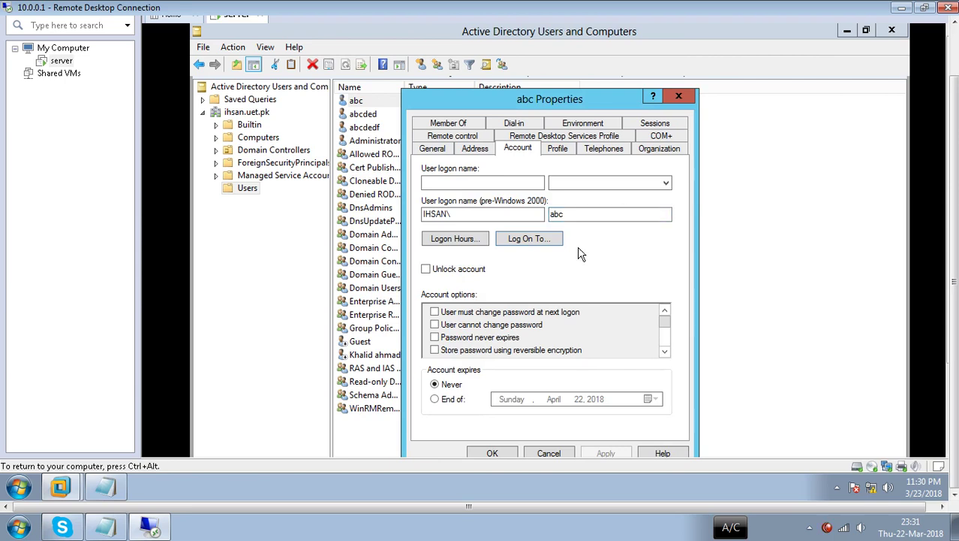
{"action": "left_click", "coordinate": [464, 242]}
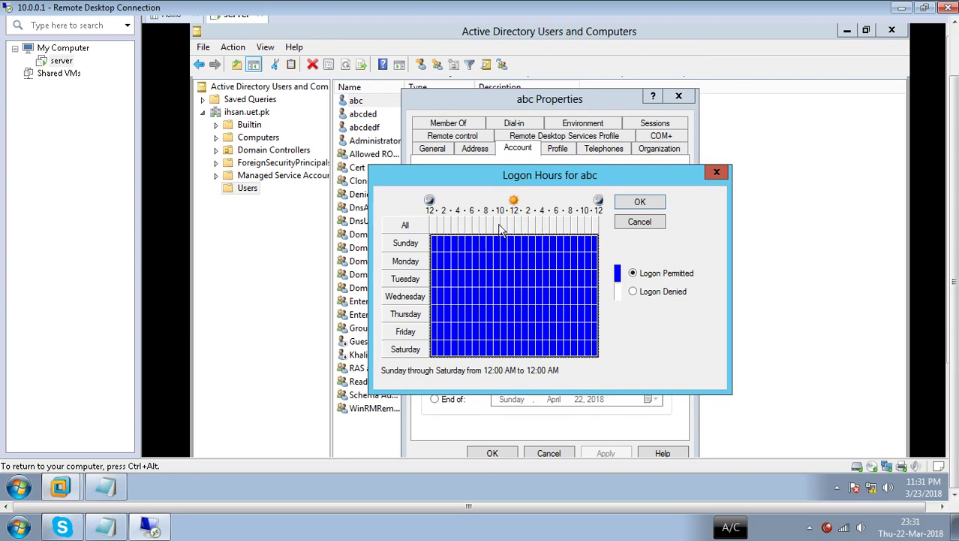
- Deny logon from 12–8 AM and 4 PM–12 AM for every day in abc's Logon Hours
{"action": "left_click", "coordinate": [484, 245]}
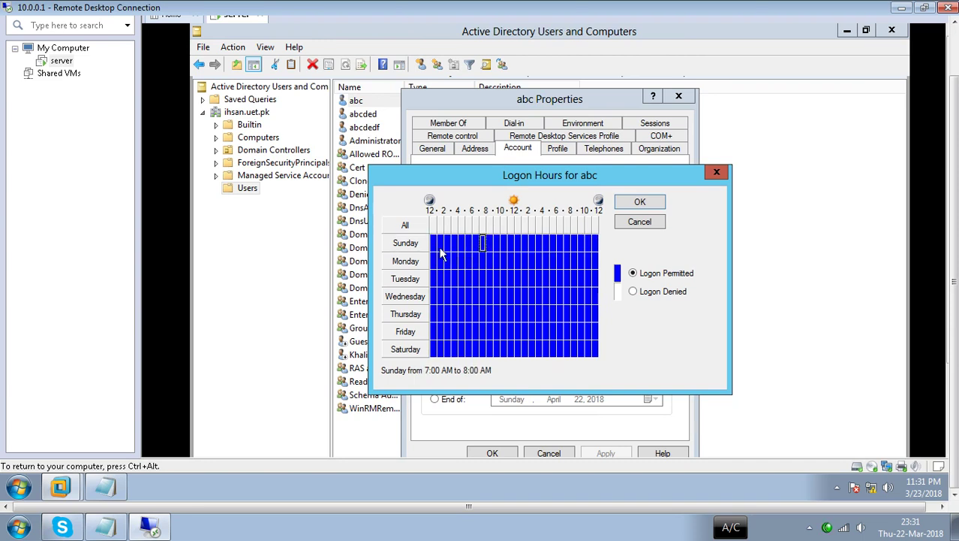
{"action": "left_click_drag", "start_coordinate": [436, 243], "coordinate": [488, 365]}
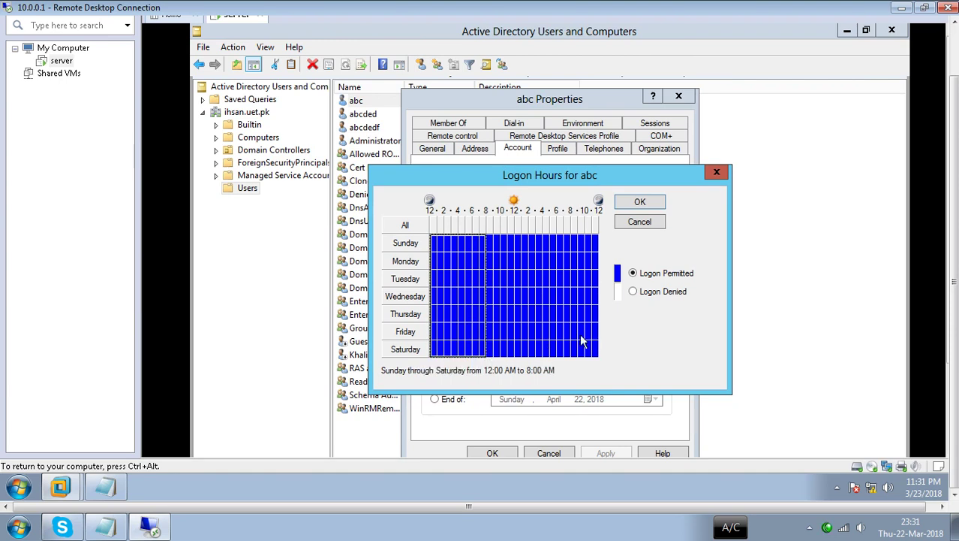
{"action": "left_click", "coordinate": [632, 293]}
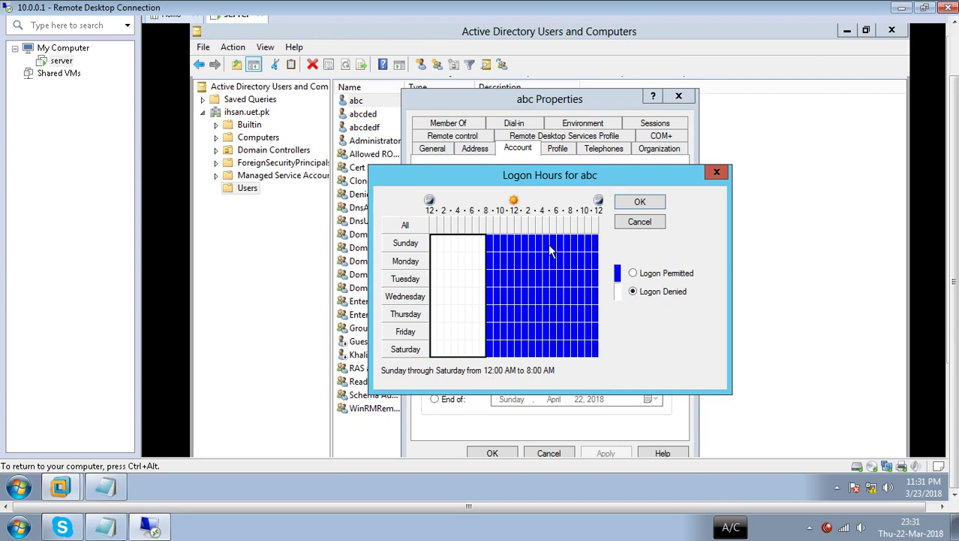
{"action": "left_click_drag", "start_coordinate": [548, 252], "coordinate": [556, 261]}
{"action": "left_click_drag", "start_coordinate": [589, 331], "coordinate": [599, 354]}
{"action": "left_click", "coordinate": [633, 293]}
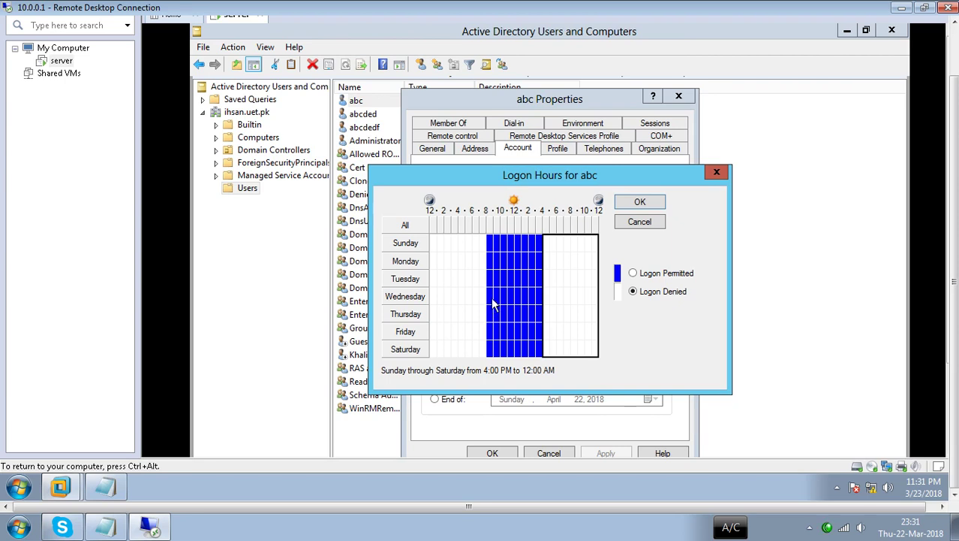
- Spot-check the Tuesday, Sunday and Wednesday hours on the grid, then confirm the new logon hours
{"action": "left_click_drag", "start_coordinate": [483, 278], "coordinate": [469, 282]}
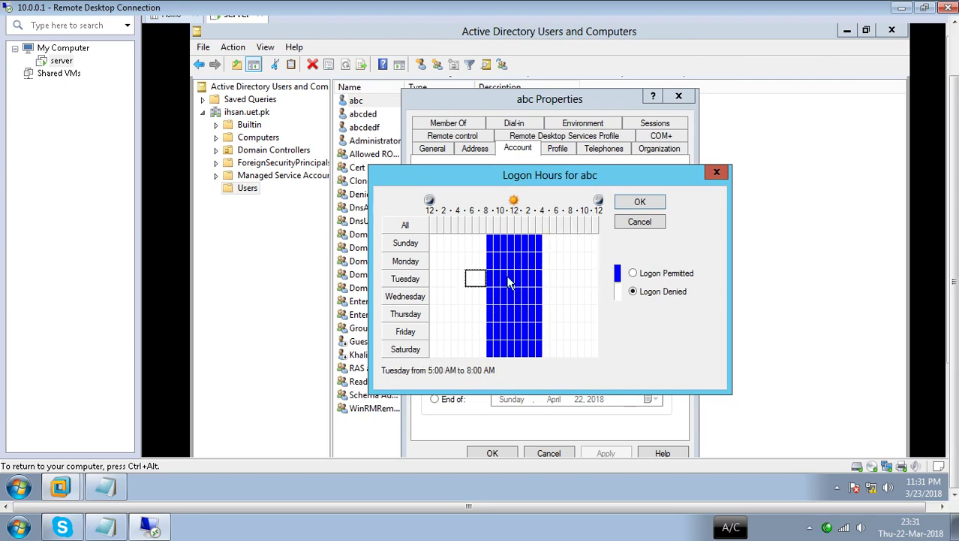
{"action": "left_click", "coordinate": [537, 241]}
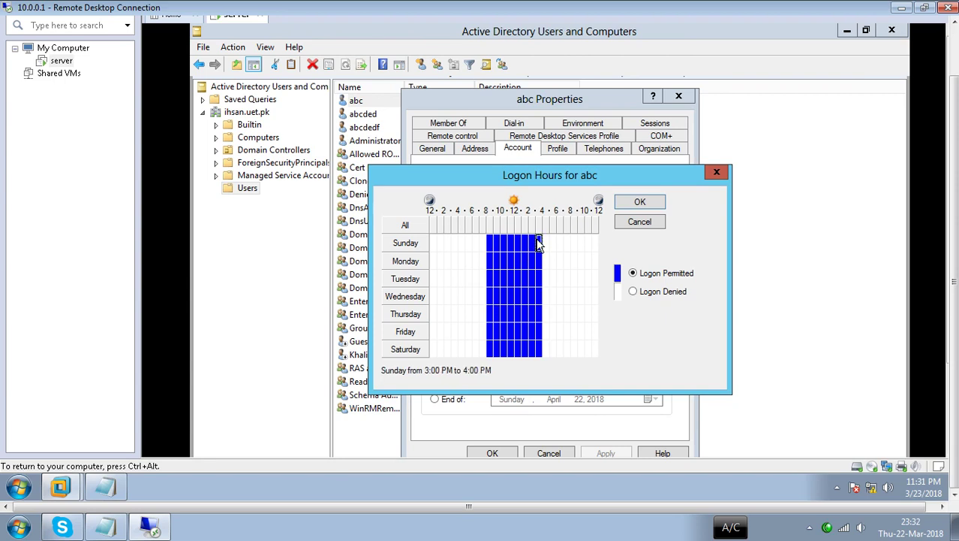
{"action": "left_click", "coordinate": [526, 296]}
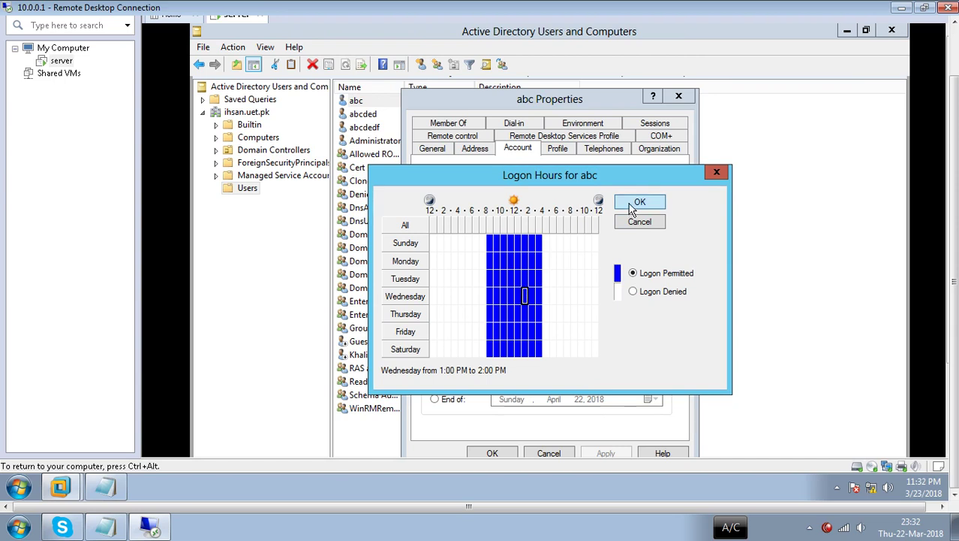
{"action": "left_click", "coordinate": [635, 202]}
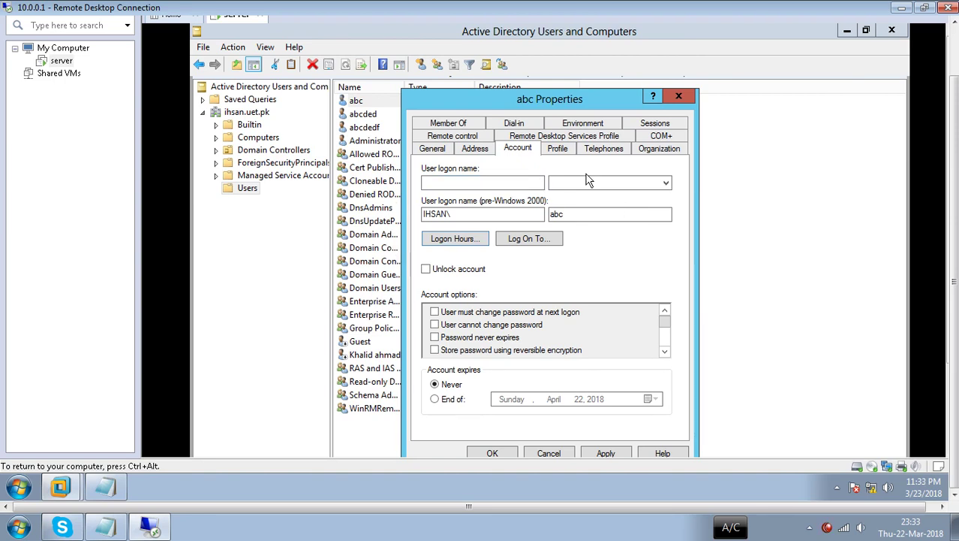
- Tick Unlock account on abc's Account tab, leaving it checked after toggling it off and on
{"action": "left_click", "coordinate": [425, 270]}
{"action": "left_click", "coordinate": [426, 270]}
{"action": "left_click", "coordinate": [426, 270]}
- Make abc's account expire at end of April 22, 2018, then view the Profile page
{"action": "left_click", "coordinate": [440, 403]}
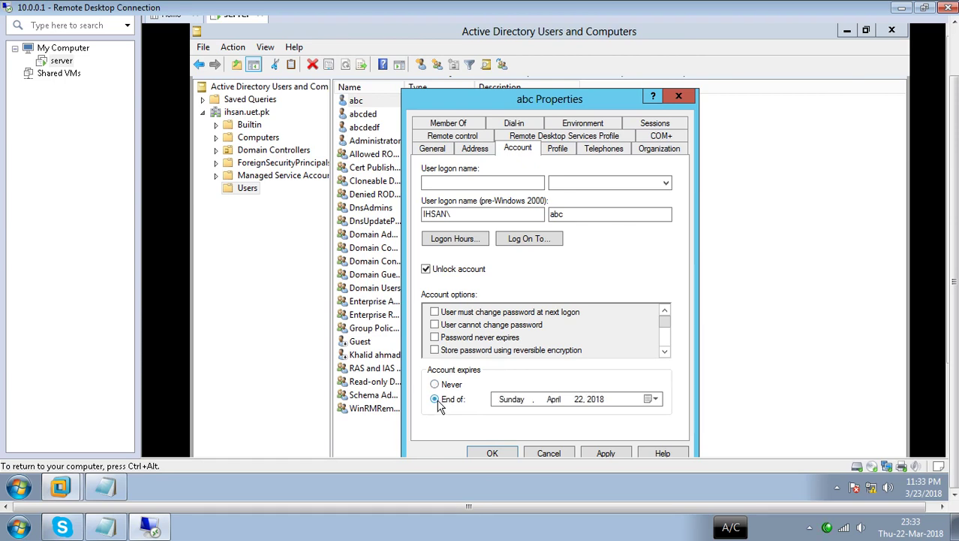
{"action": "left_click", "coordinate": [523, 404]}
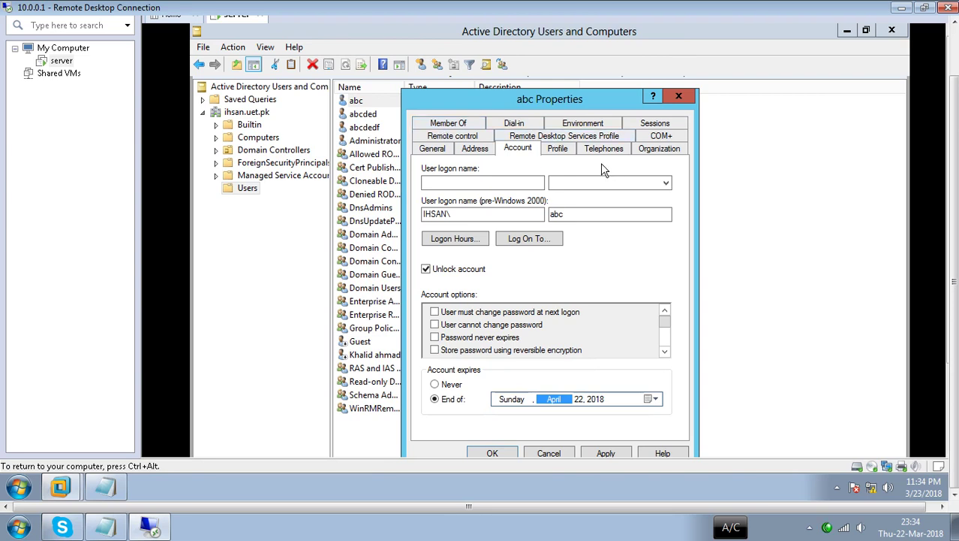
{"action": "left_click", "coordinate": [567, 151]}
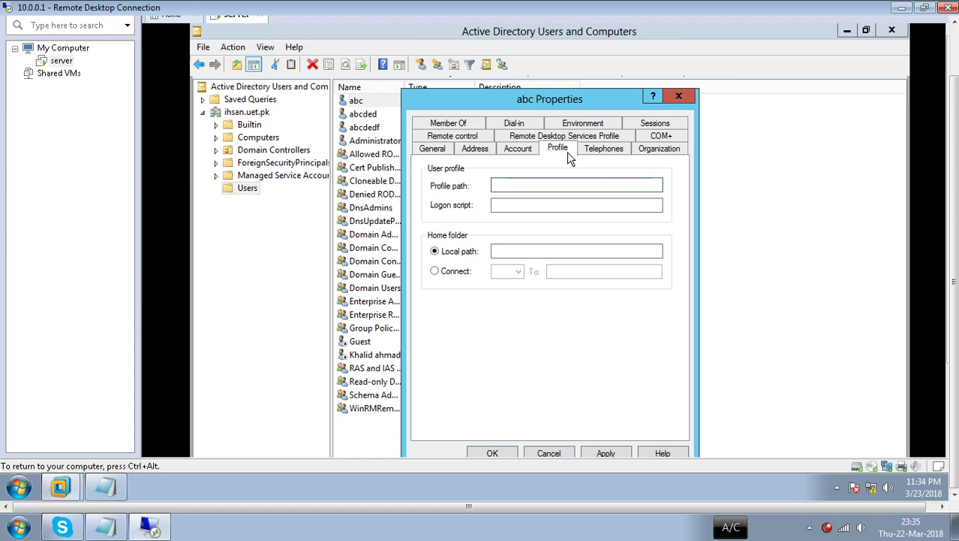
- Browse abc's Telephones, Organization, Remote control, Address, Remote Desktop Services profile and Member Of pages
{"action": "left_click", "coordinate": [601, 154]}
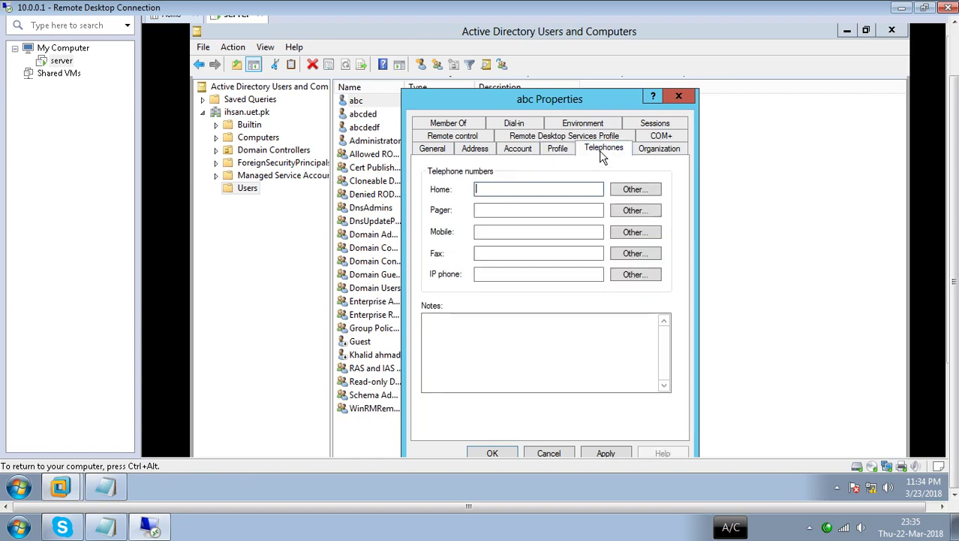
{"action": "left_click", "coordinate": [668, 153]}
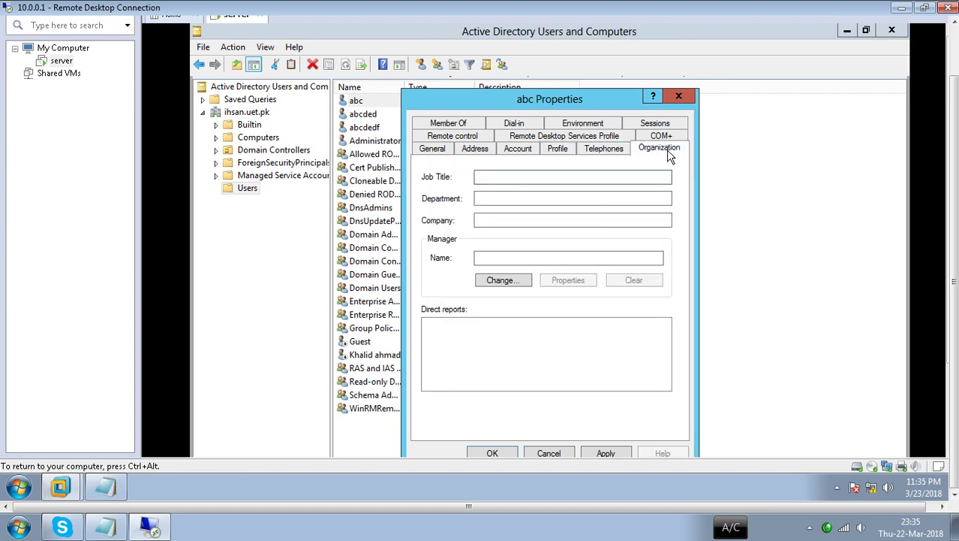
{"action": "left_click", "coordinate": [447, 137]}
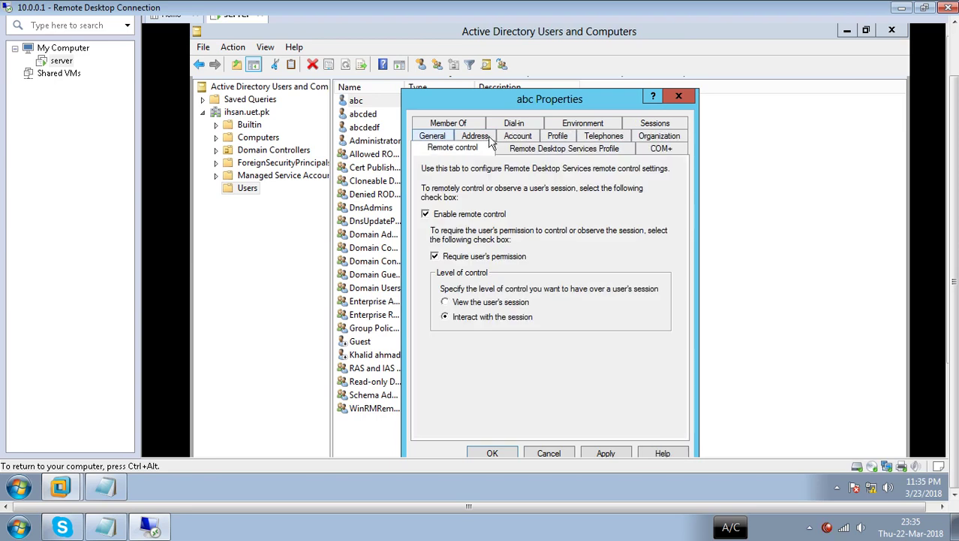
{"action": "left_click", "coordinate": [477, 137]}
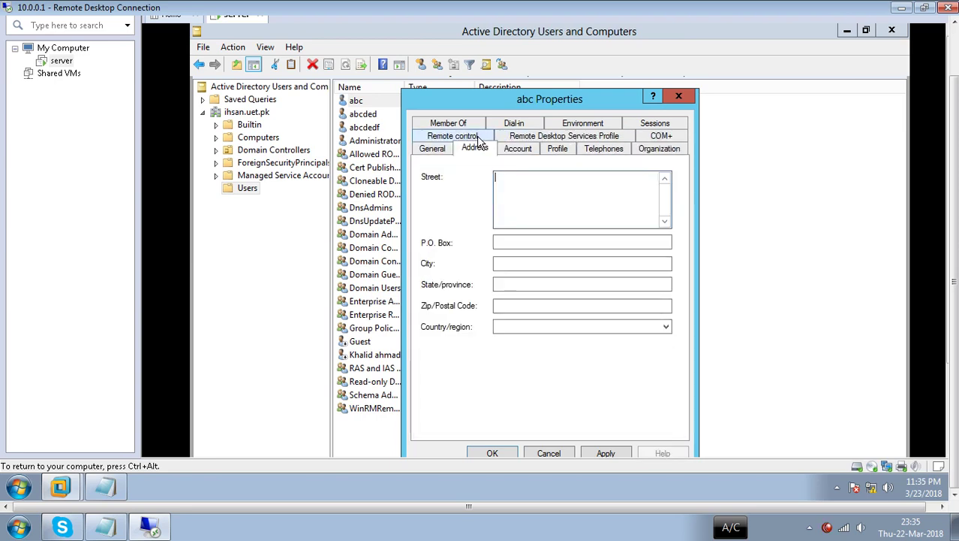
{"action": "left_click", "coordinate": [536, 139]}
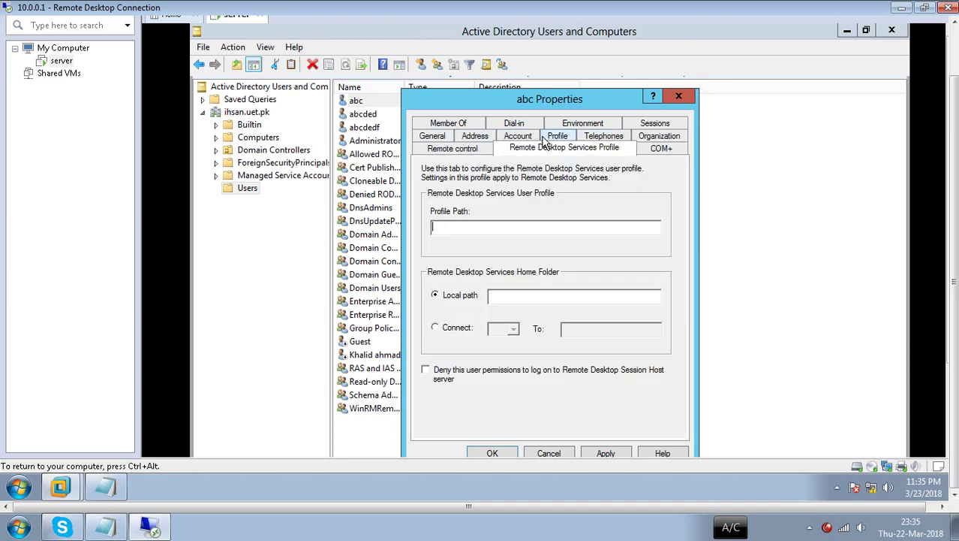
{"action": "left_click", "coordinate": [655, 137]}
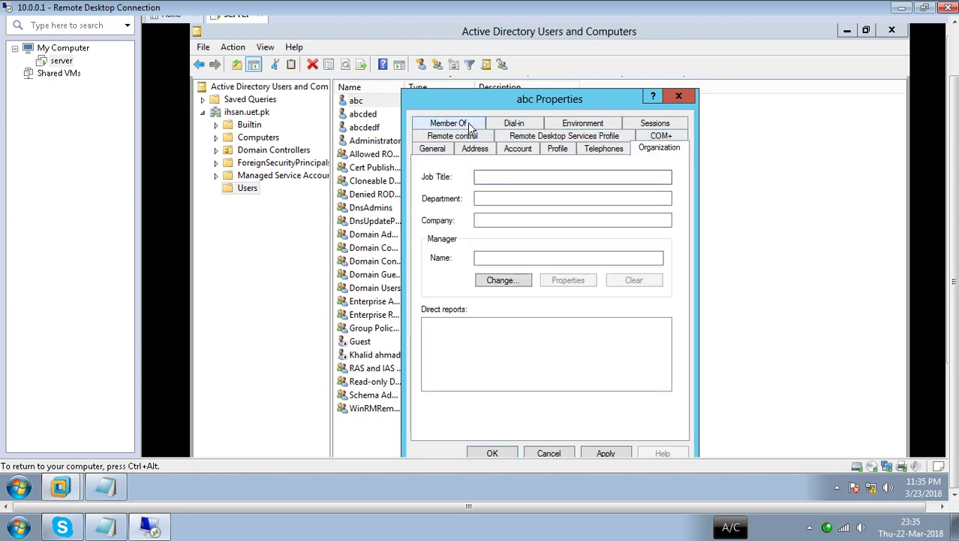
{"action": "left_click", "coordinate": [471, 126]}
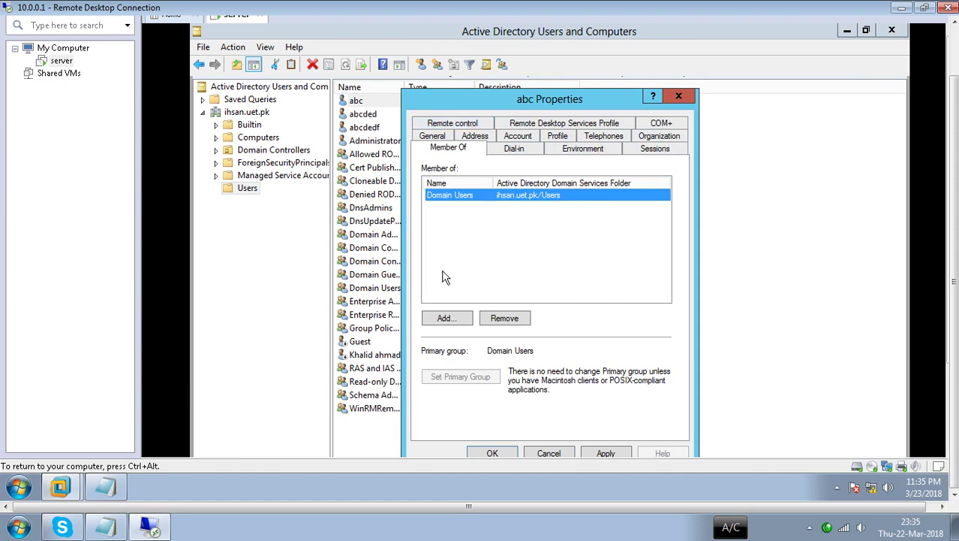
- Open the group picker and advanced search, cancel without adding, and close abc's properties
{"action": "left_click", "coordinate": [445, 318]}
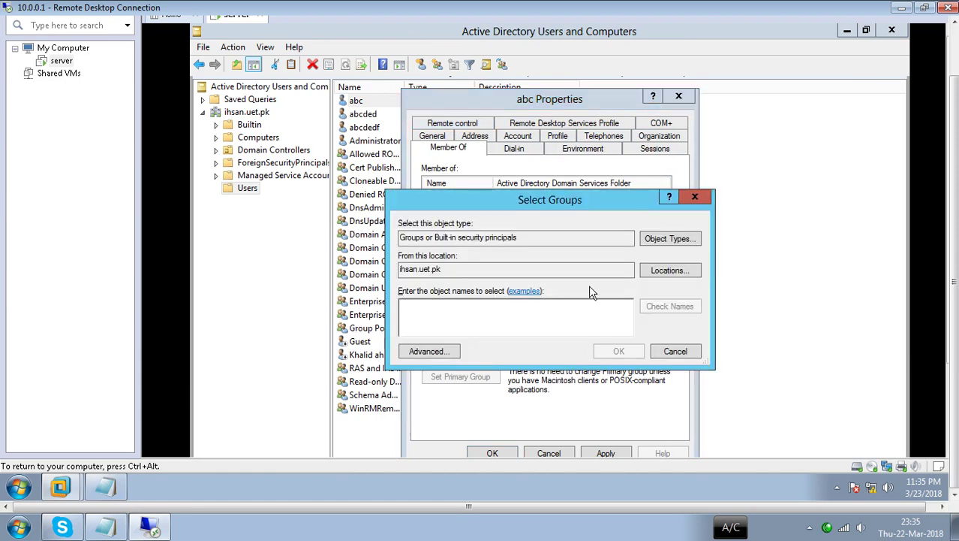
{"action": "left_click", "coordinate": [447, 351]}
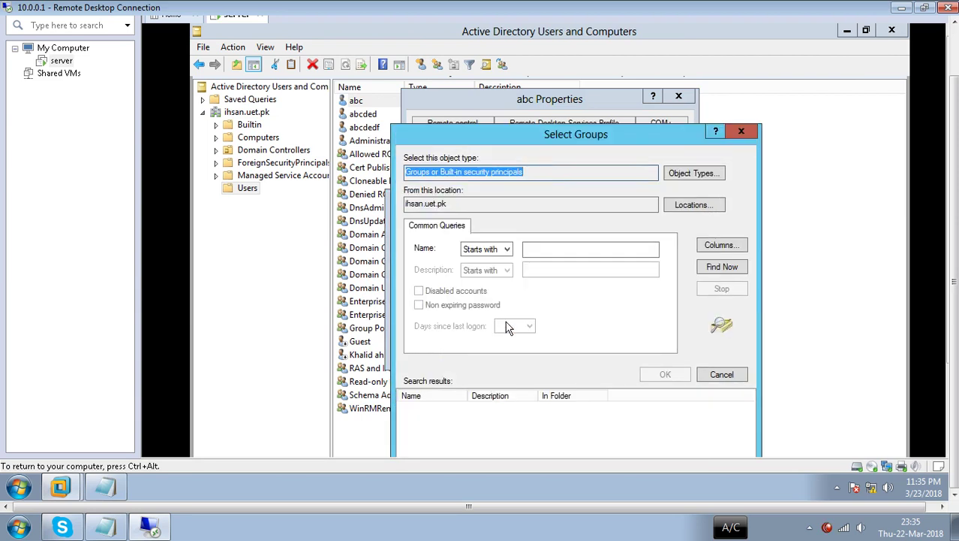
{"action": "left_click", "coordinate": [743, 133]}
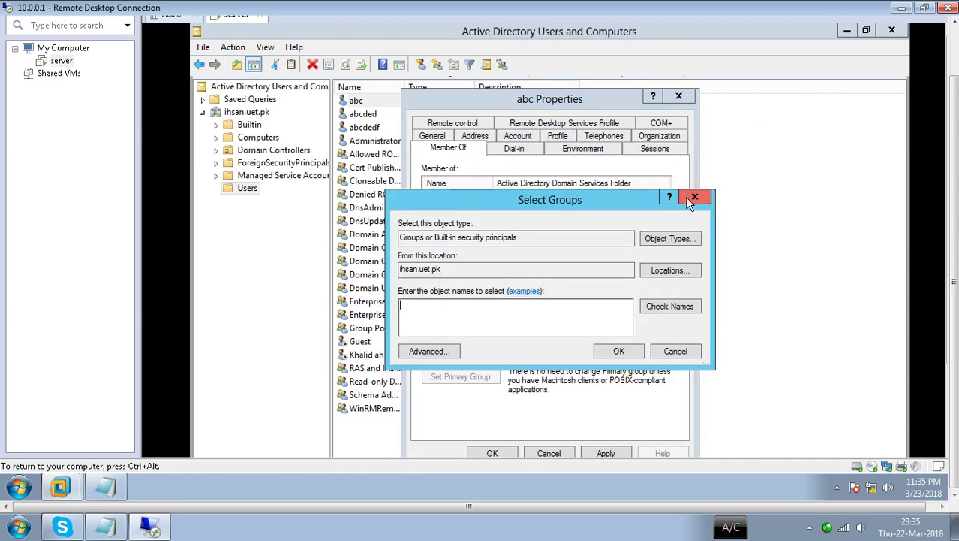
{"action": "left_click", "coordinate": [694, 197]}
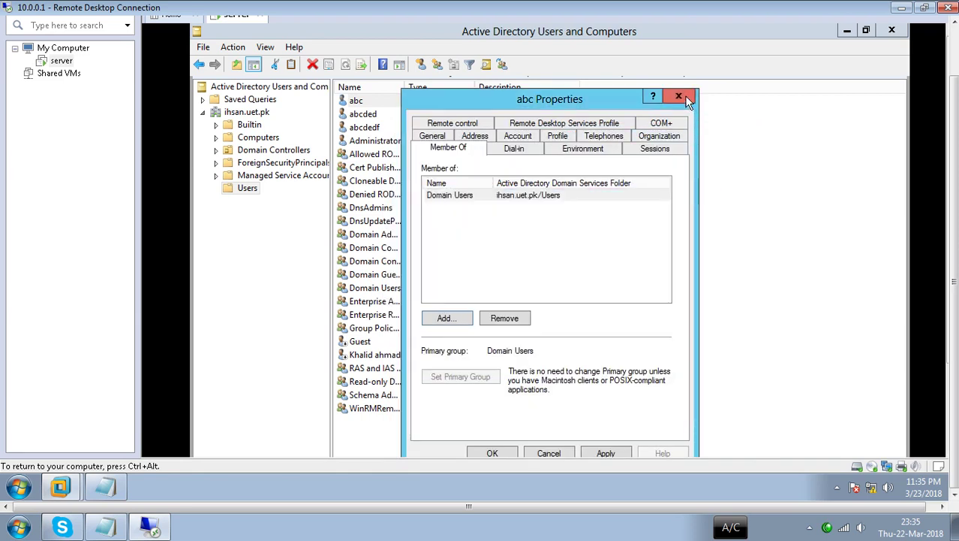
{"action": "left_click", "coordinate": [679, 97]}
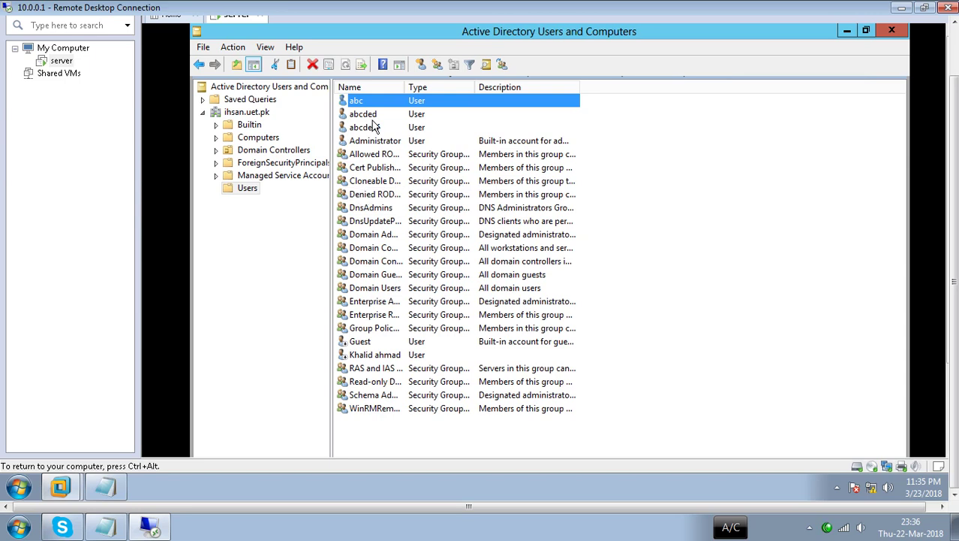
- Open abc's Properties and start adding a group from the Member Of page's advanced search
{"action": "right_click", "coordinate": [359, 103]}
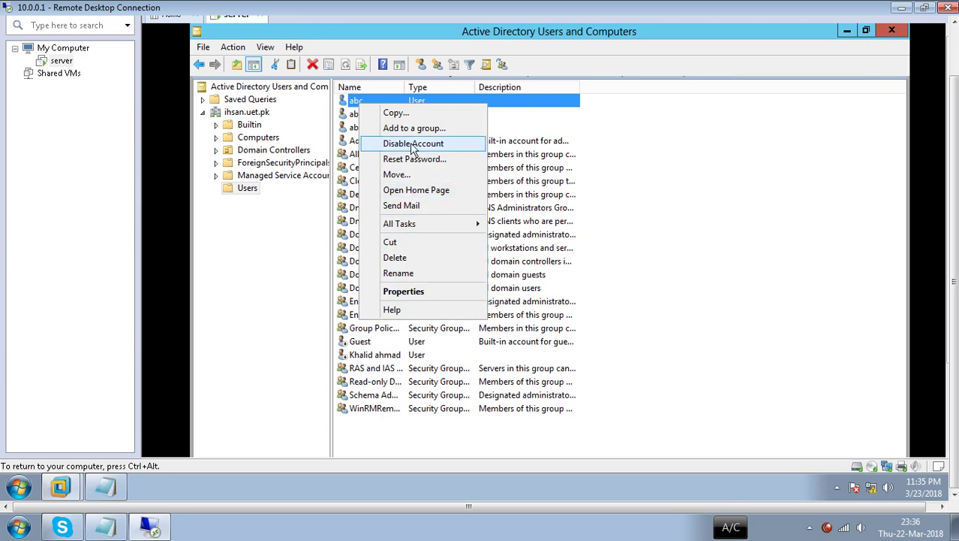
{"action": "left_click", "coordinate": [419, 293]}
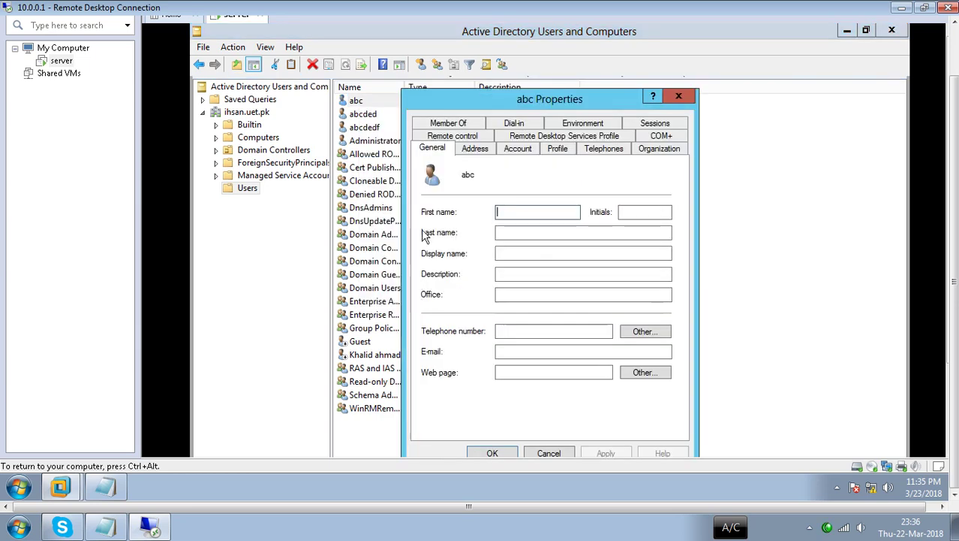
{"action": "left_click", "coordinate": [448, 124]}
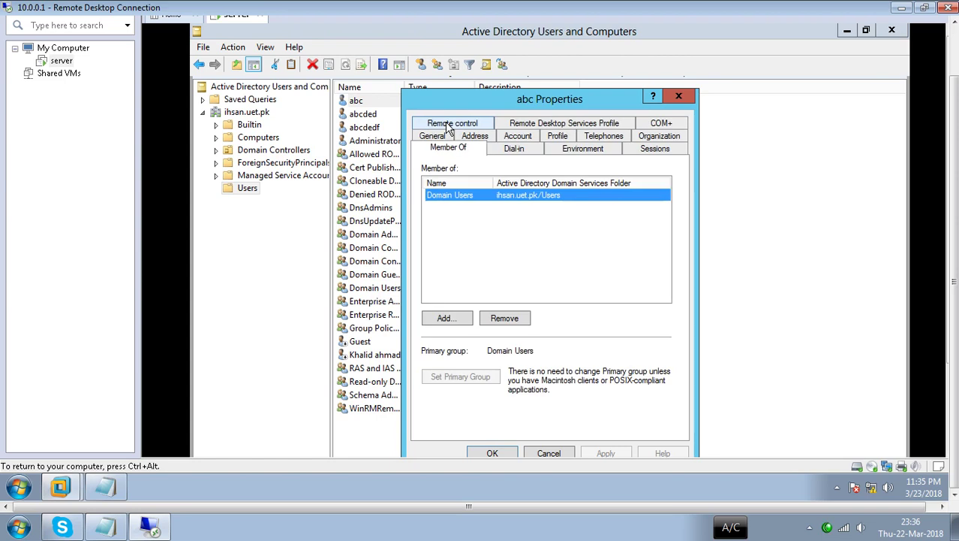
{"action": "left_click", "coordinate": [446, 319]}
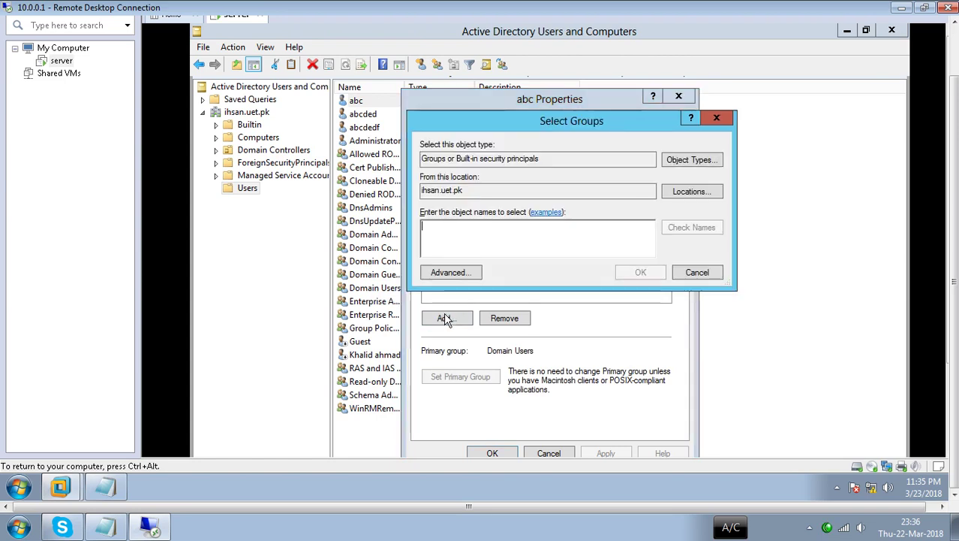
{"action": "left_click", "coordinate": [455, 272]}
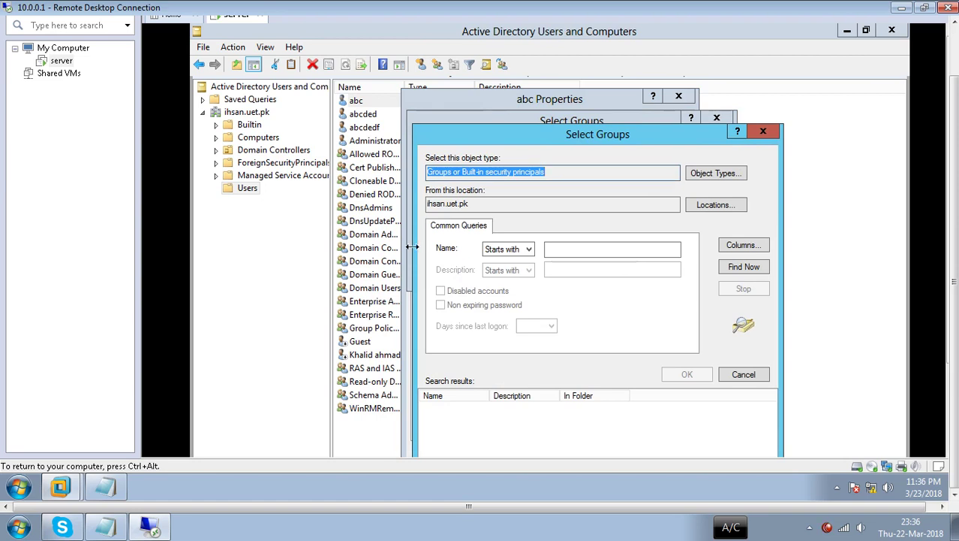
- Find all domain groups and add abc to Distributed COM Users, keeping default locations and object types
{"action": "left_click", "coordinate": [739, 274]}
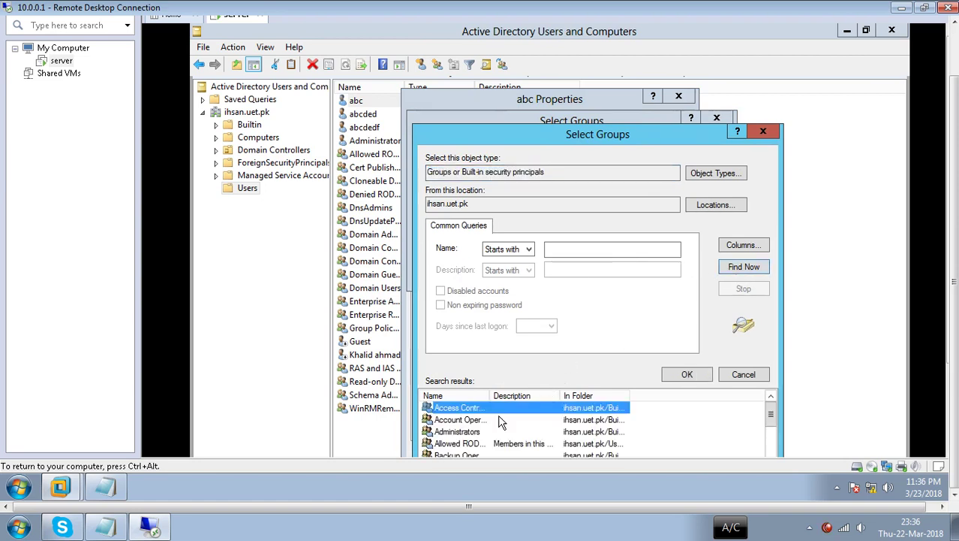
{"action": "scroll", "coordinate": [470, 424], "scroll_direction": "down", "scroll_amount": 3}
{"action": "left_click", "coordinate": [451, 420]}
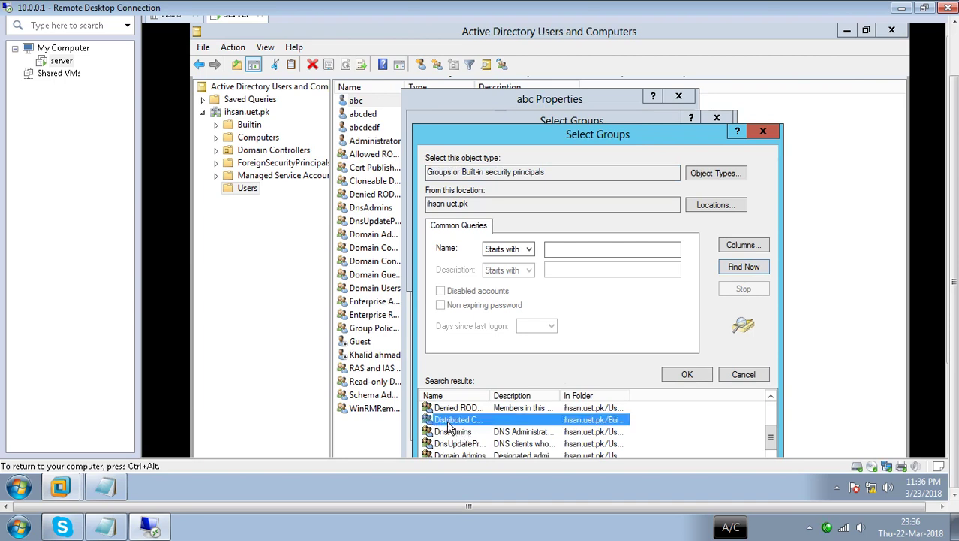
{"action": "left_click", "coordinate": [686, 373]}
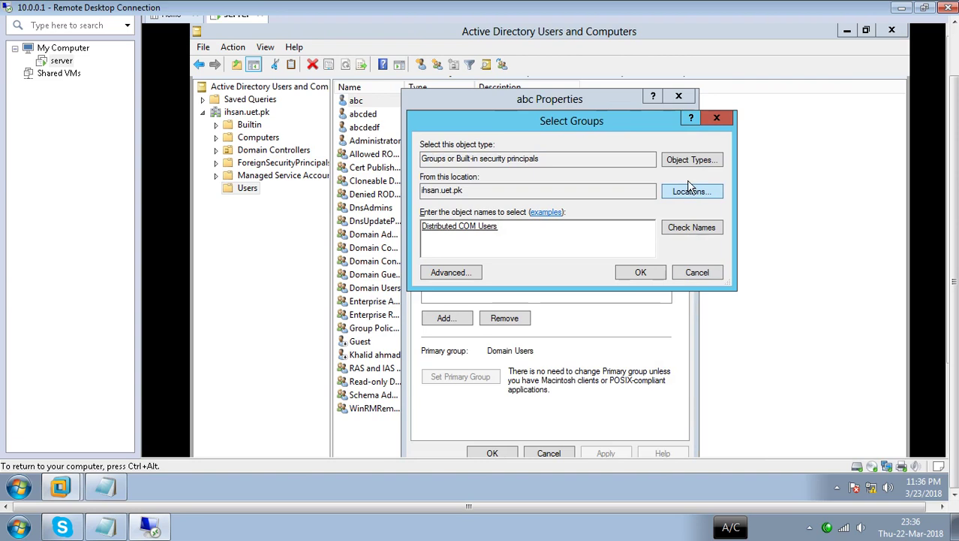
{"action": "left_click", "coordinate": [686, 192]}
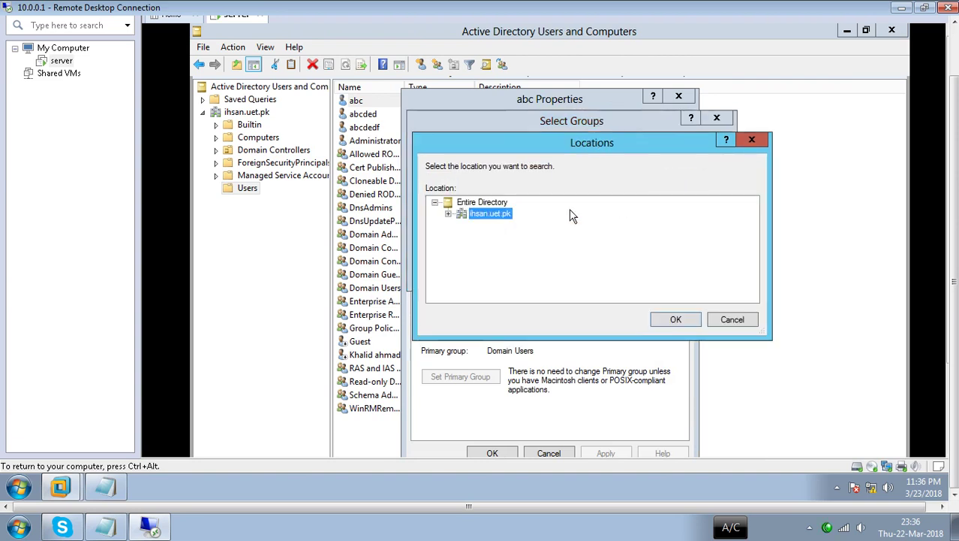
{"action": "left_click", "coordinate": [747, 141]}
{"action": "left_click", "coordinate": [687, 163]}
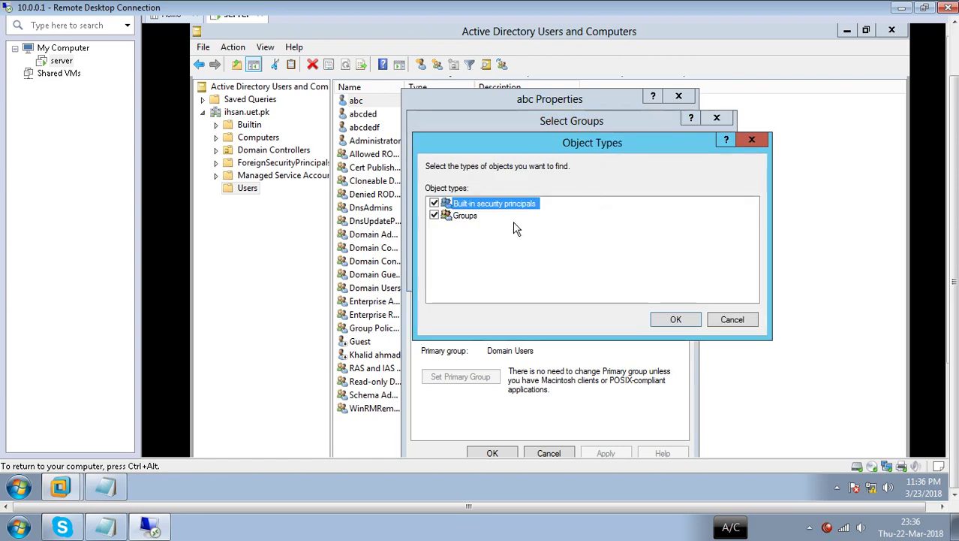
{"action": "left_click", "coordinate": [753, 141]}
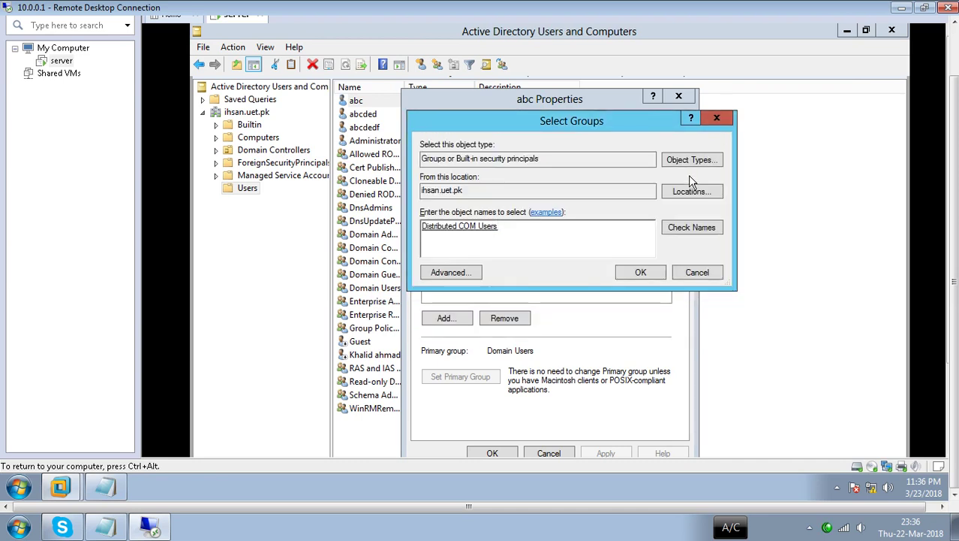
{"action": "left_click", "coordinate": [642, 275]}
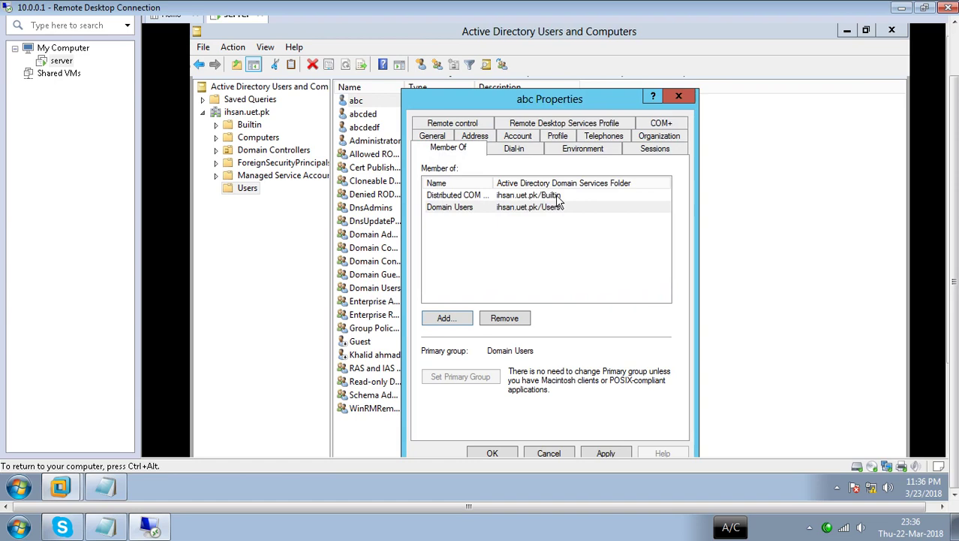
- Review abc's Dial-in, Environment, Sessions, Member Of, Organization, Profile and COM+ pages, then close properties
{"action": "left_click", "coordinate": [523, 150]}
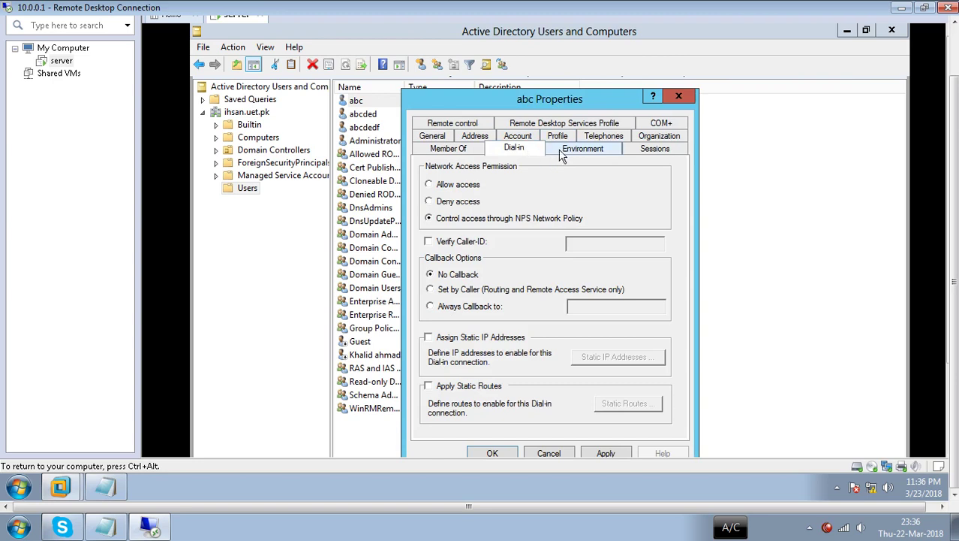
{"action": "left_click", "coordinate": [584, 153]}
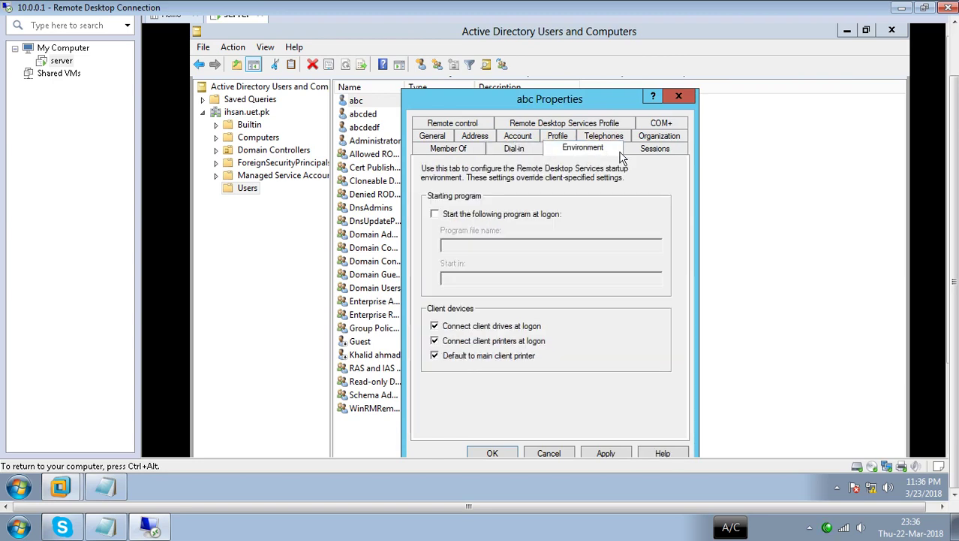
{"action": "left_click", "coordinate": [663, 153]}
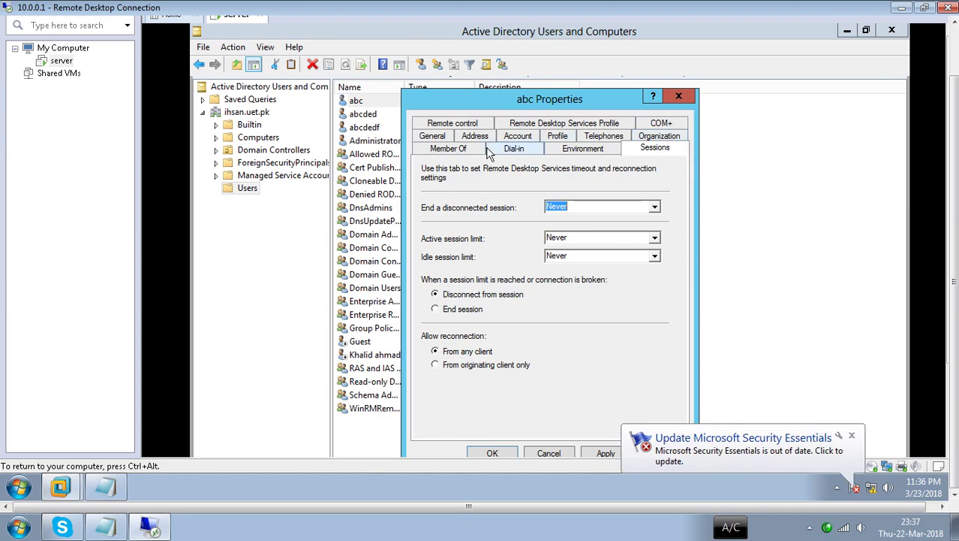
{"action": "left_click", "coordinate": [454, 151]}
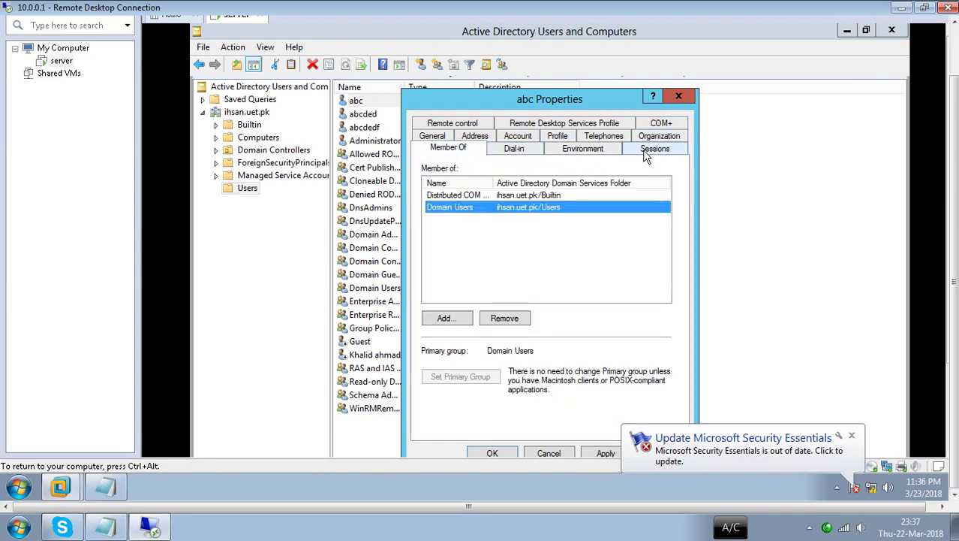
{"action": "left_click", "coordinate": [650, 140]}
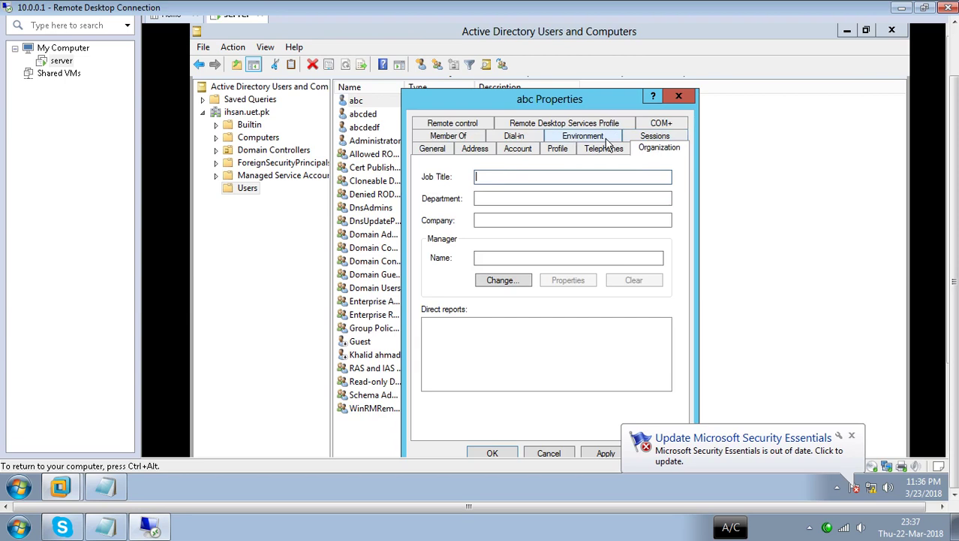
{"action": "left_click", "coordinate": [557, 149]}
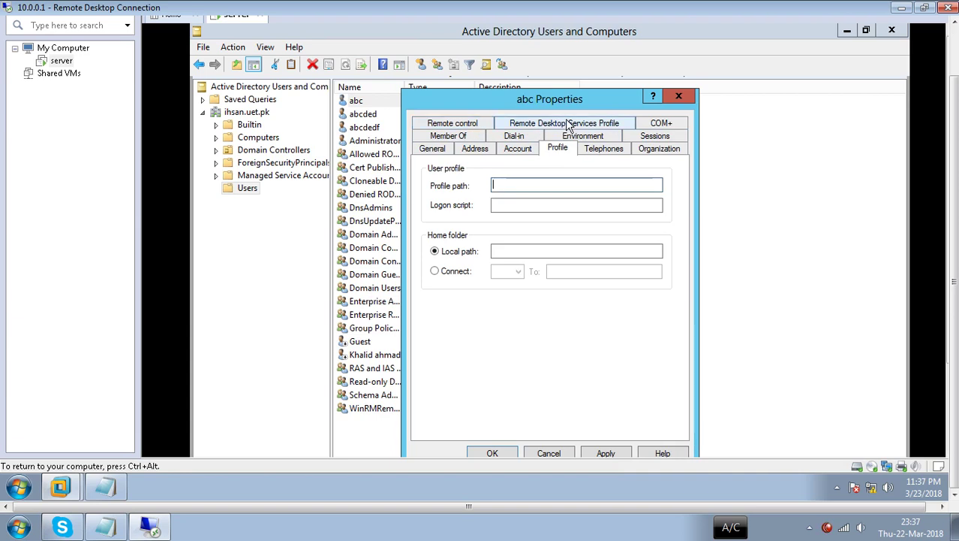
{"action": "left_click", "coordinate": [658, 125]}
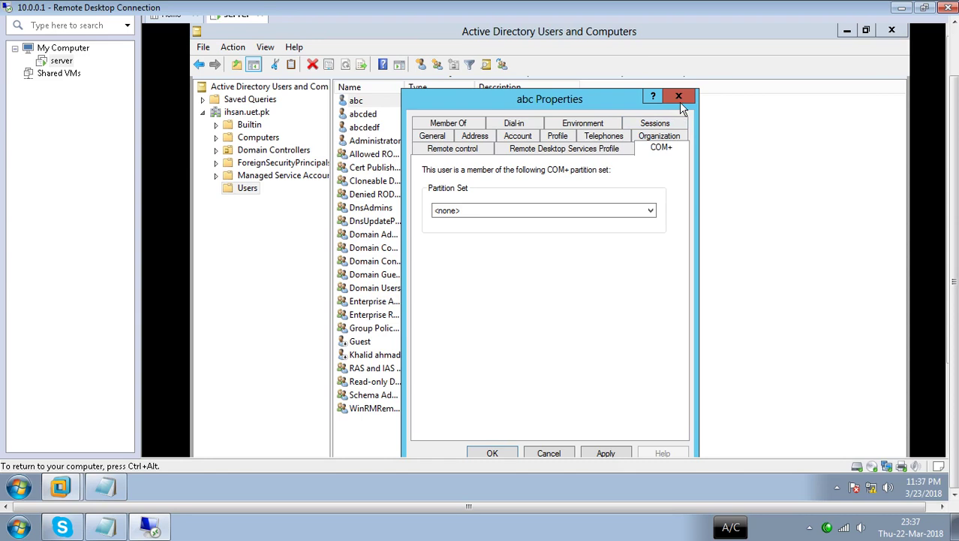
{"action": "left_click", "coordinate": [678, 96]}
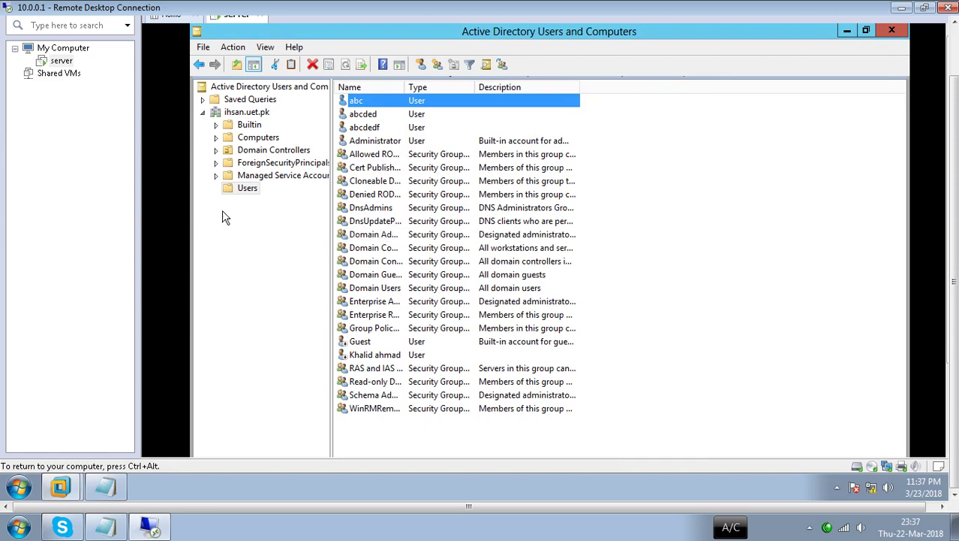
{"action": "right_click", "coordinate": [355, 103]}
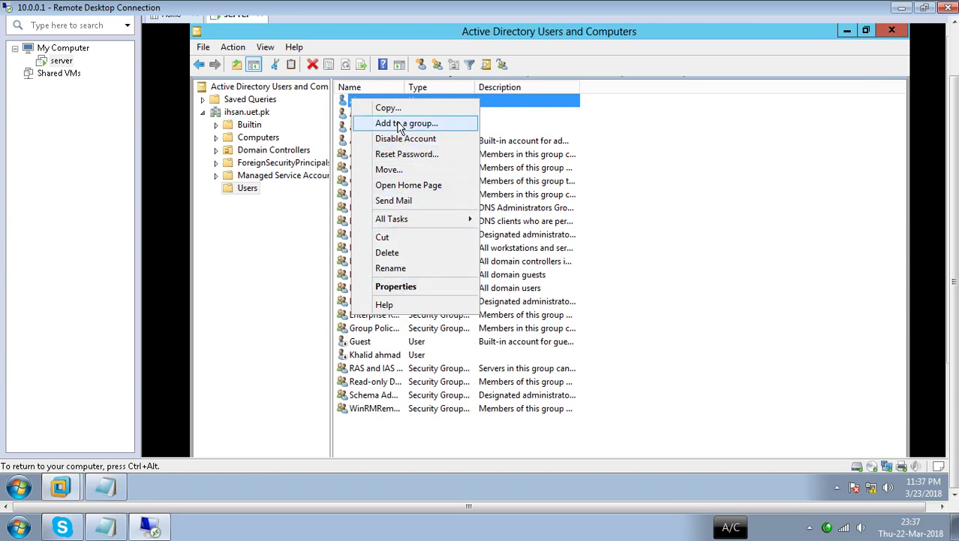
{"action": "left_click", "coordinate": [231, 284]}
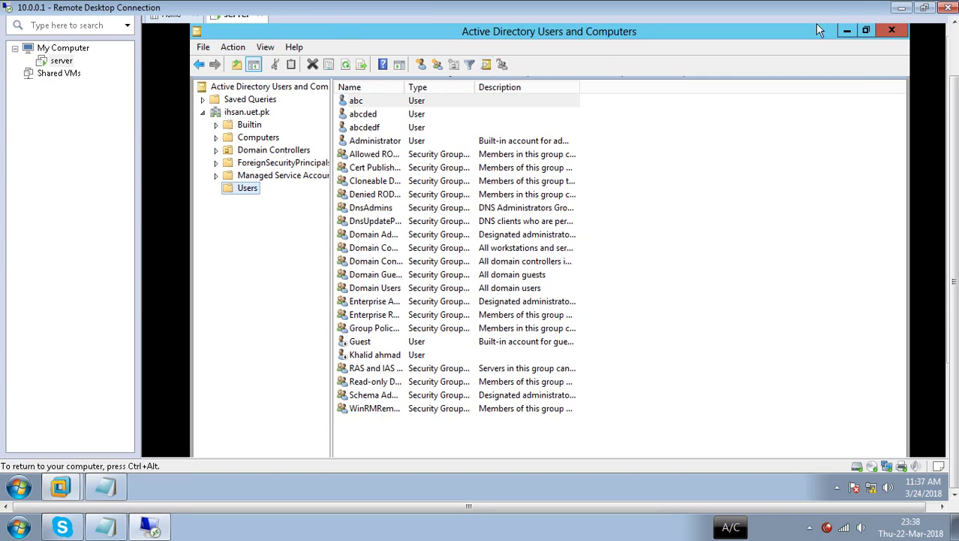
- Minimize Active Directory Users and Computers, Server Manager and the remote session, then refresh the local desktop
{"action": "left_click", "coordinate": [846, 31]}
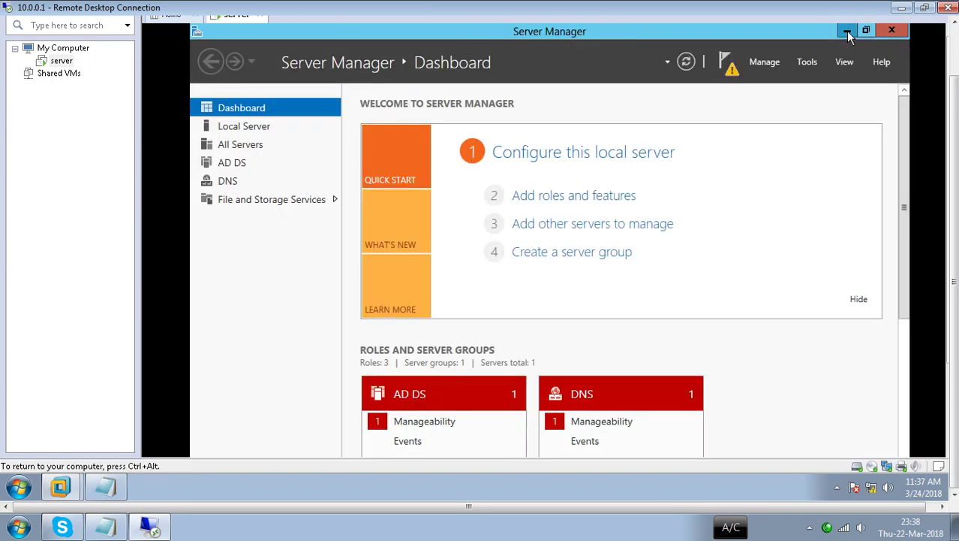
{"action": "left_click", "coordinate": [846, 32]}
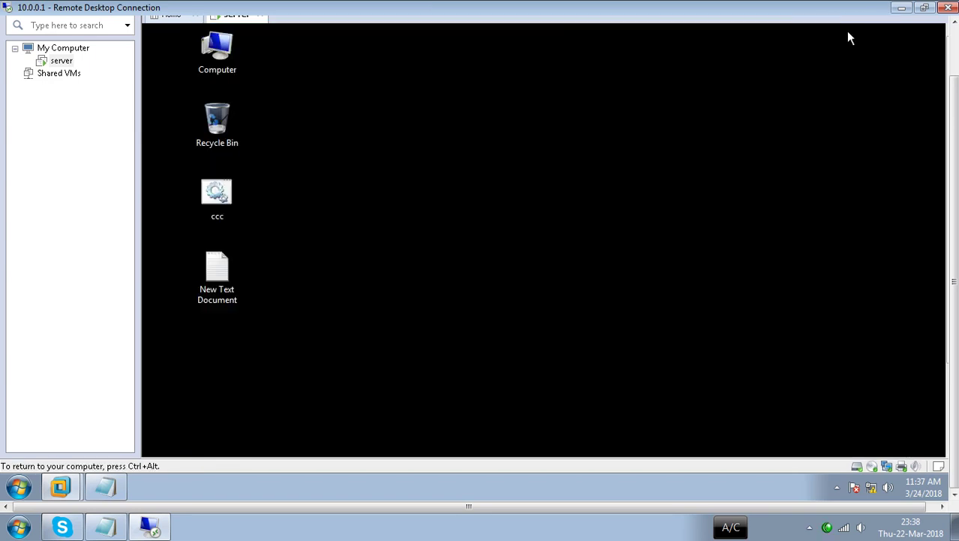
{"action": "left_click", "coordinate": [903, 8]}
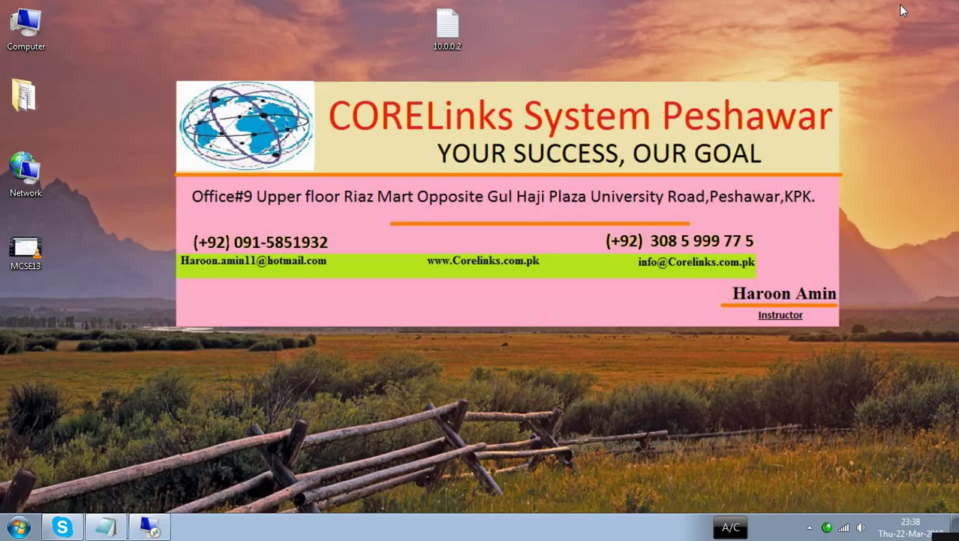
{"action": "right_click", "coordinate": [636, 75]}
{"action": "right_click", "coordinate": [584, 94]}
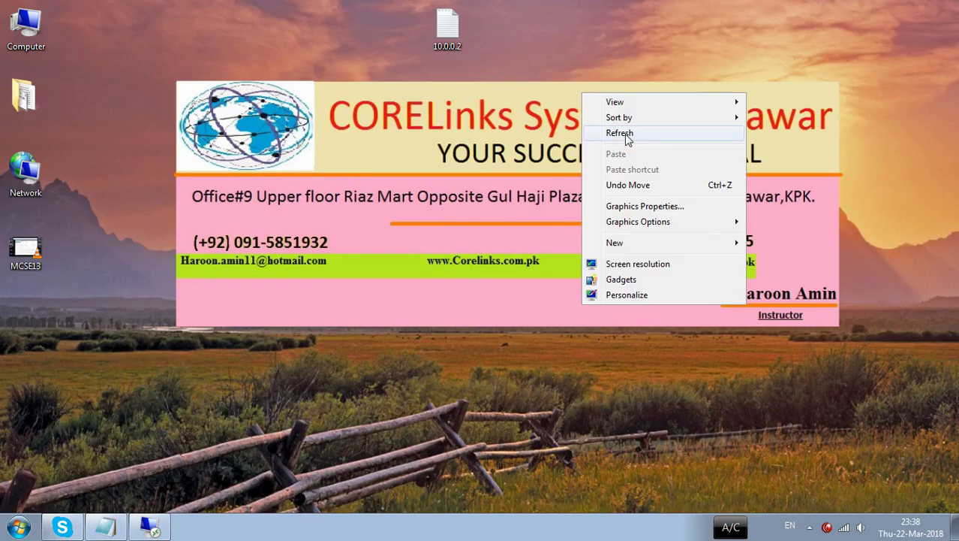
{"action": "left_click", "coordinate": [625, 135]}
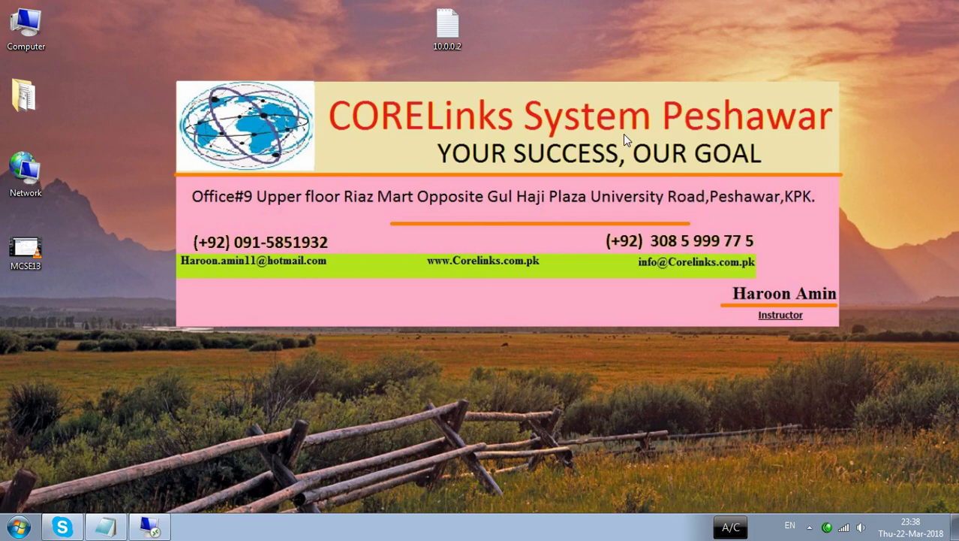